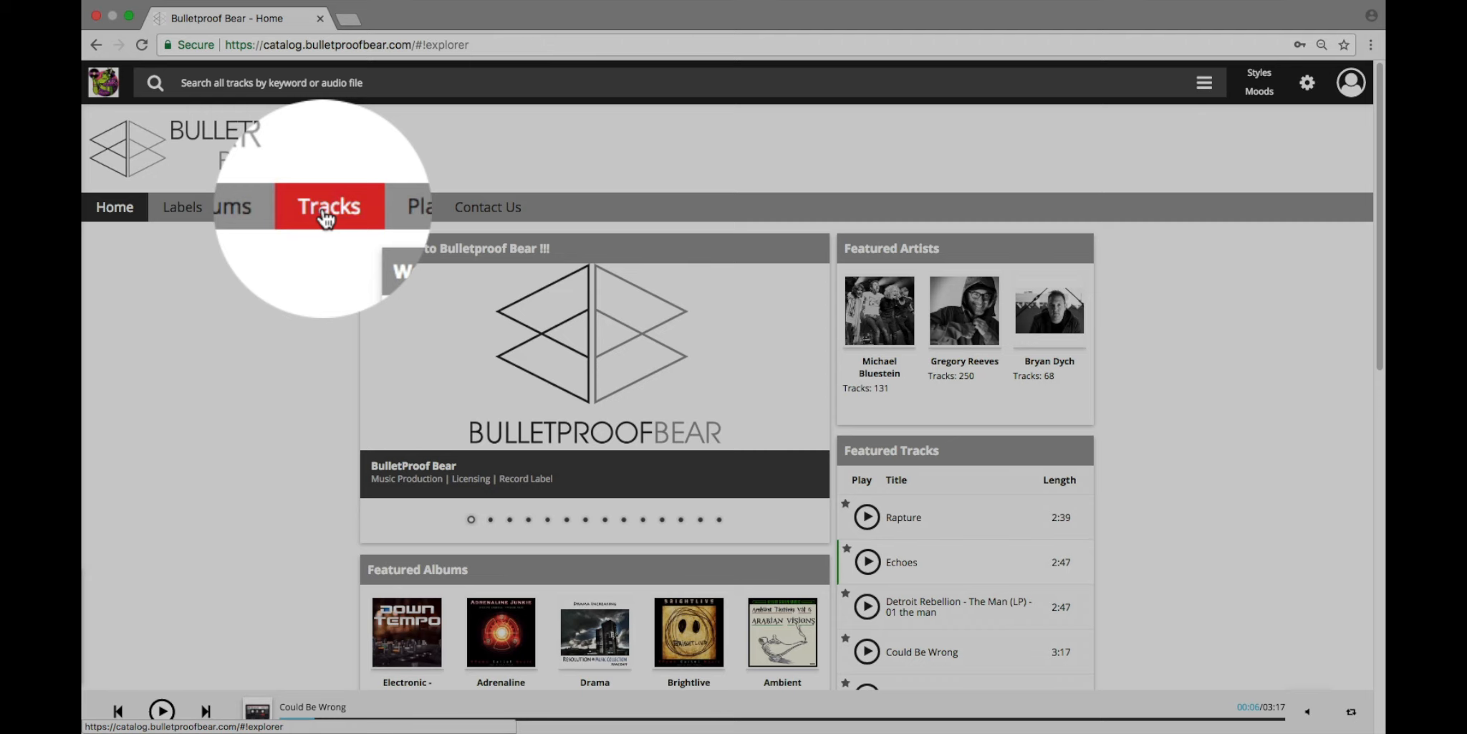
Step: Open the Tracks page and bring up the My Playlists section among the filters
{"action": "left_click", "coordinate": [326, 215]}
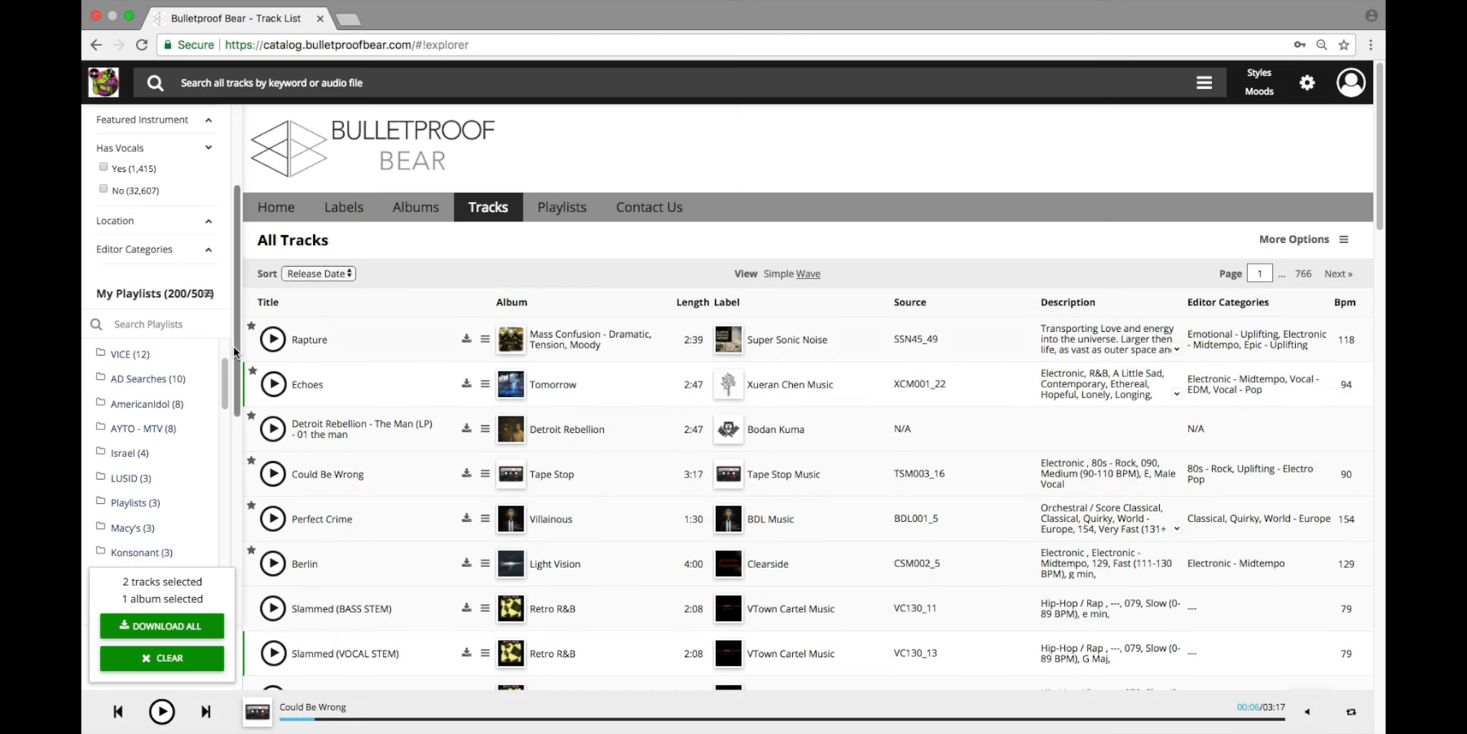
{"action": "left_click_drag", "start_coordinate": [234, 357], "coordinate": [232, 370]}
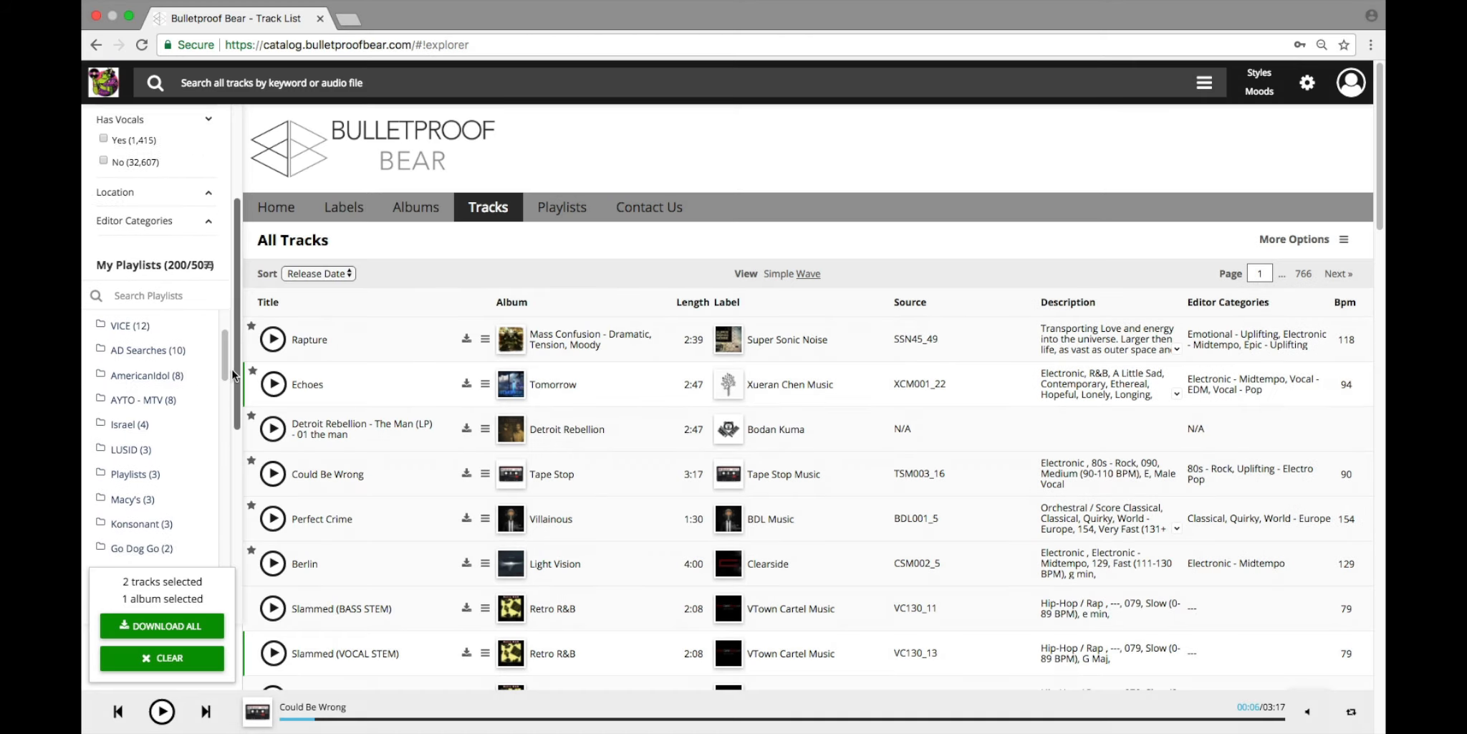
{"action": "scroll", "coordinate": [233, 372], "scroll_direction": "down", "scroll_amount": 2}
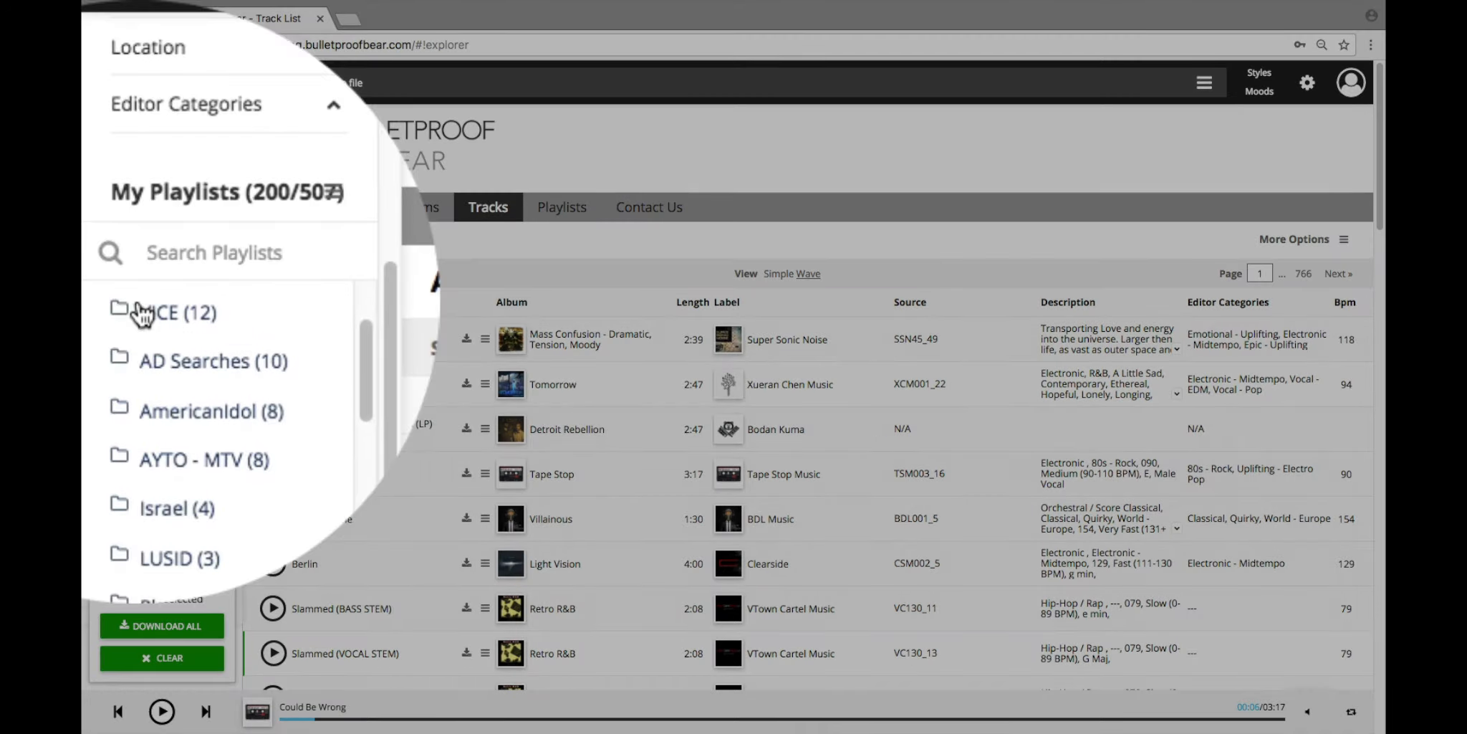
Step: Expand the VICE folder in My Playlists to look through its playlists, and collapse it again
{"action": "left_click", "coordinate": [116, 255]}
{"action": "left_click", "coordinate": [153, 313]}
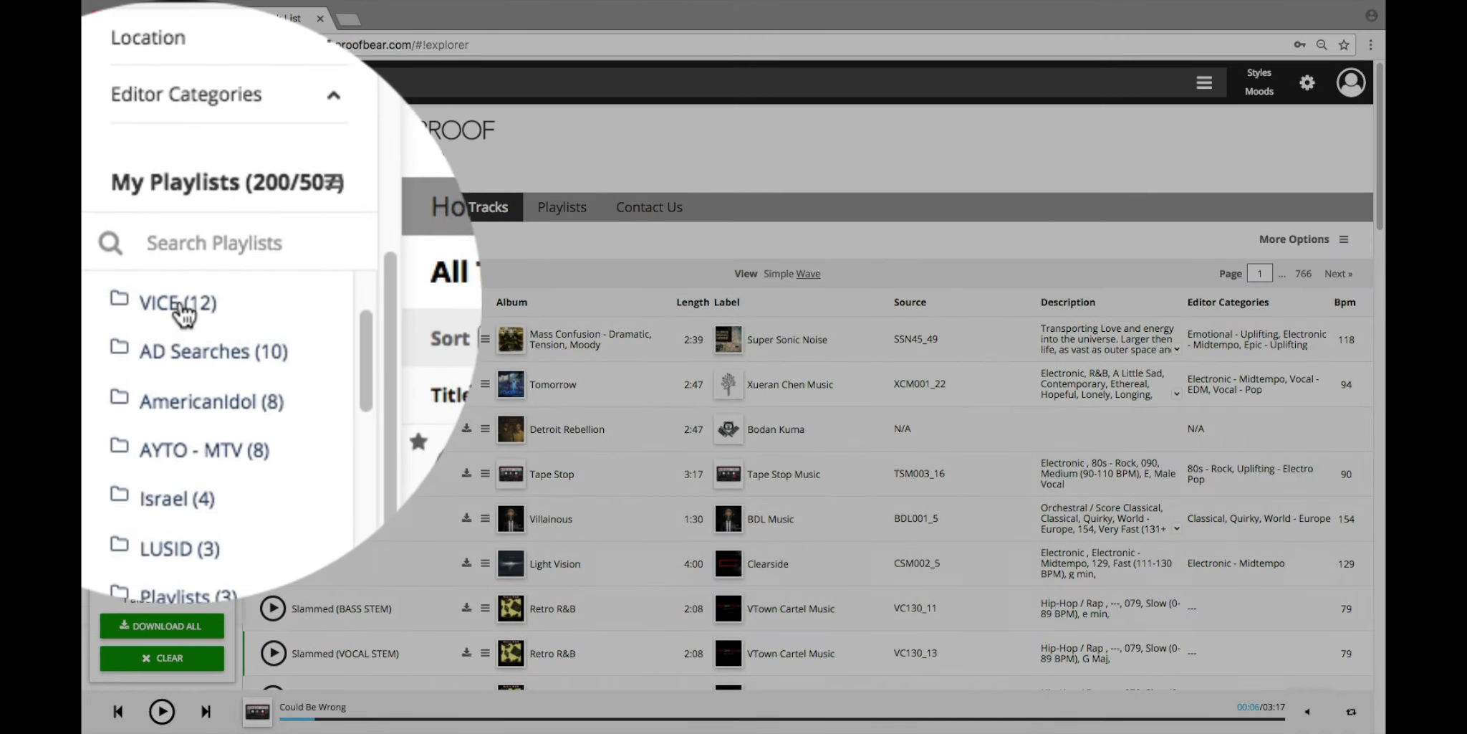
{"action": "left_click", "coordinate": [161, 252]}
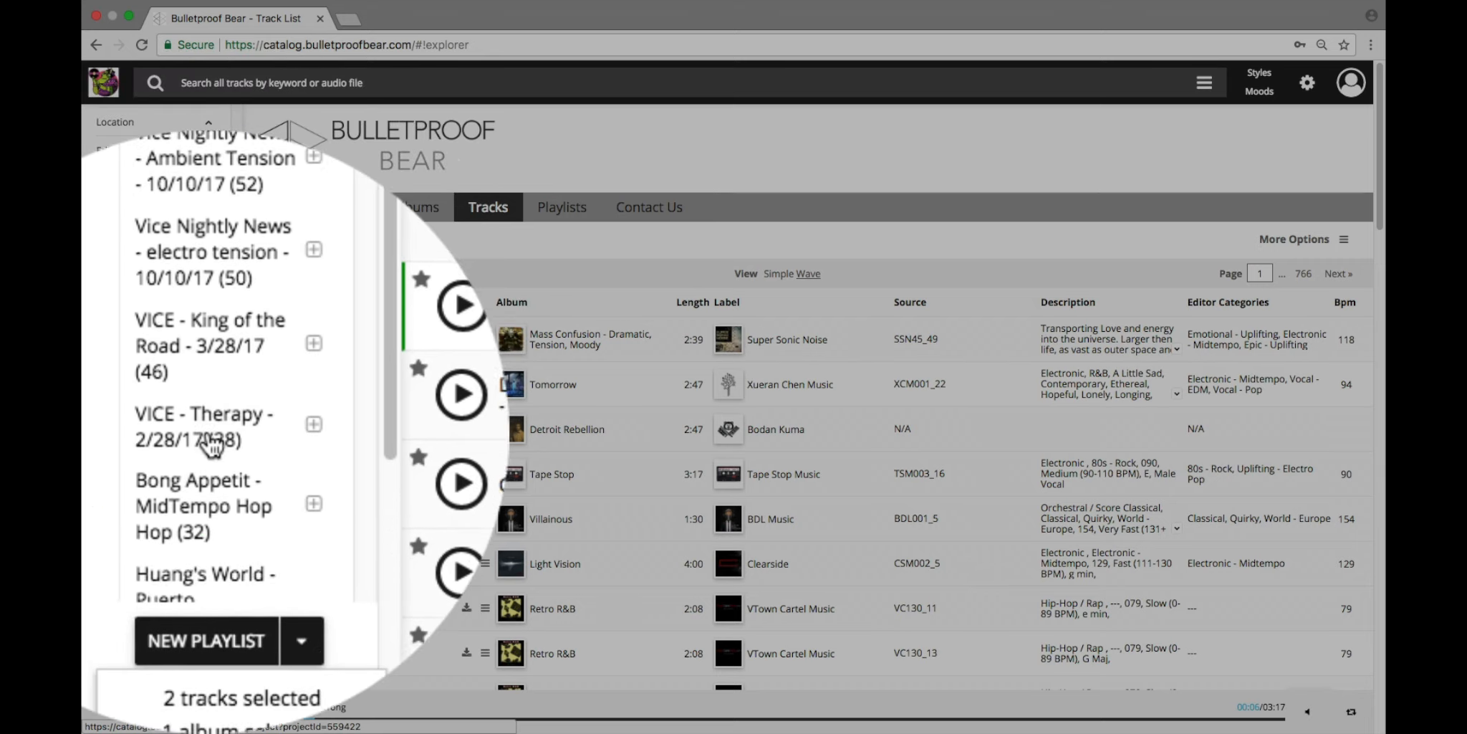
{"action": "left_click", "coordinate": [138, 257]}
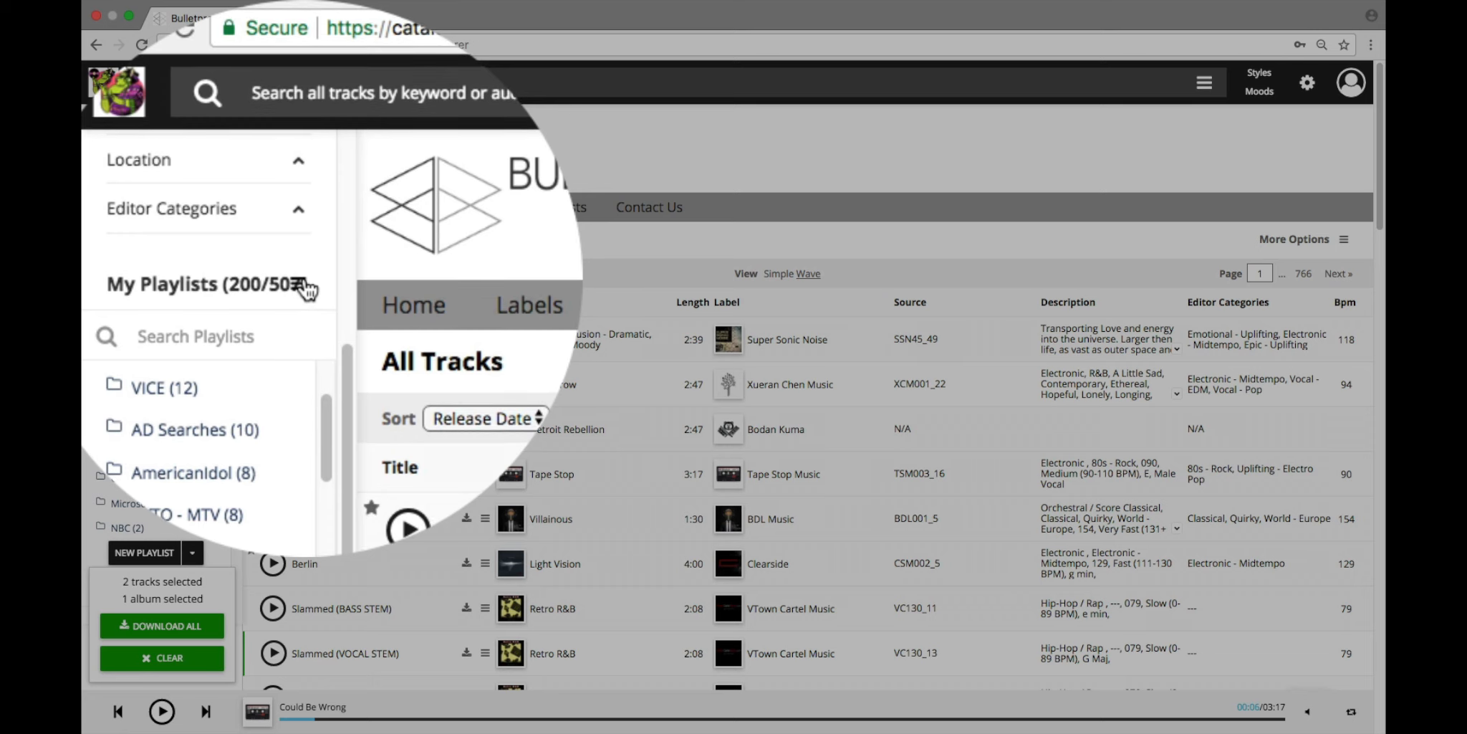
Step: Check the sorting options and the playlist search field of the My Playlists section
{"action": "left_click", "coordinate": [304, 285]}
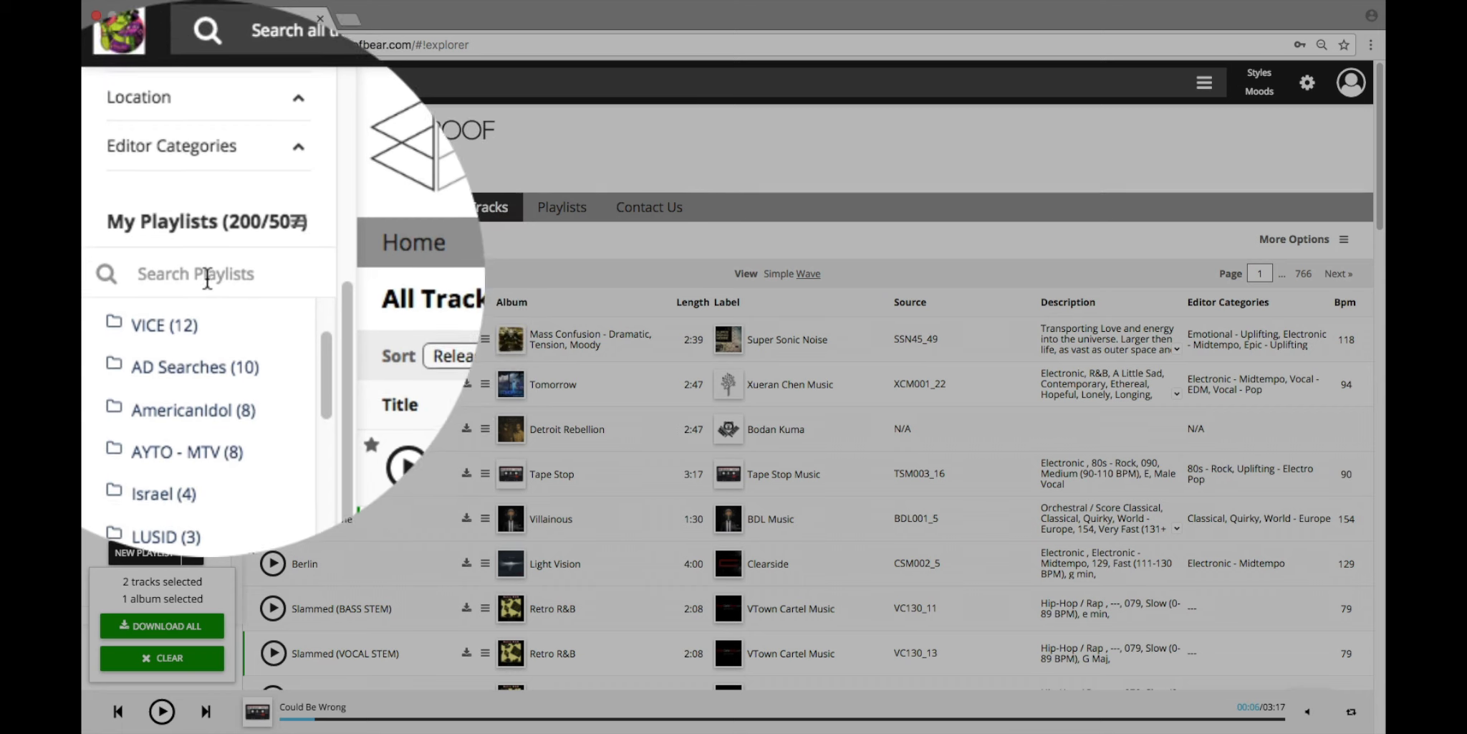
{"action": "left_click", "coordinate": [205, 278]}
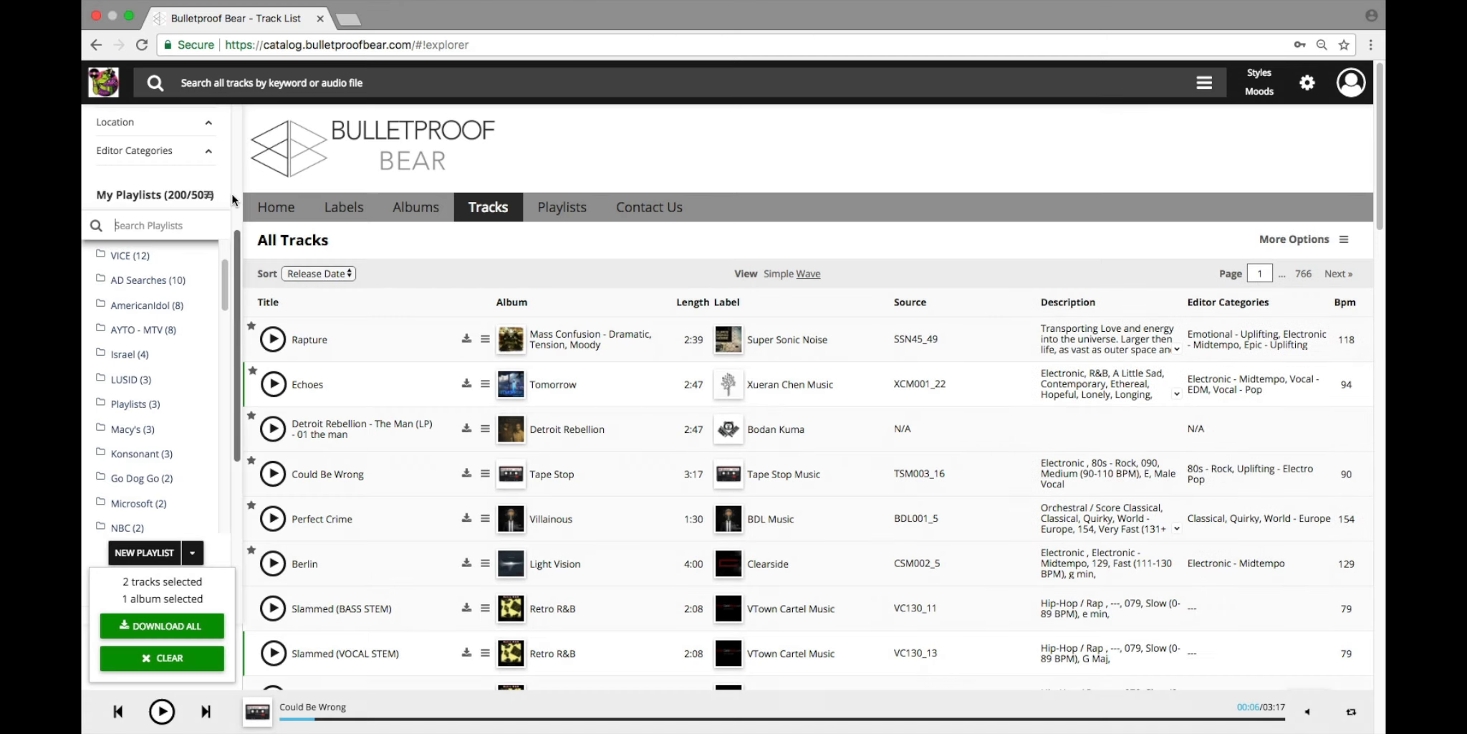
{"action": "scroll", "coordinate": [215, 322], "scroll_direction": "up", "scroll_amount": 4}
{"action": "scroll", "coordinate": [211, 347], "scroll_direction": "down", "scroll_amount": 5}
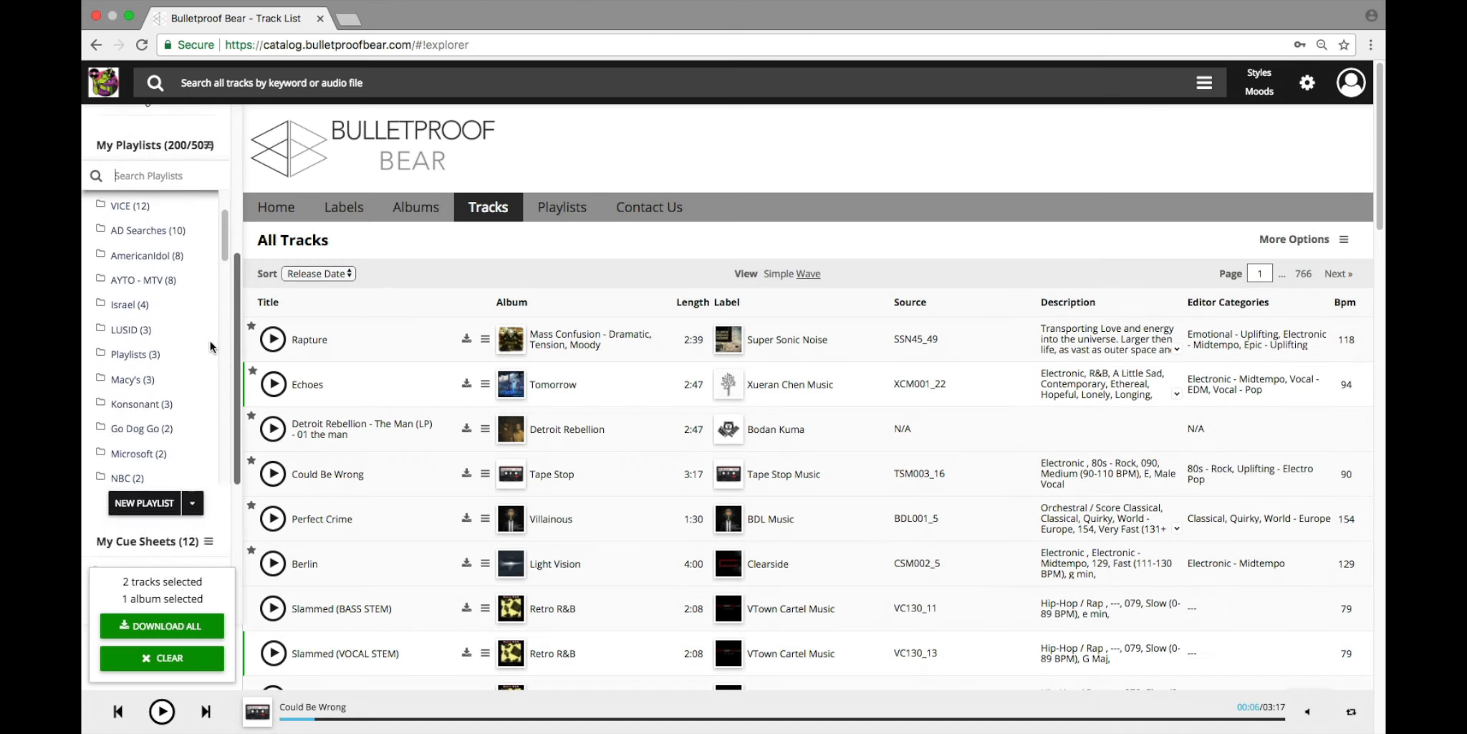
Step: Create a playlist folder named "My Folder" with the description "This is my first folder" and no parent folder
{"action": "scroll", "coordinate": [212, 354], "scroll_direction": "down", "scroll_amount": 2}
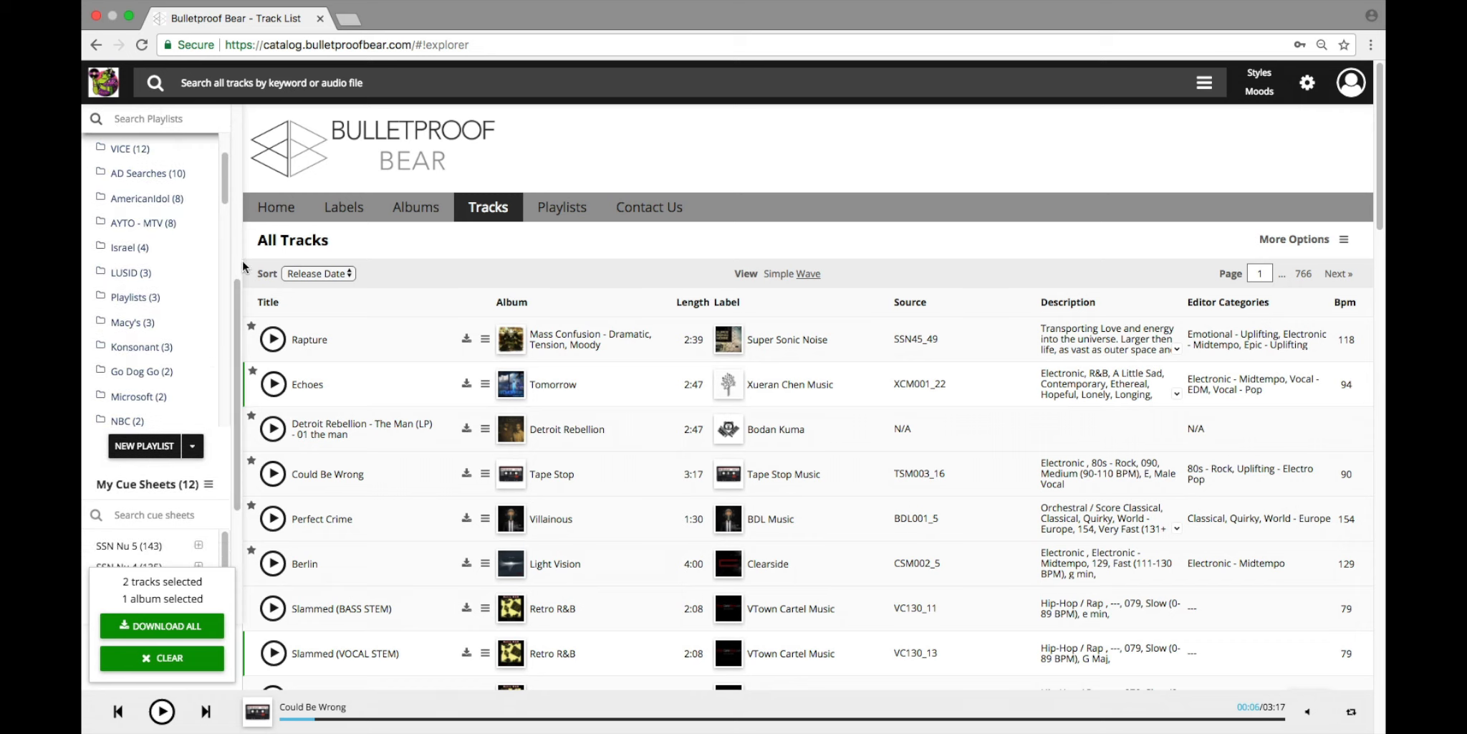
{"action": "scroll", "coordinate": [236, 335], "scroll_direction": "down", "scroll_amount": 3}
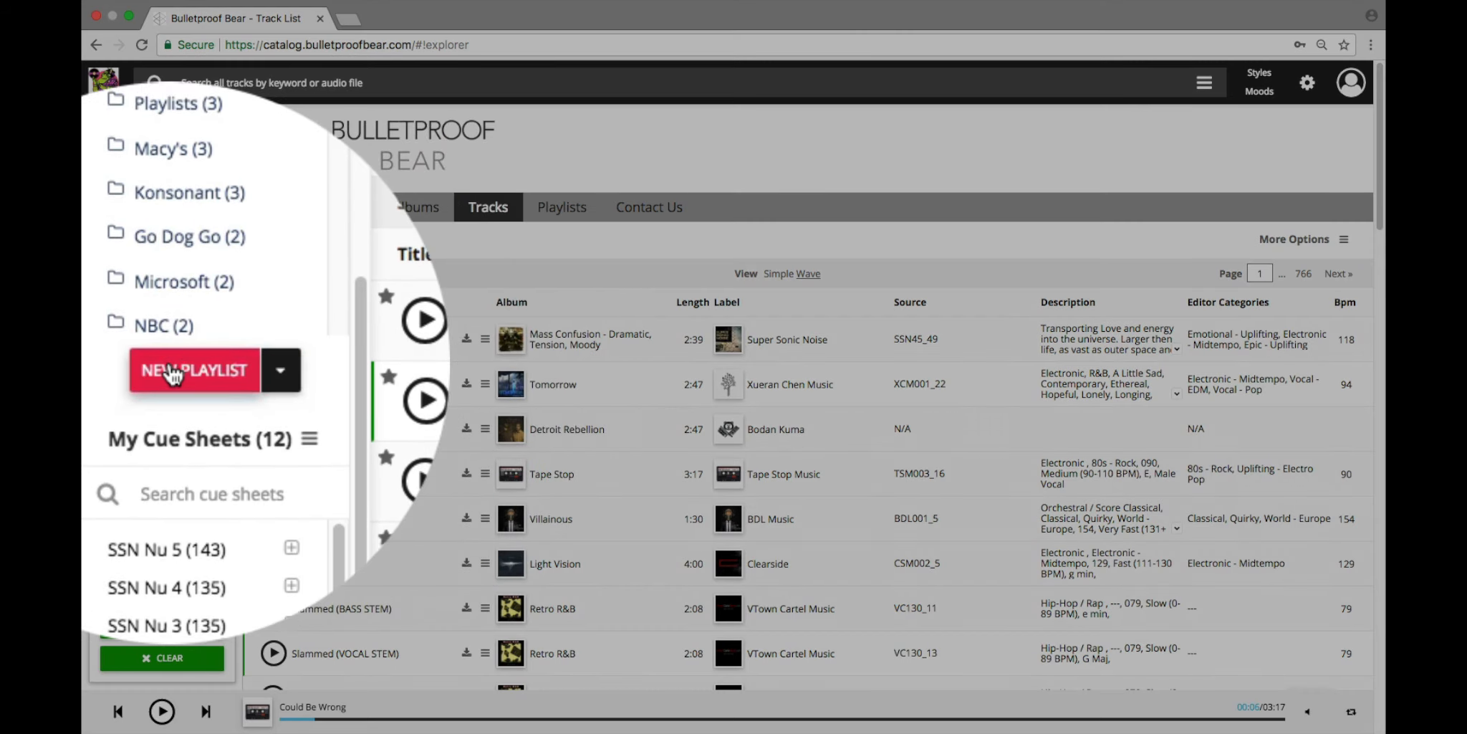
{"action": "left_click", "coordinate": [280, 369]}
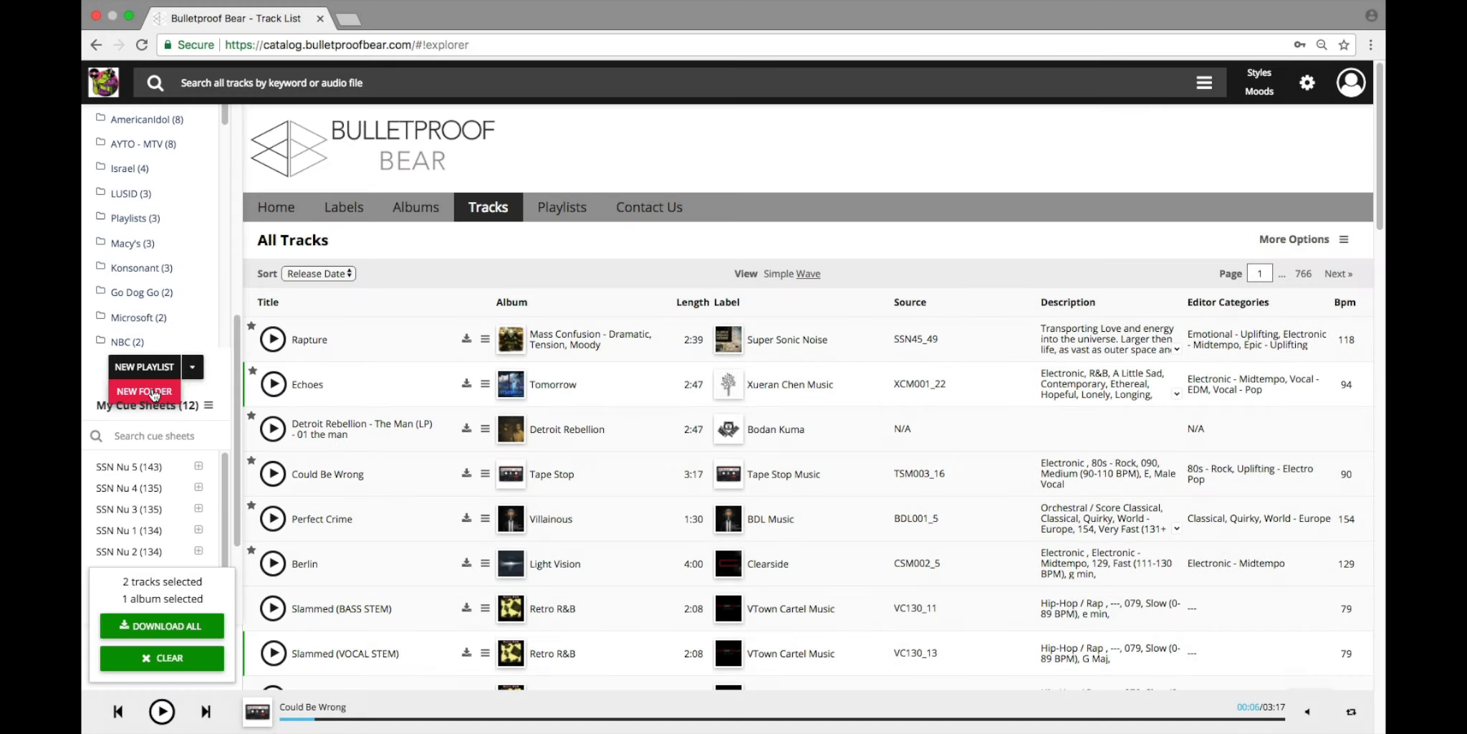
{"action": "left_click", "coordinate": [153, 393]}
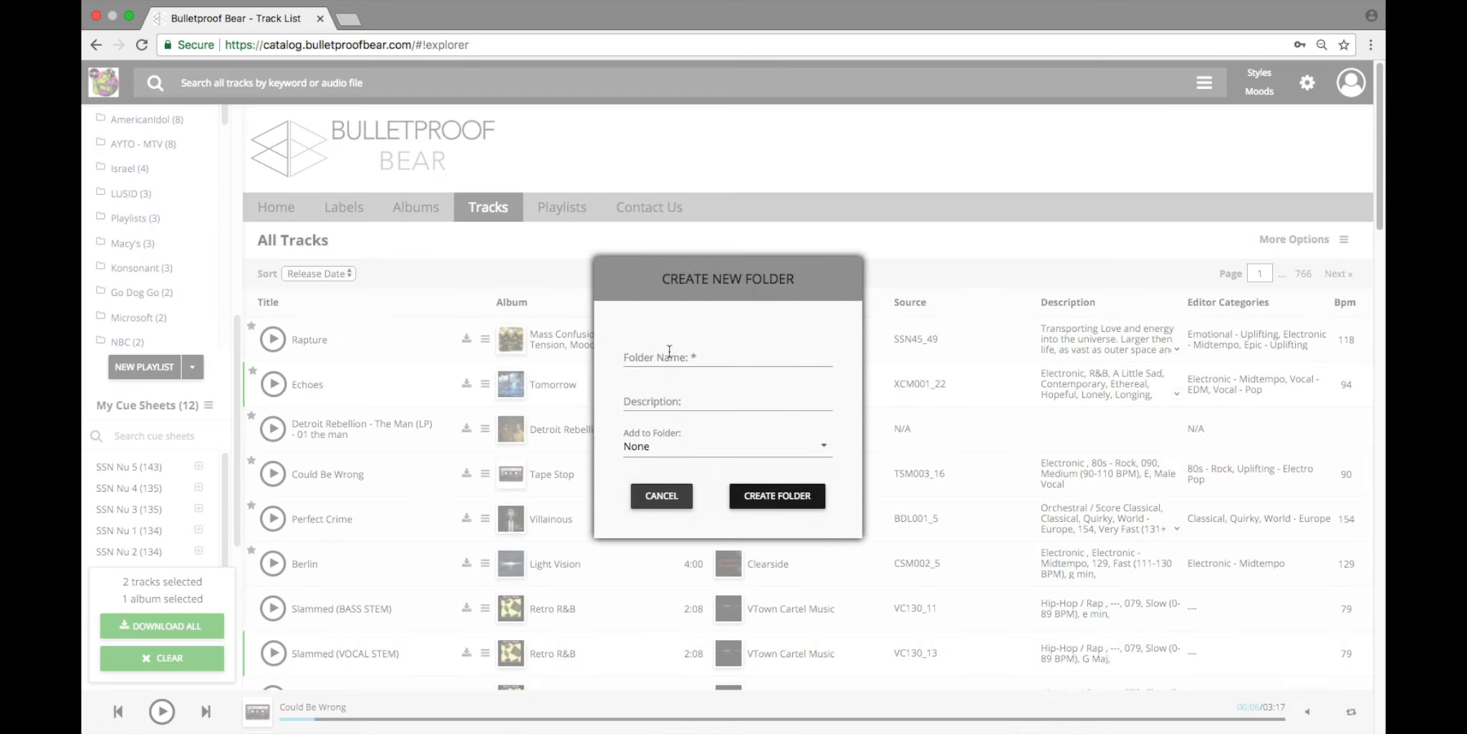
{"action": "left_click", "coordinate": [669, 352]}
{"action": "type", "text": "My Folder"}
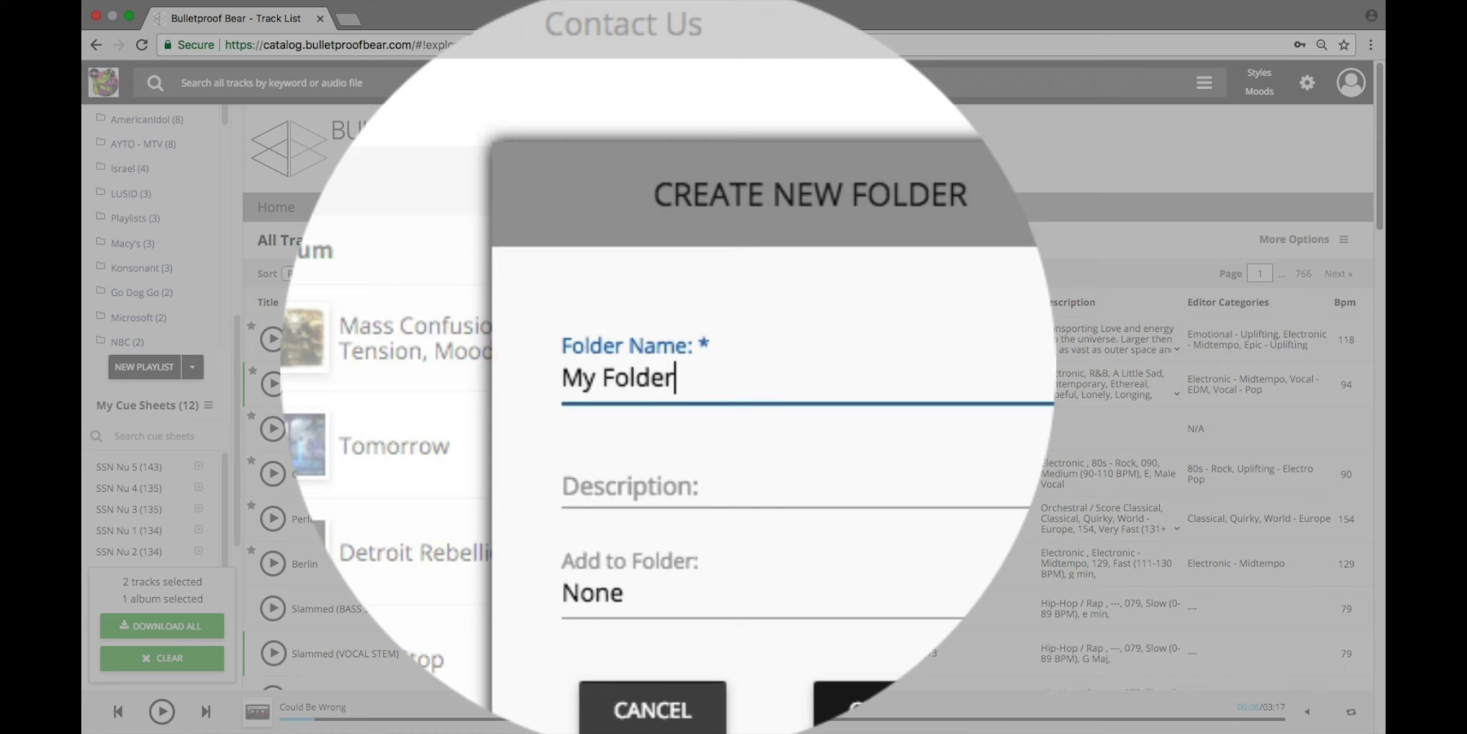
{"action": "key", "text": "Tab"}
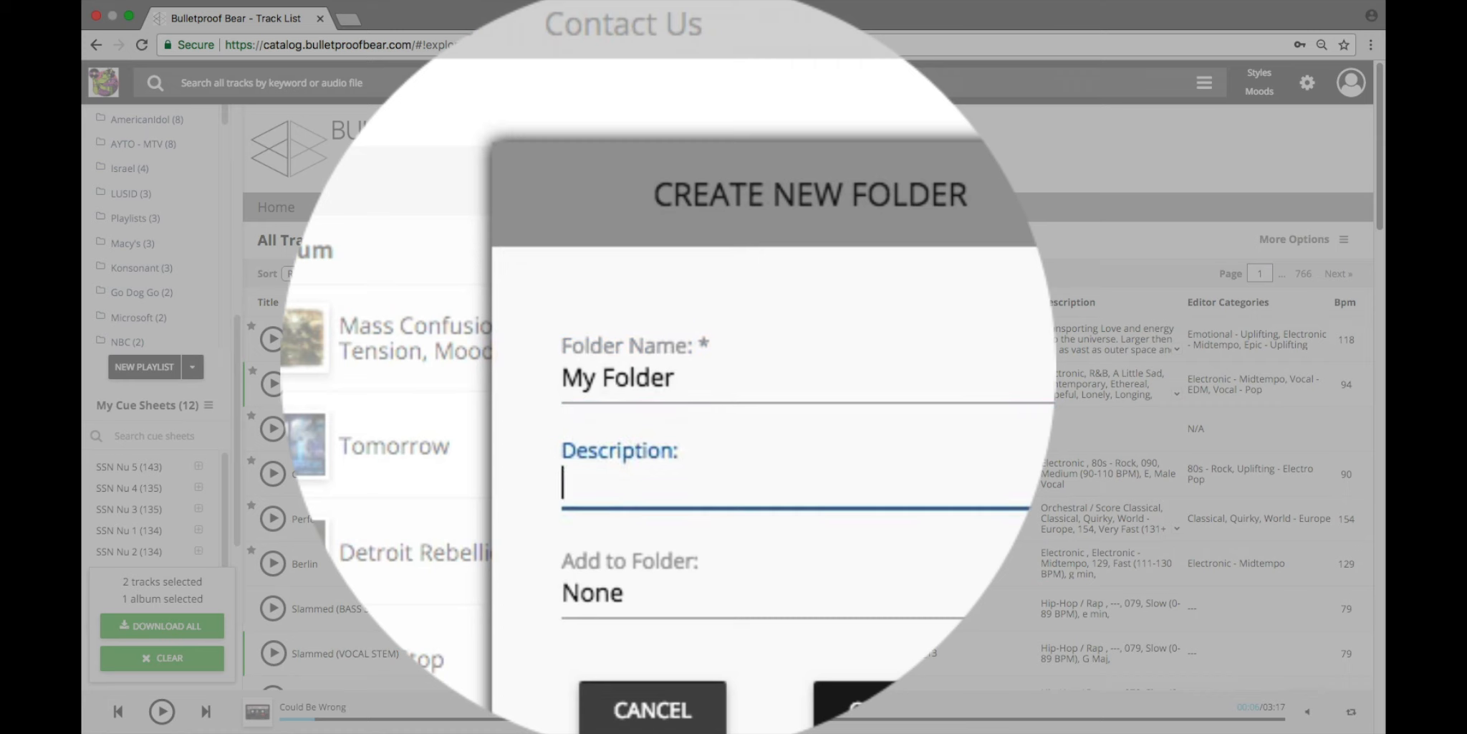
{"action": "type", "text": "This is "}
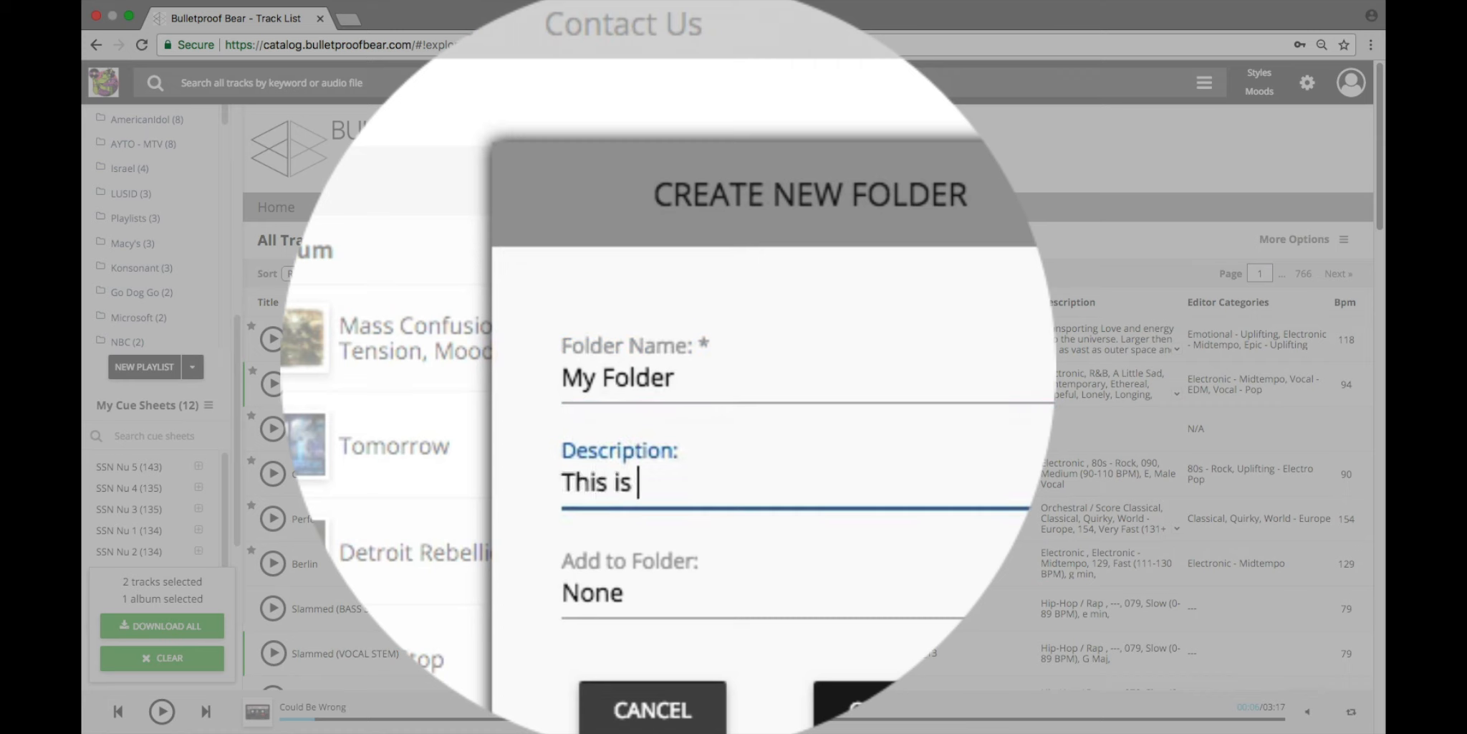
{"action": "type", "text": "my first folder"}
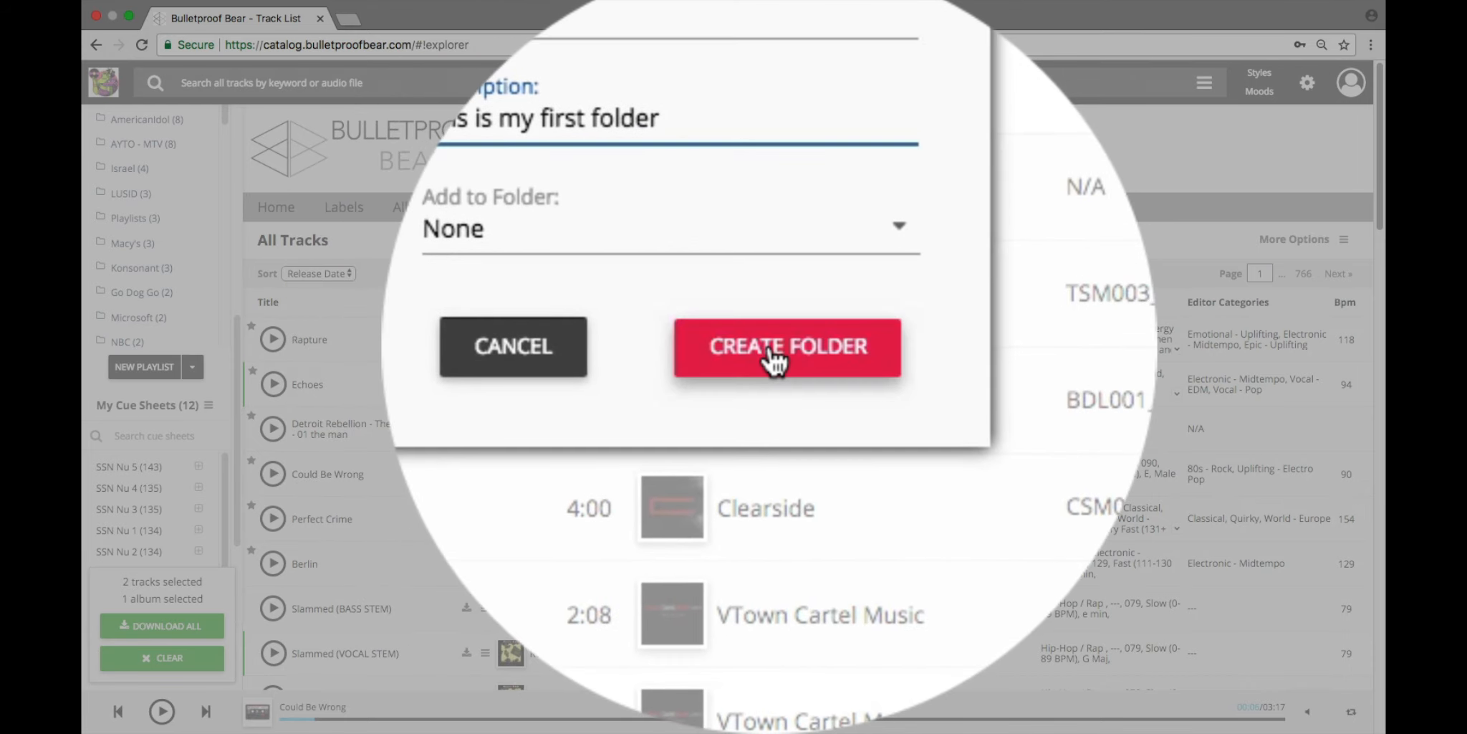
{"action": "left_click", "coordinate": [773, 358]}
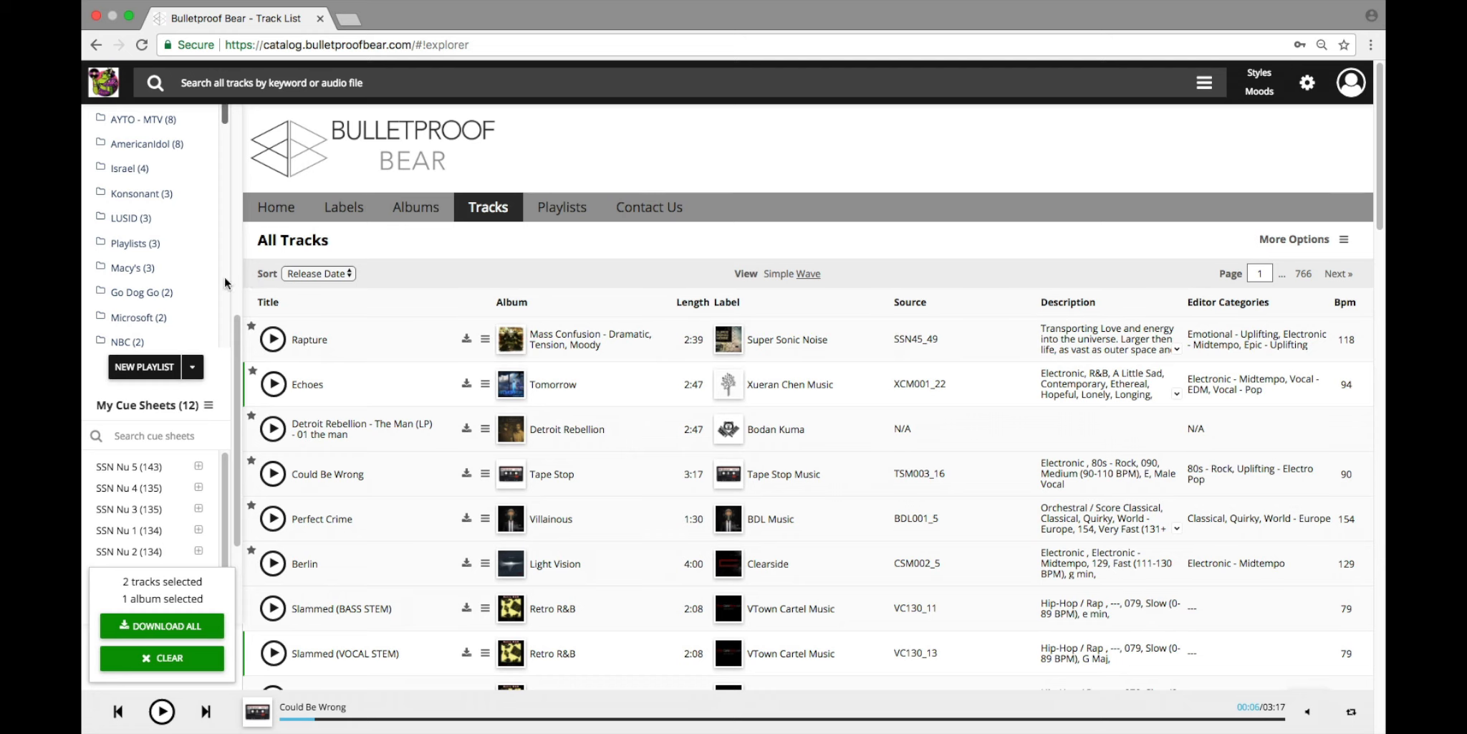
Step: Sort the playlist folders by folder name and locate My Folder in the list
{"action": "scroll", "coordinate": [230, 301], "scroll_direction": "up", "scroll_amount": 5}
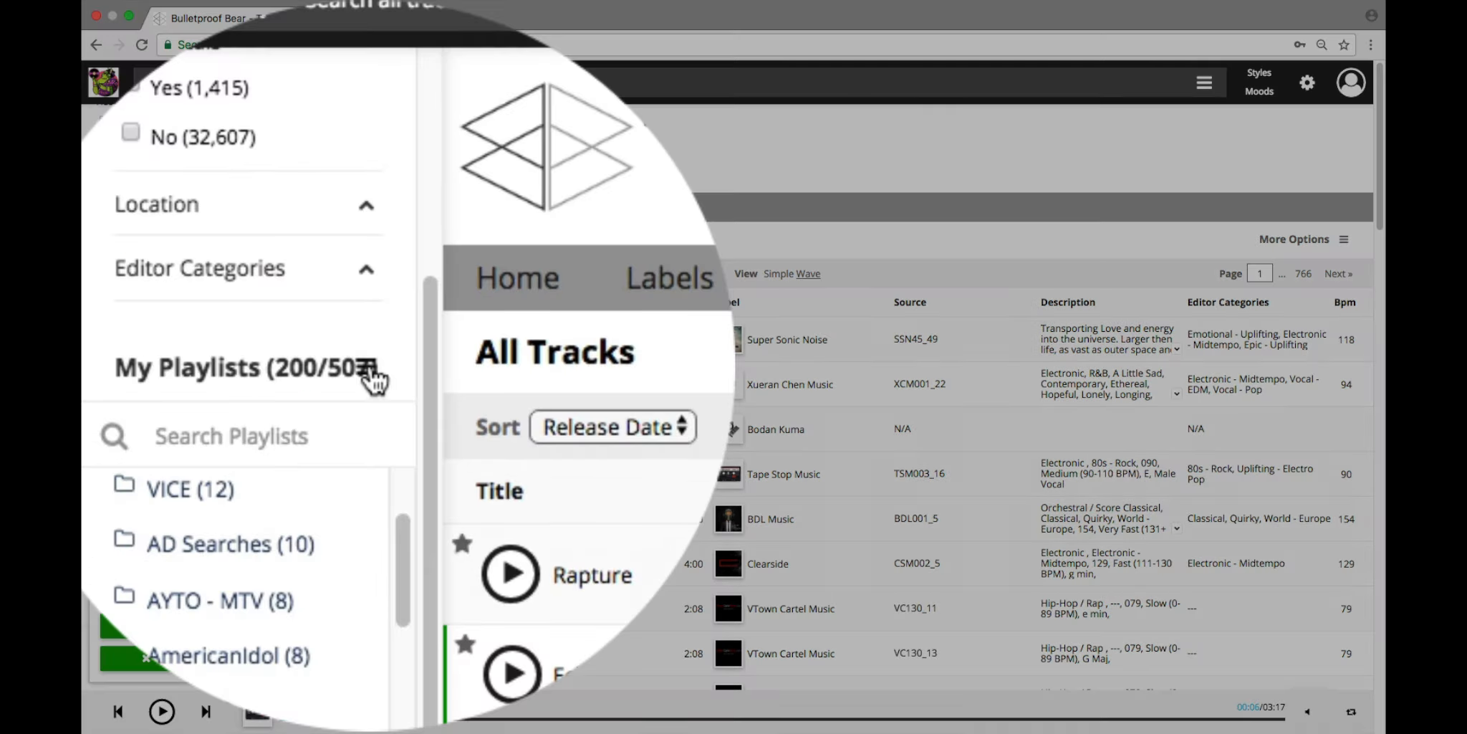
{"action": "left_click", "coordinate": [368, 369]}
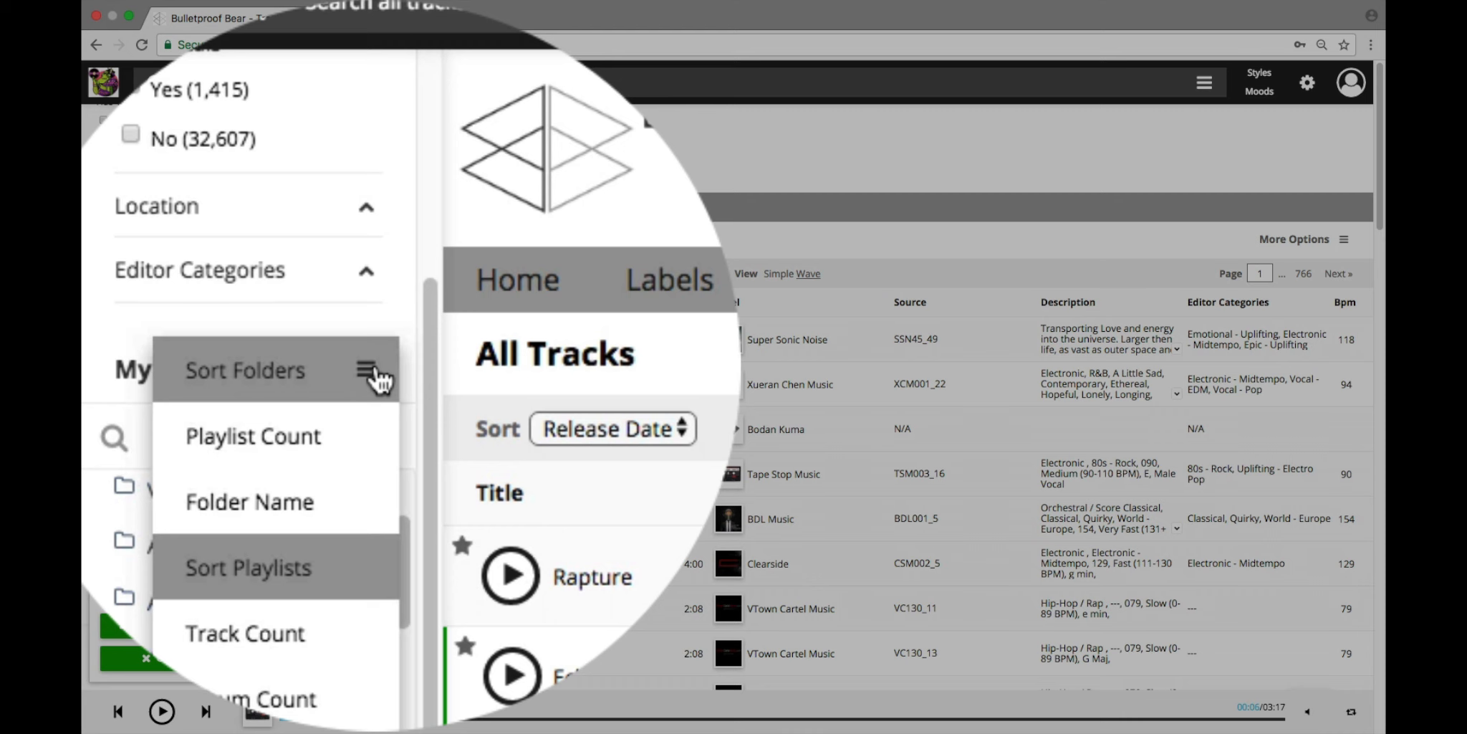
{"action": "left_click", "coordinate": [298, 504]}
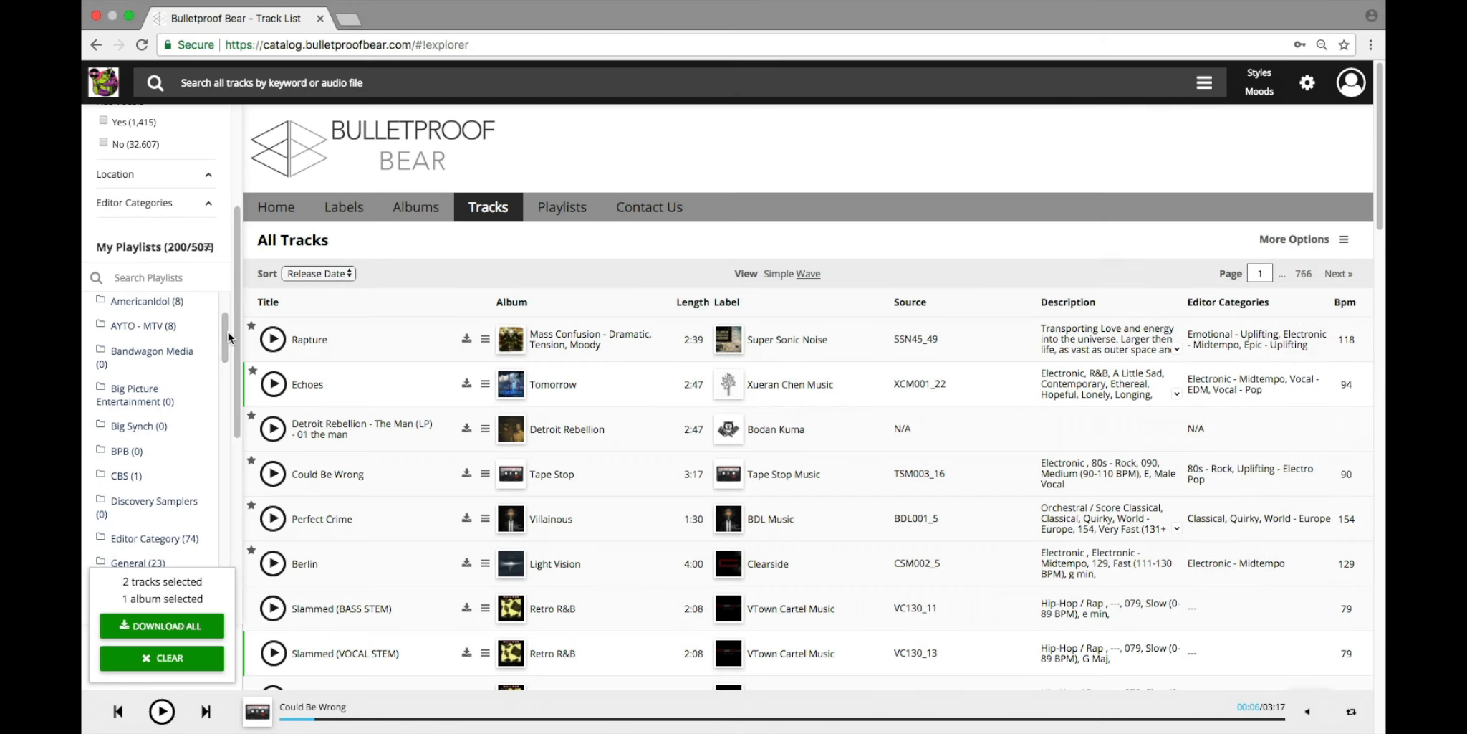
{"action": "left_click_drag", "start_coordinate": [228, 335], "coordinate": [155, 466]}
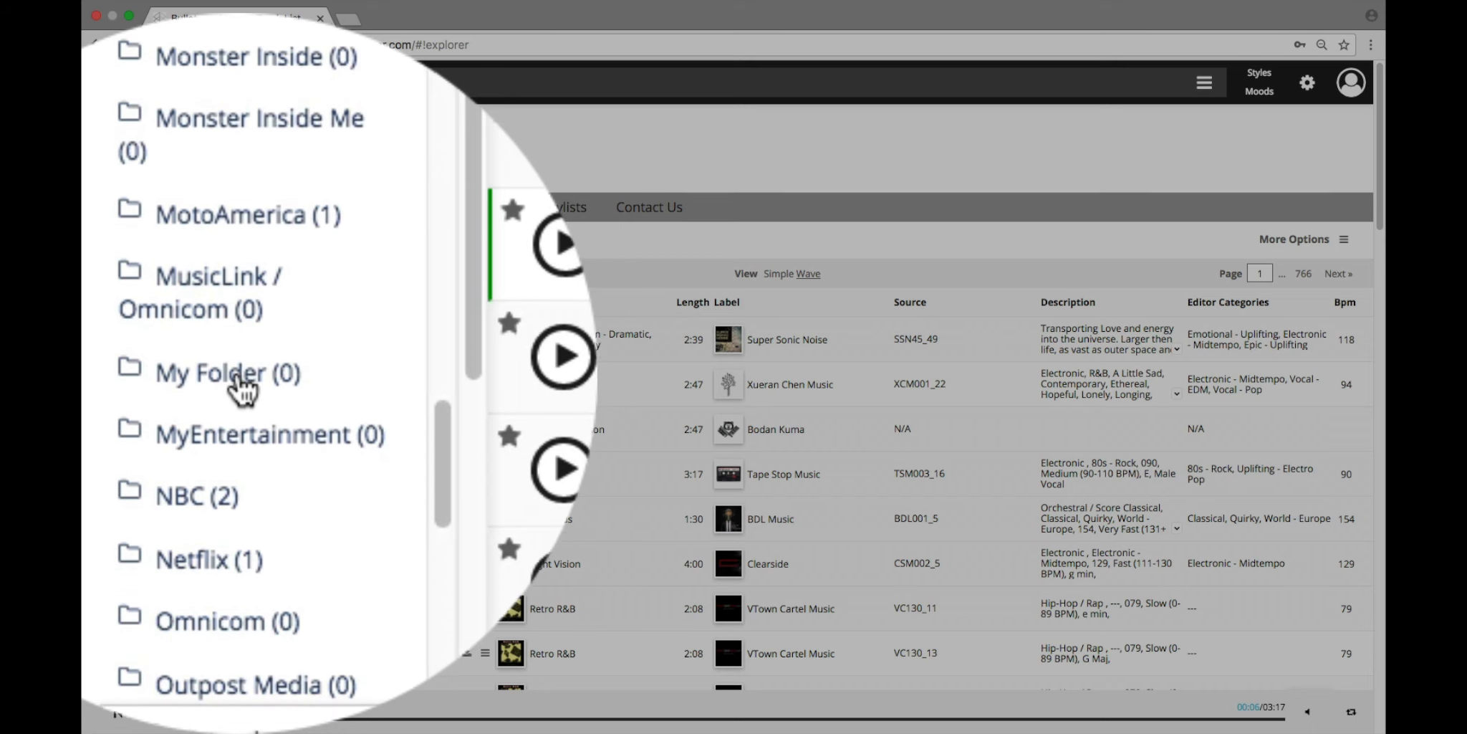
{"action": "mouse_move", "coordinate": [258, 391]}
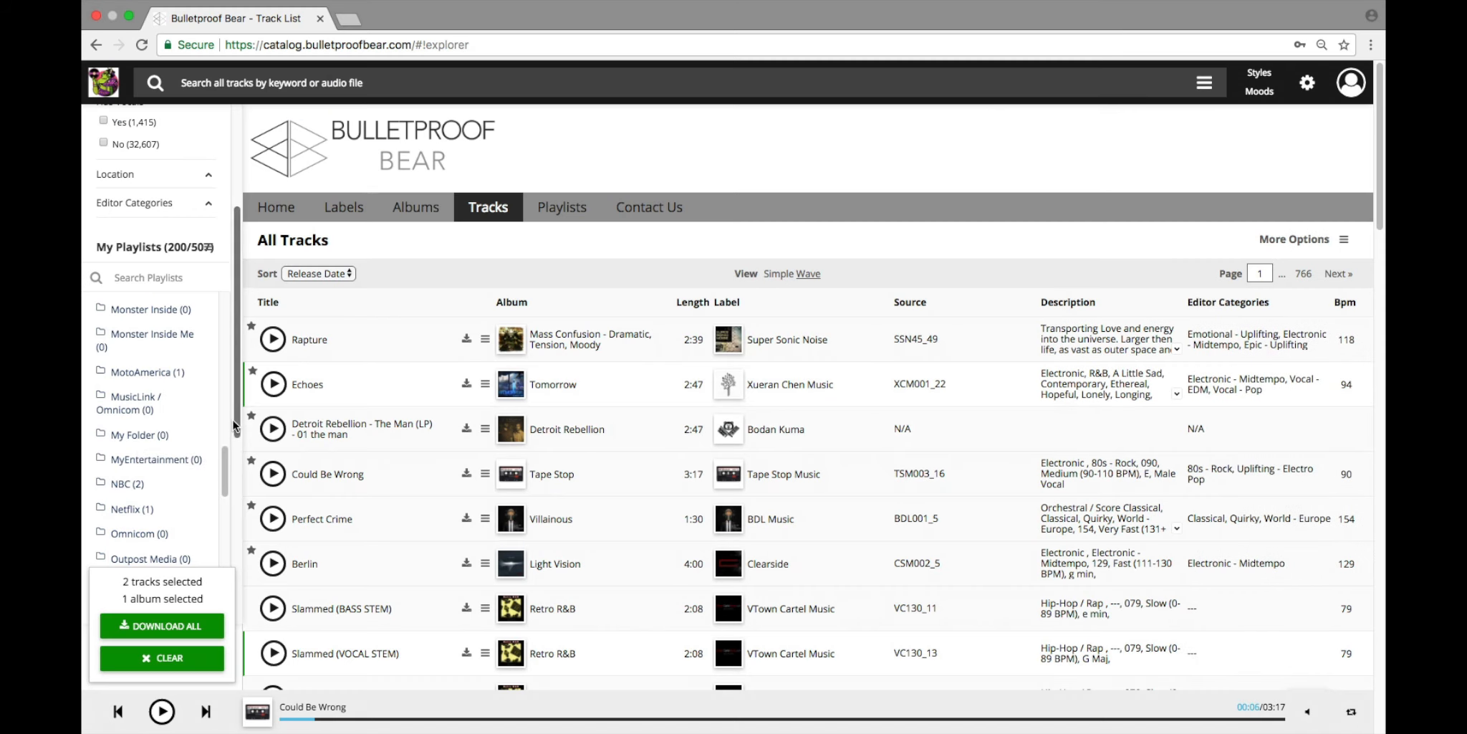
Step: Start a new playlist named "My Playlist" with the description "Music for cold open"
{"action": "scroll", "coordinate": [234, 480], "scroll_direction": "down", "scroll_amount": 1}
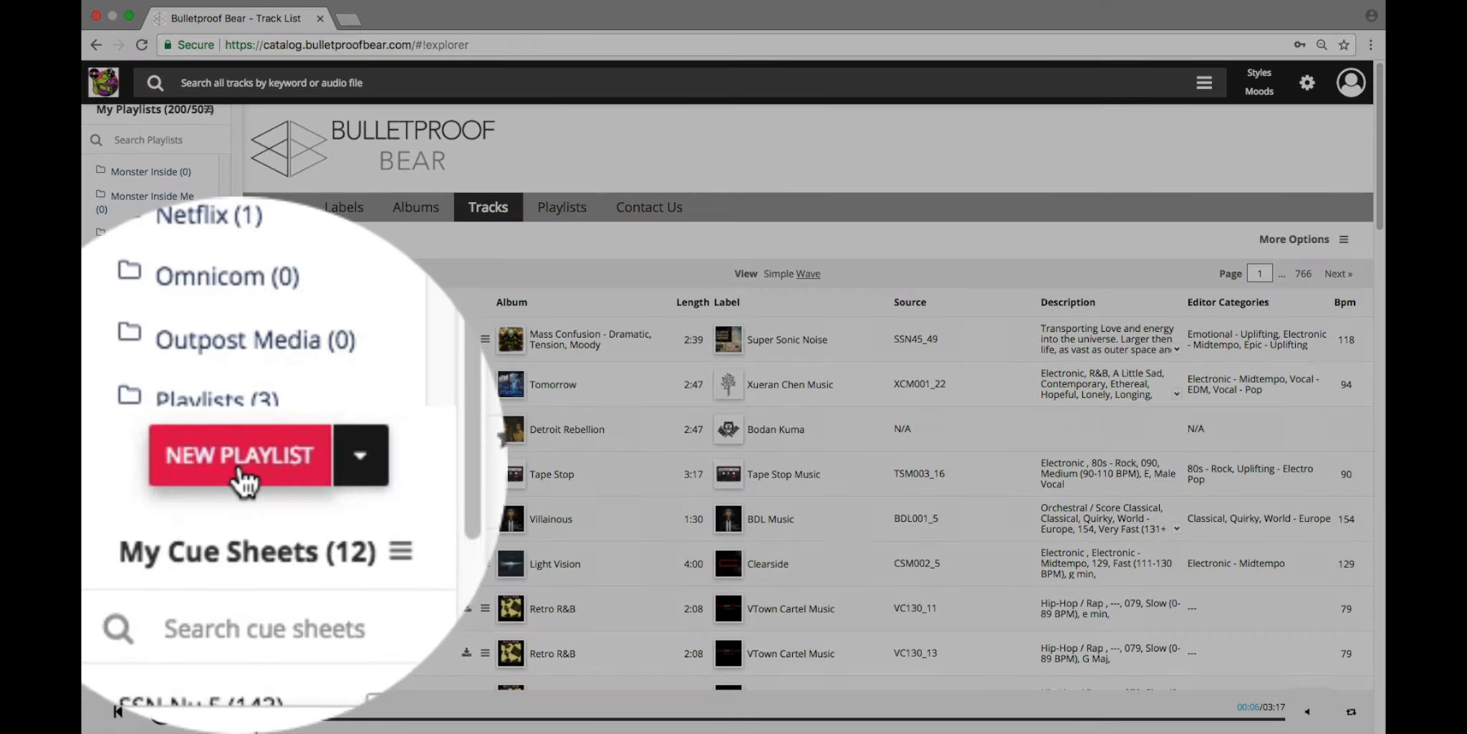
{"action": "left_click", "coordinate": [146, 469]}
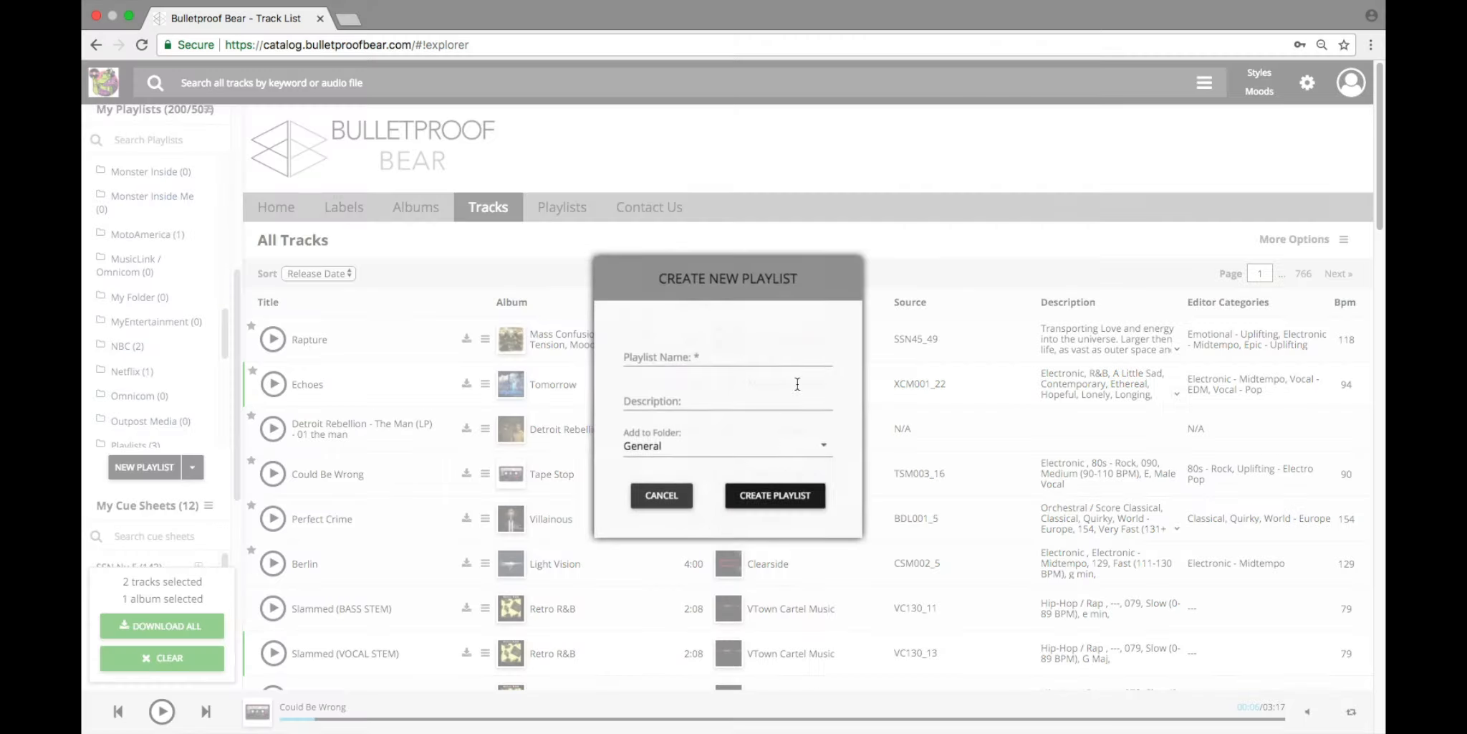
{"action": "left_click", "coordinate": [683, 356]}
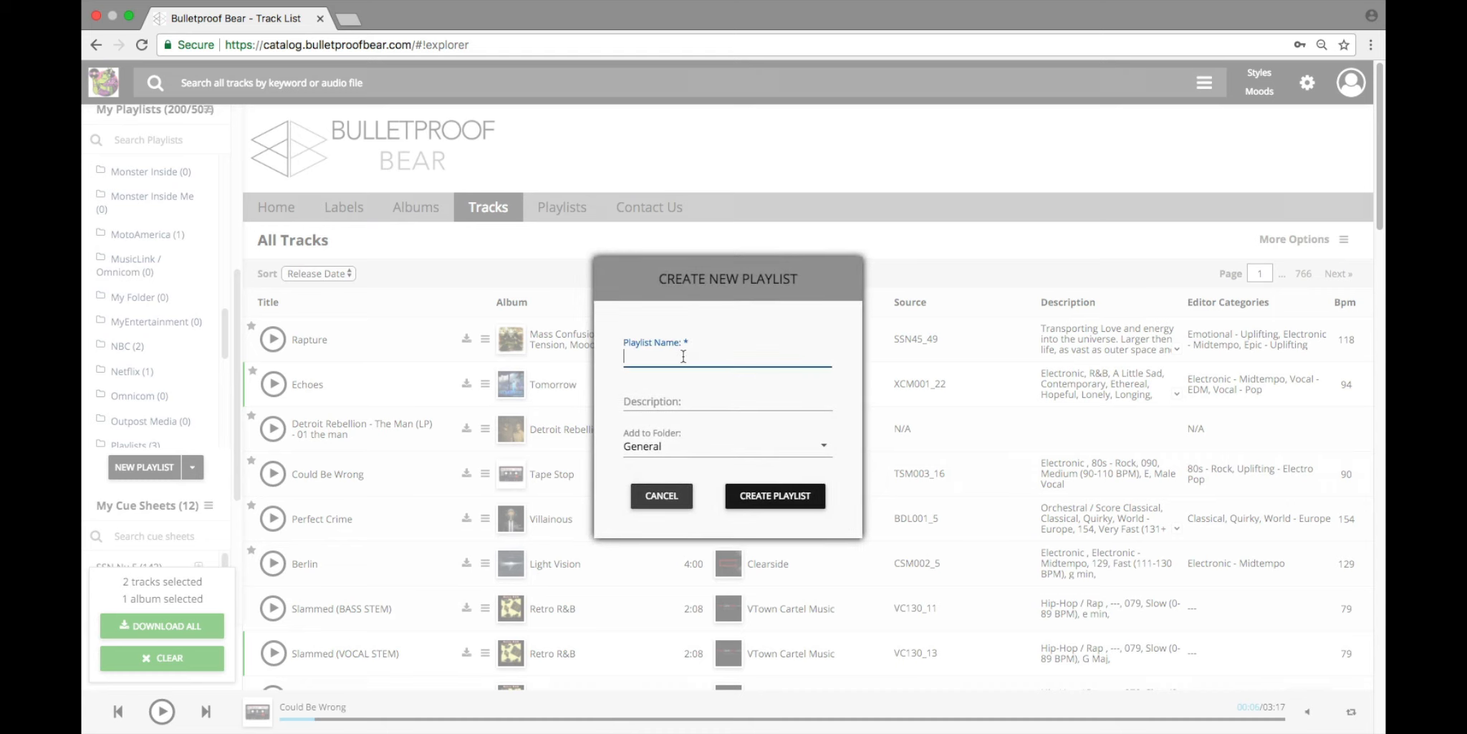
{"action": "type", "text": "My Playlist"}
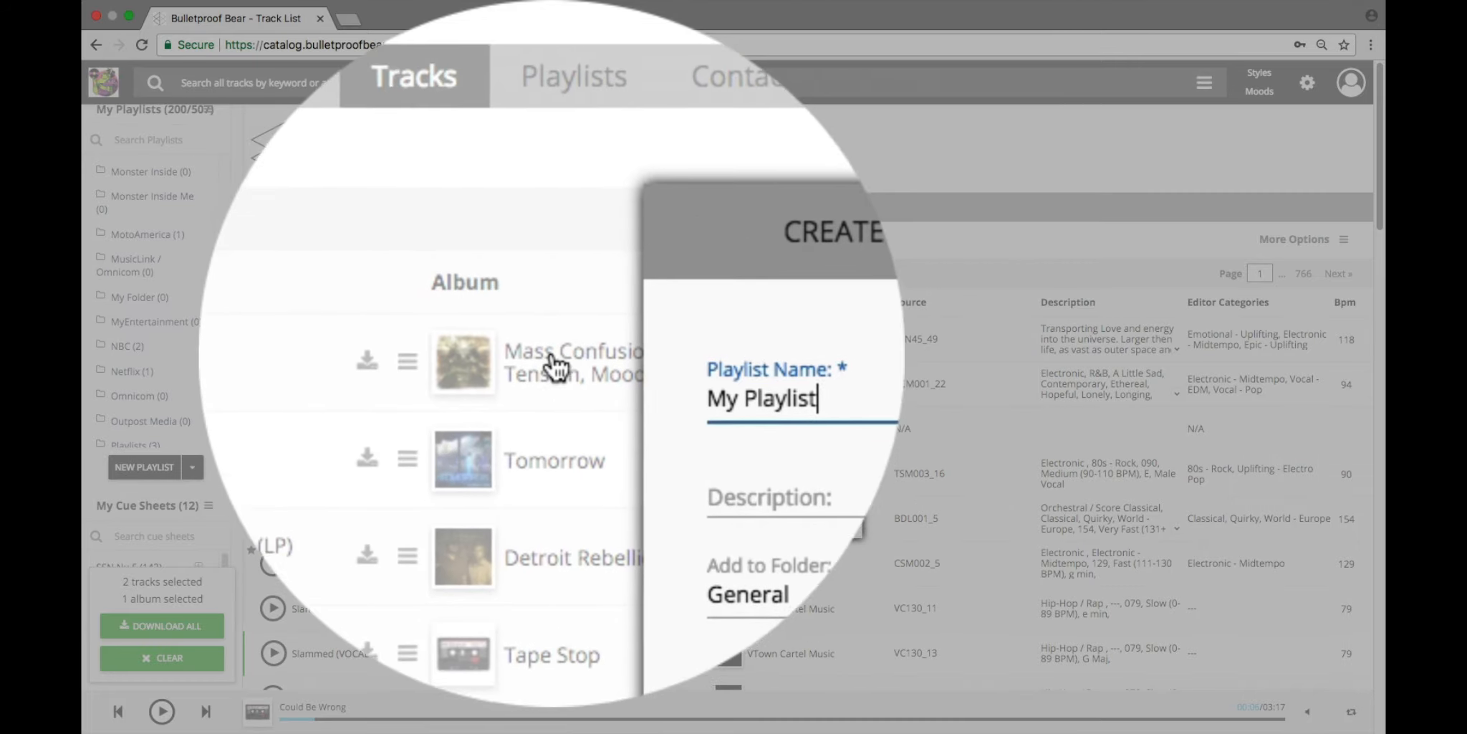
{"action": "key", "text": "Tab"}
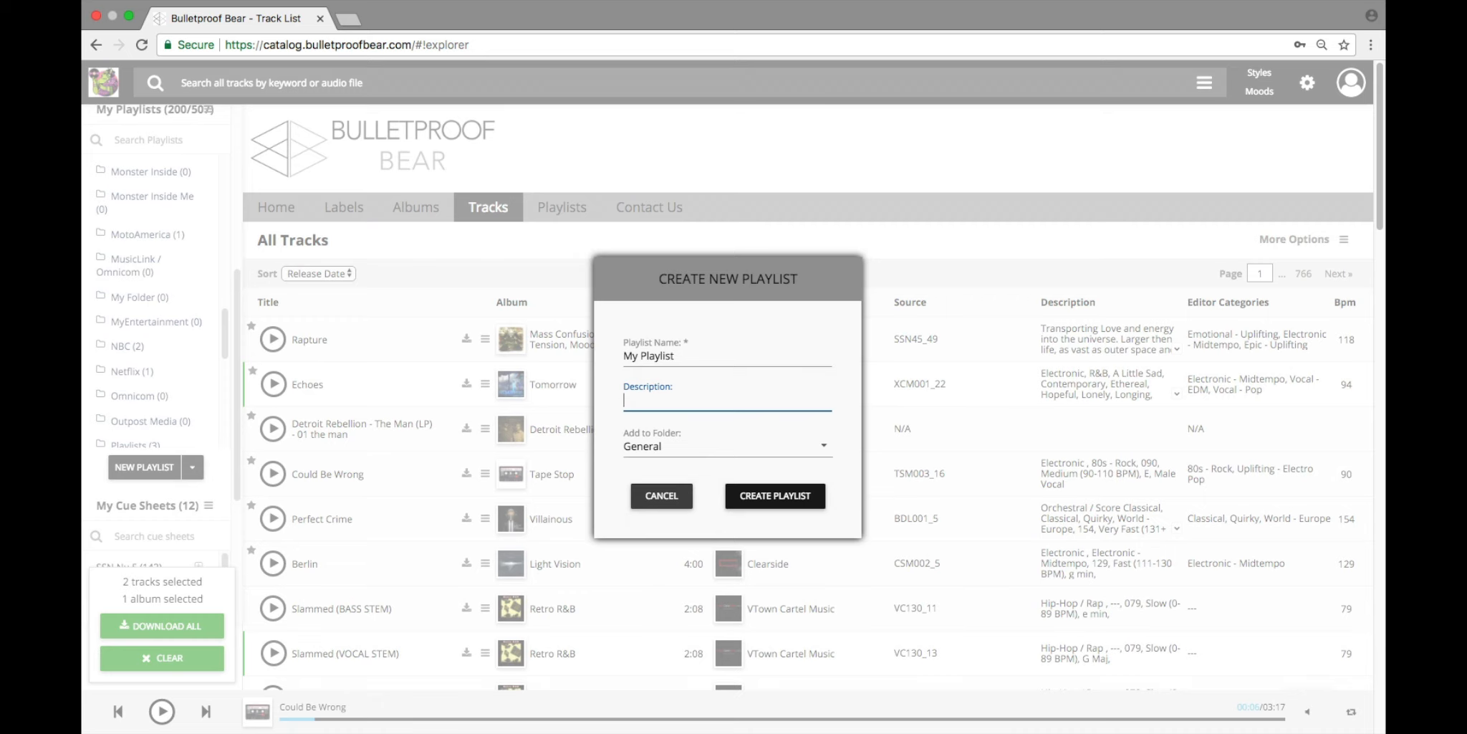
{"action": "type", "text": "Music "}
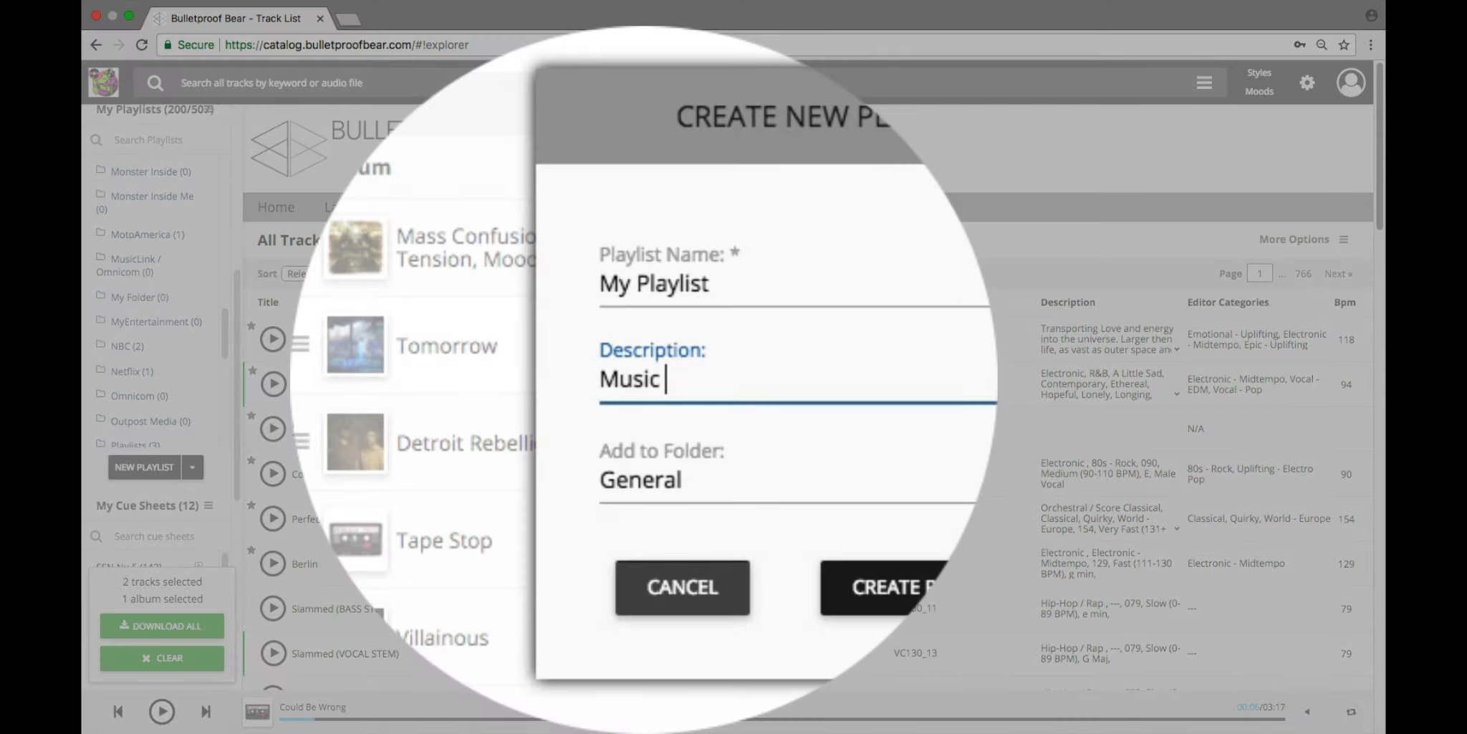
{"action": "type", "text": "for cold open"}
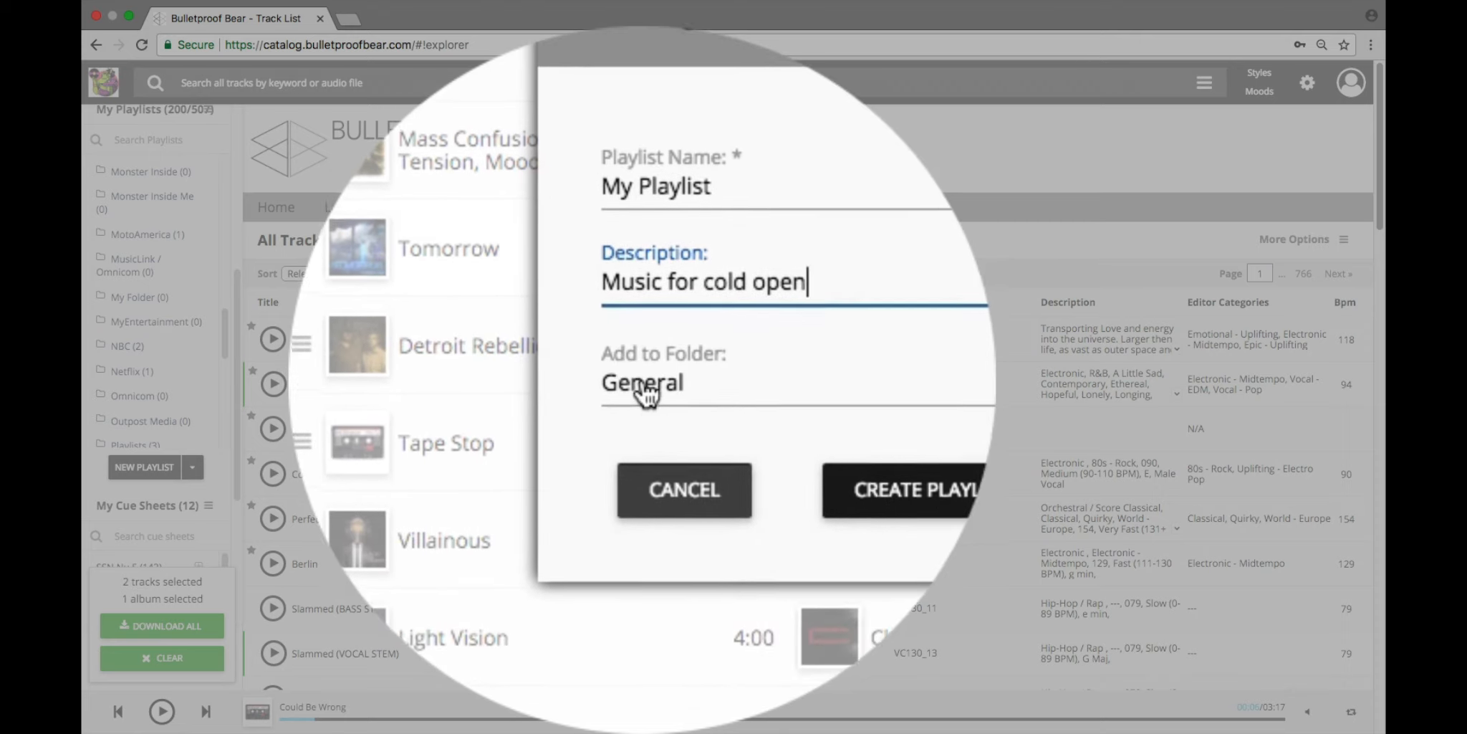
Step: Create the playlist inside My Folder and open that folder in My Playlists to view its contents
{"action": "left_click", "coordinate": [665, 380]}
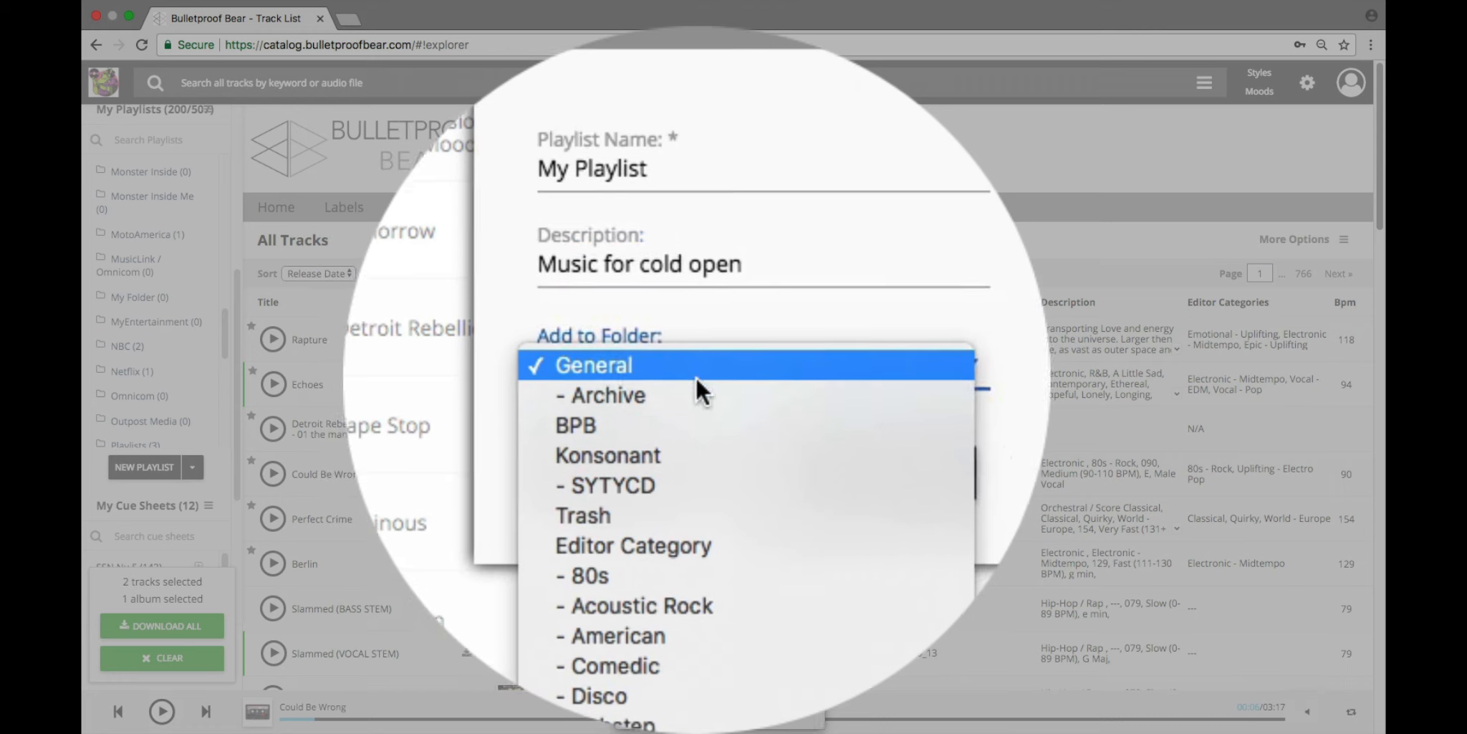
{"action": "scroll", "coordinate": [691, 376], "scroll_direction": "down", "scroll_amount": 10}
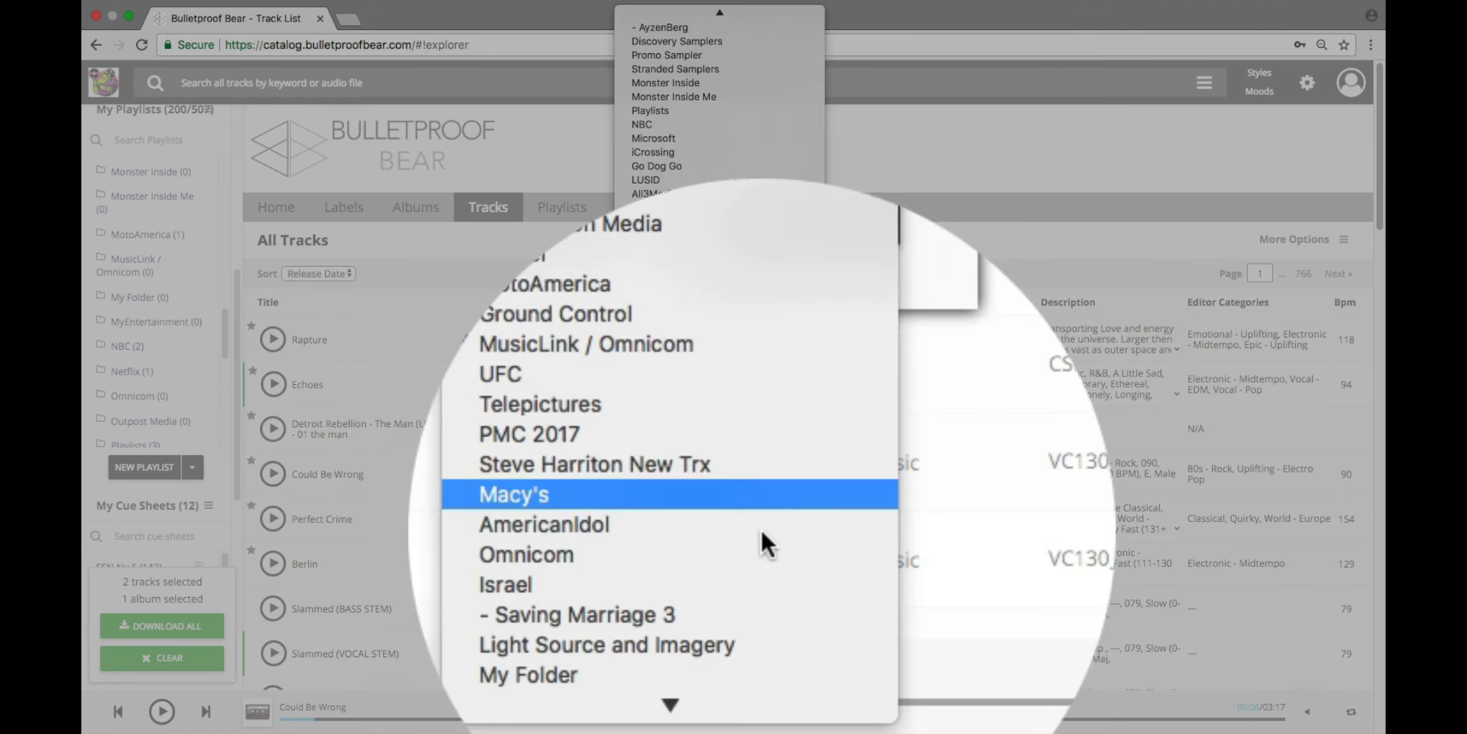
{"action": "left_click", "coordinate": [711, 661]}
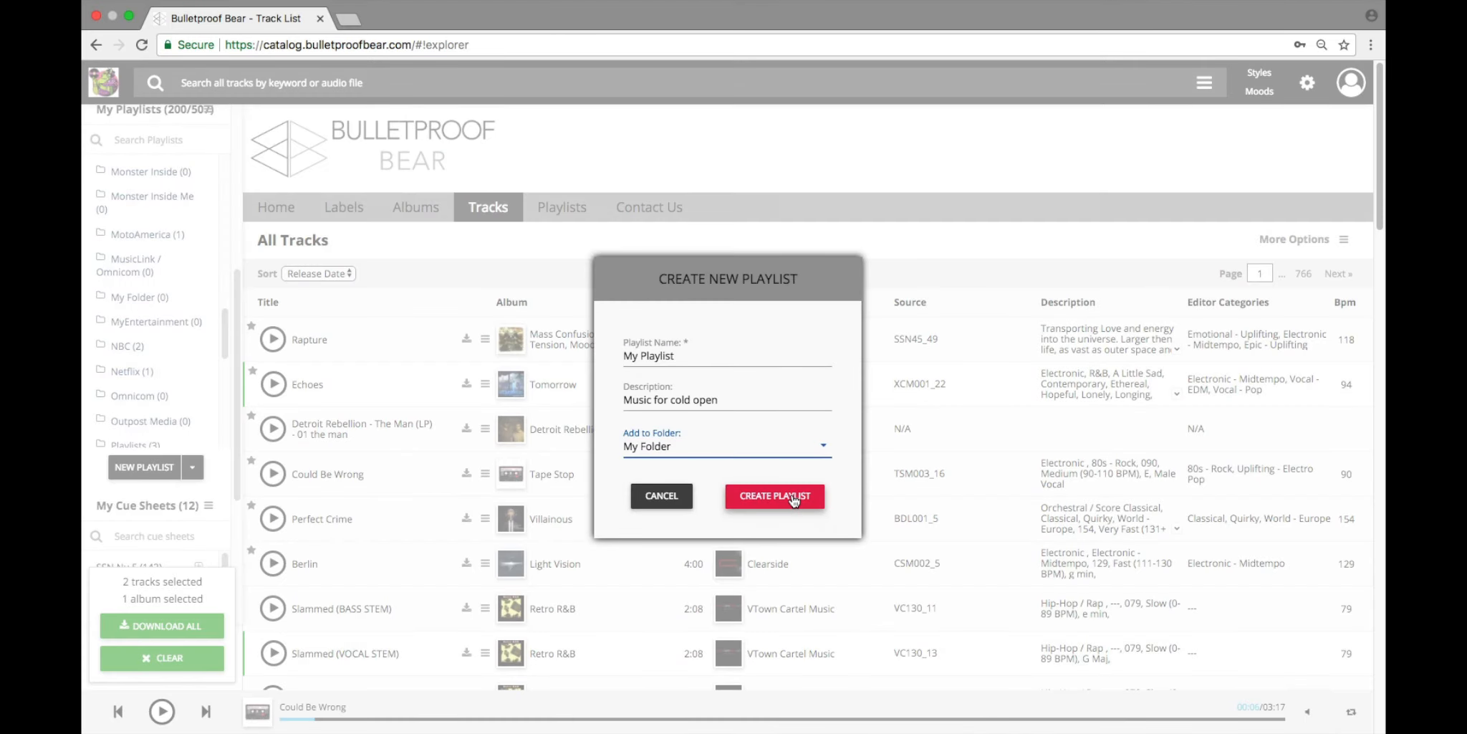
{"action": "left_click", "coordinate": [794, 497]}
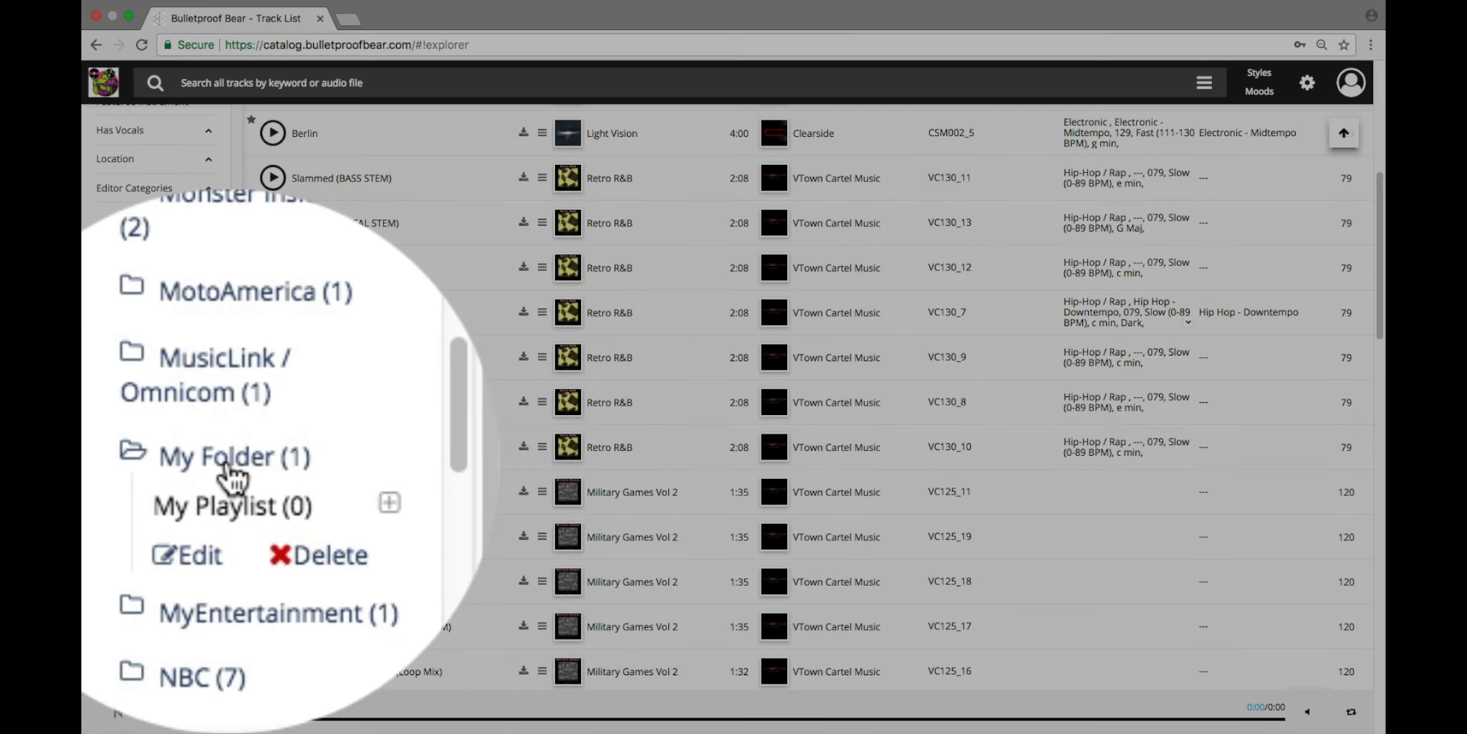
{"action": "left_click", "coordinate": [225, 464]}
{"action": "left_click", "coordinate": [225, 464]}
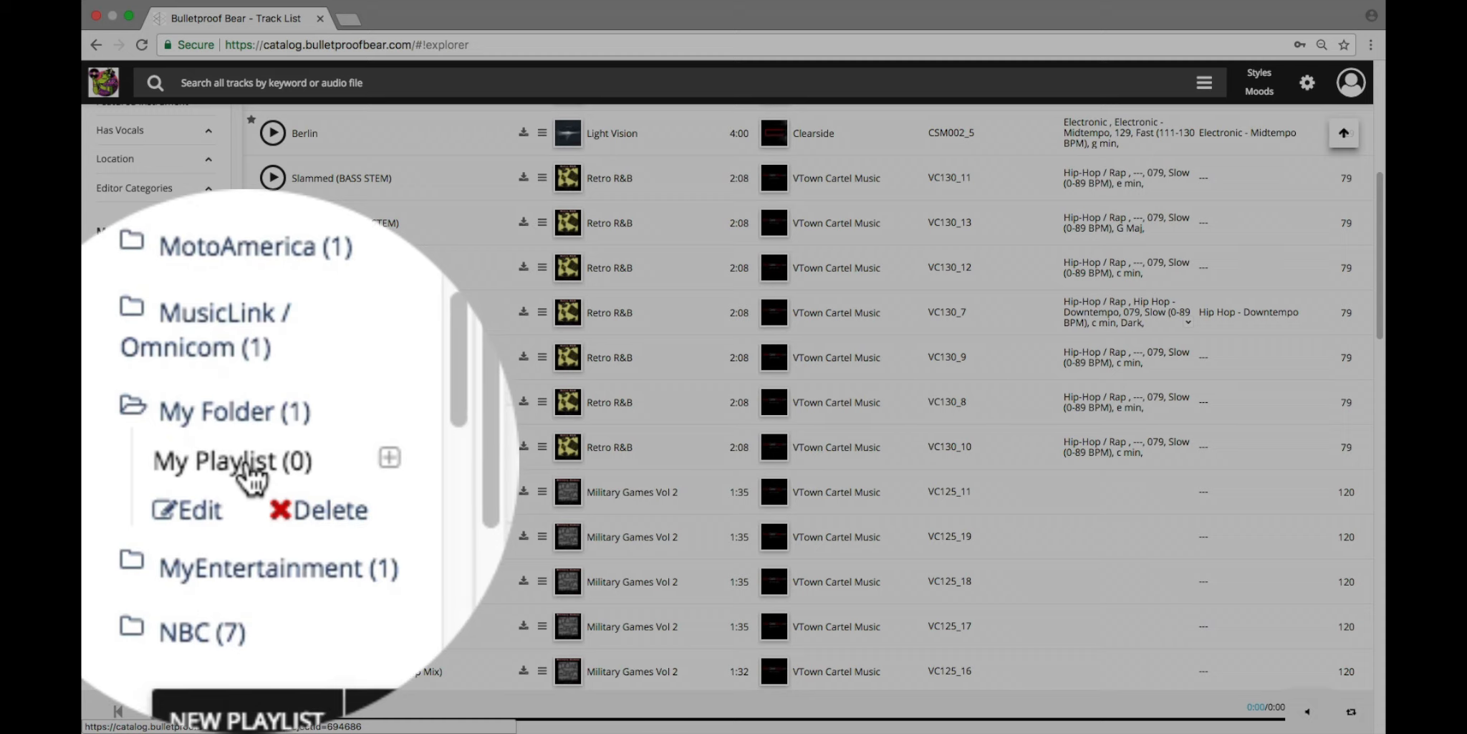
Step: Open My Playlist and rename its containing folder to "My Great Folder"
{"action": "left_click", "coordinate": [137, 490]}
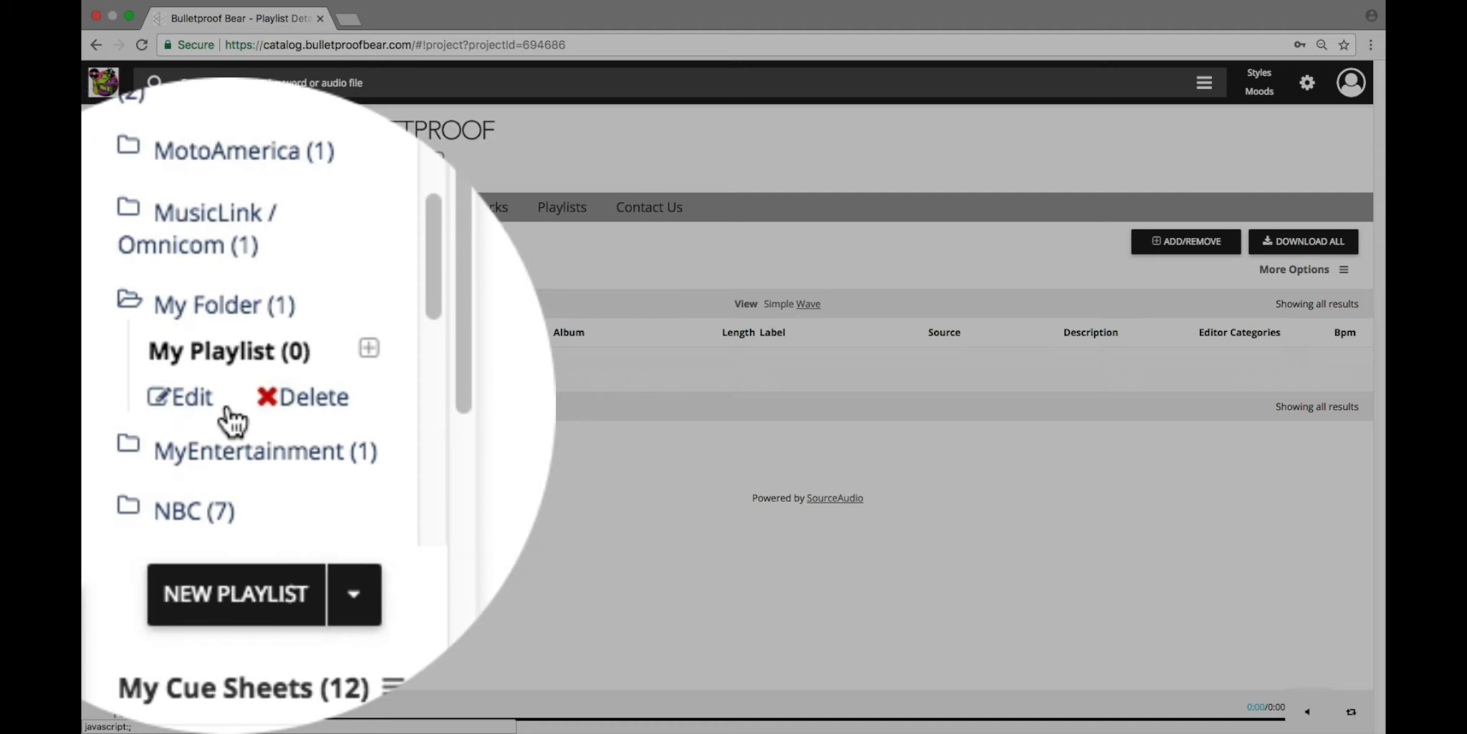
{"action": "left_click", "coordinate": [122, 509]}
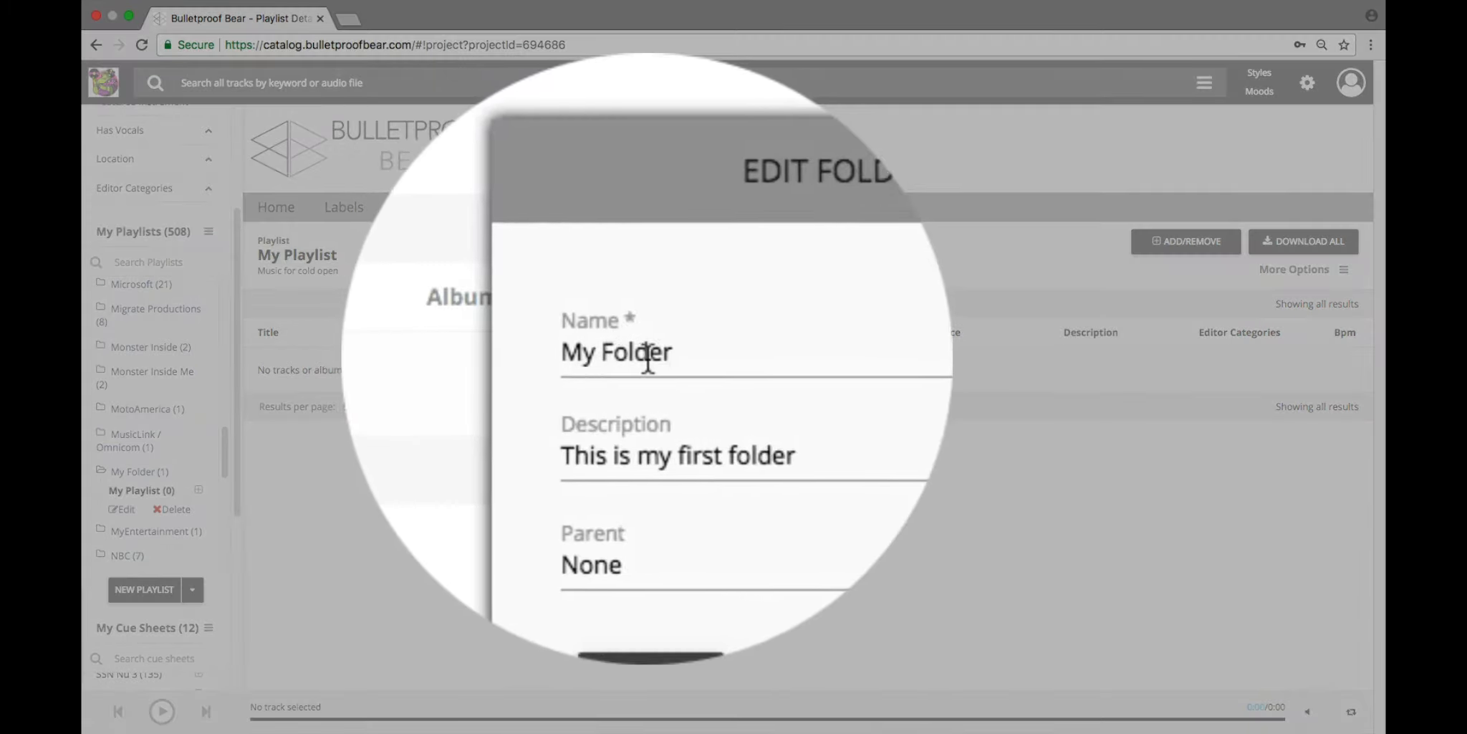
{"action": "left_click", "coordinate": [629, 356]}
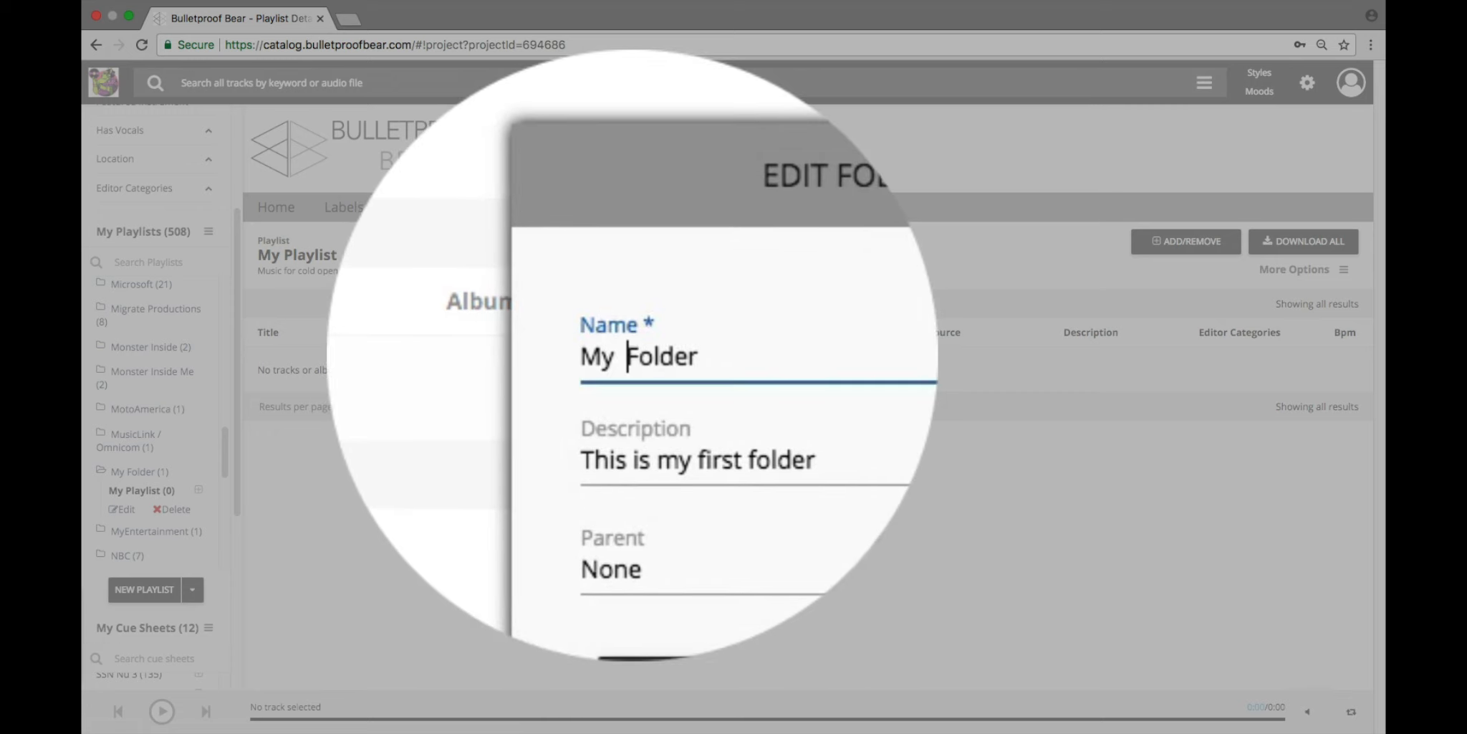
{"action": "type", "text": "great"}
{"action": "key", "text": "BackSpace"}
{"action": "key", "text": "BackSpace"}
{"action": "key", "text": "BackSpace"}
{"action": "key", "text": "BackSpace"}
{"action": "key", "text": "BackSpace"}
{"action": "type", "text": "Great"}
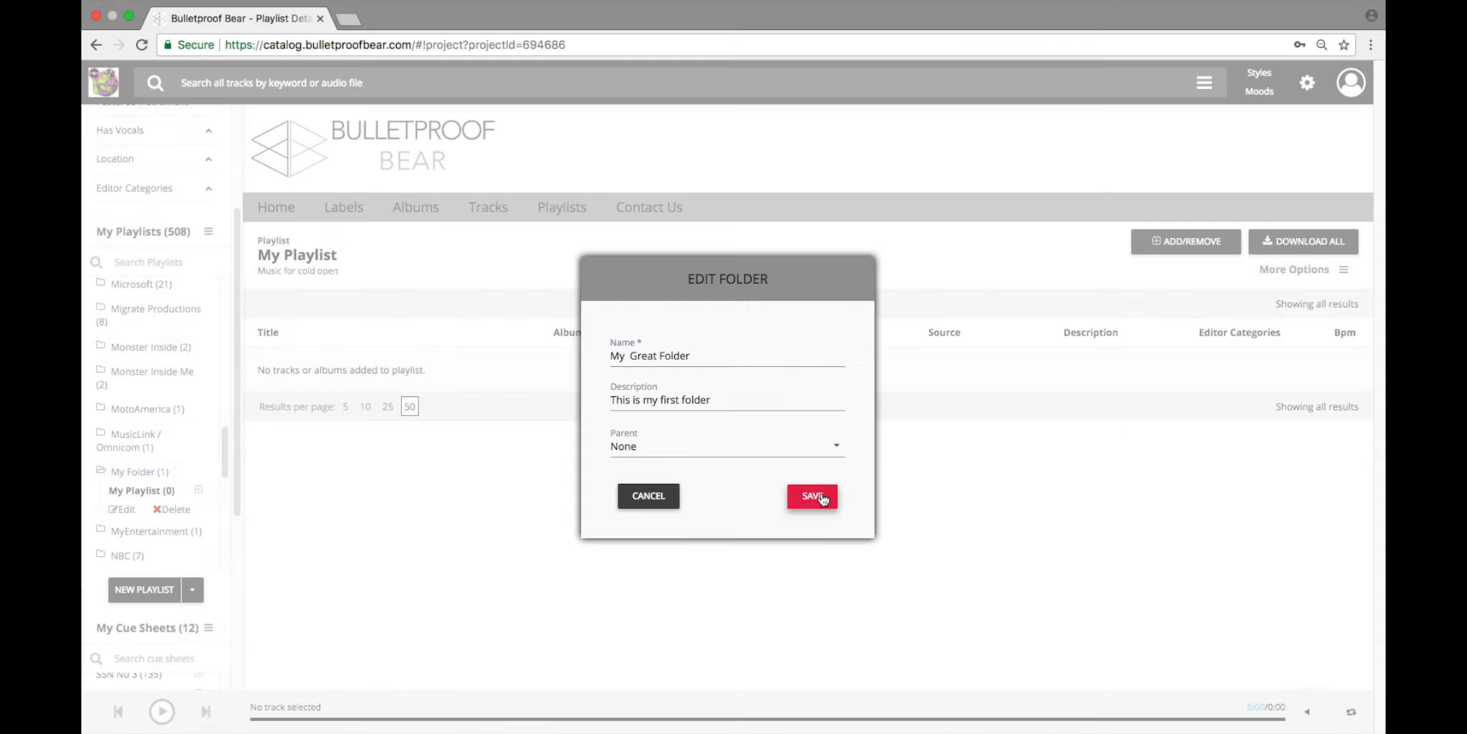
{"action": "left_click", "coordinate": [824, 498]}
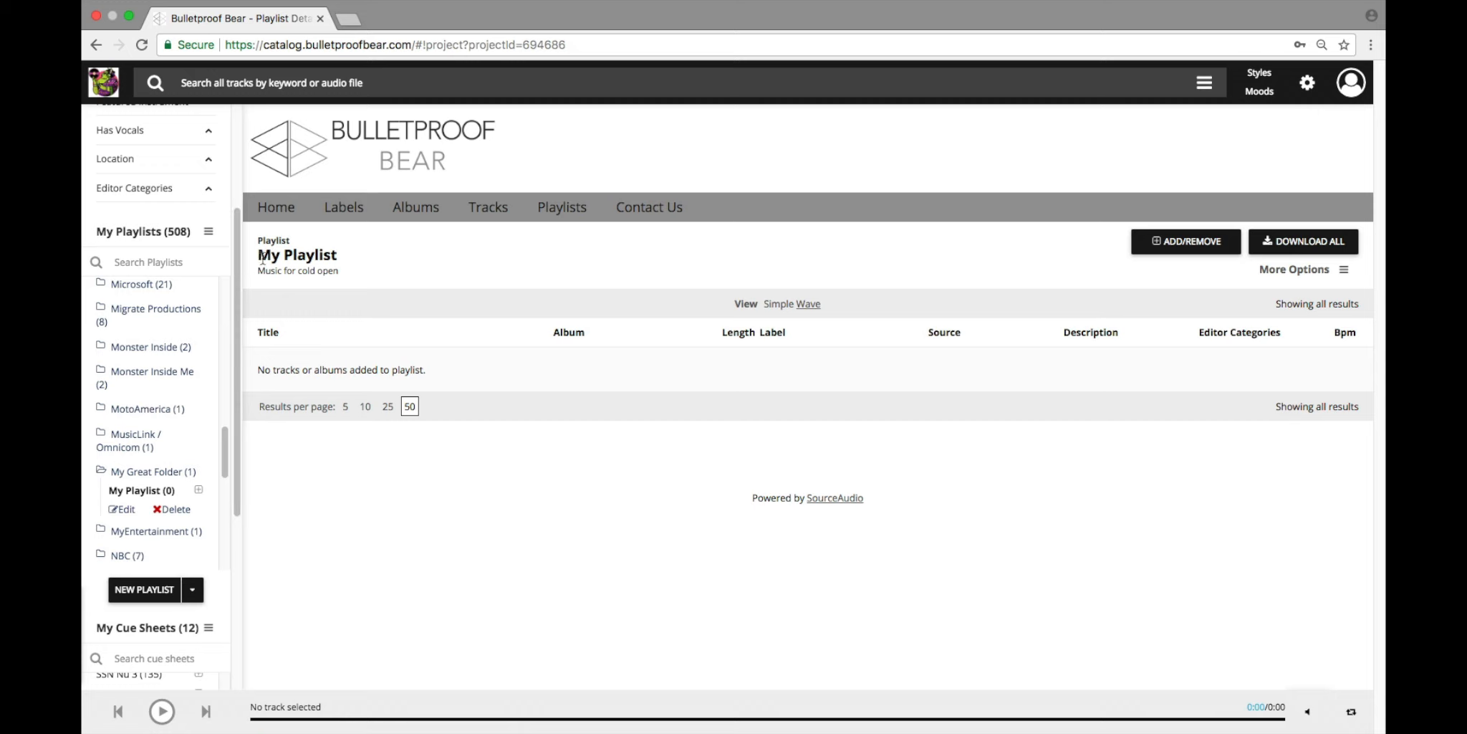
Step: Activate adding tracks and albums to My Playlist in My Great Folder
{"action": "left_click_drag", "start_coordinate": [259, 254], "coordinate": [337, 255]}
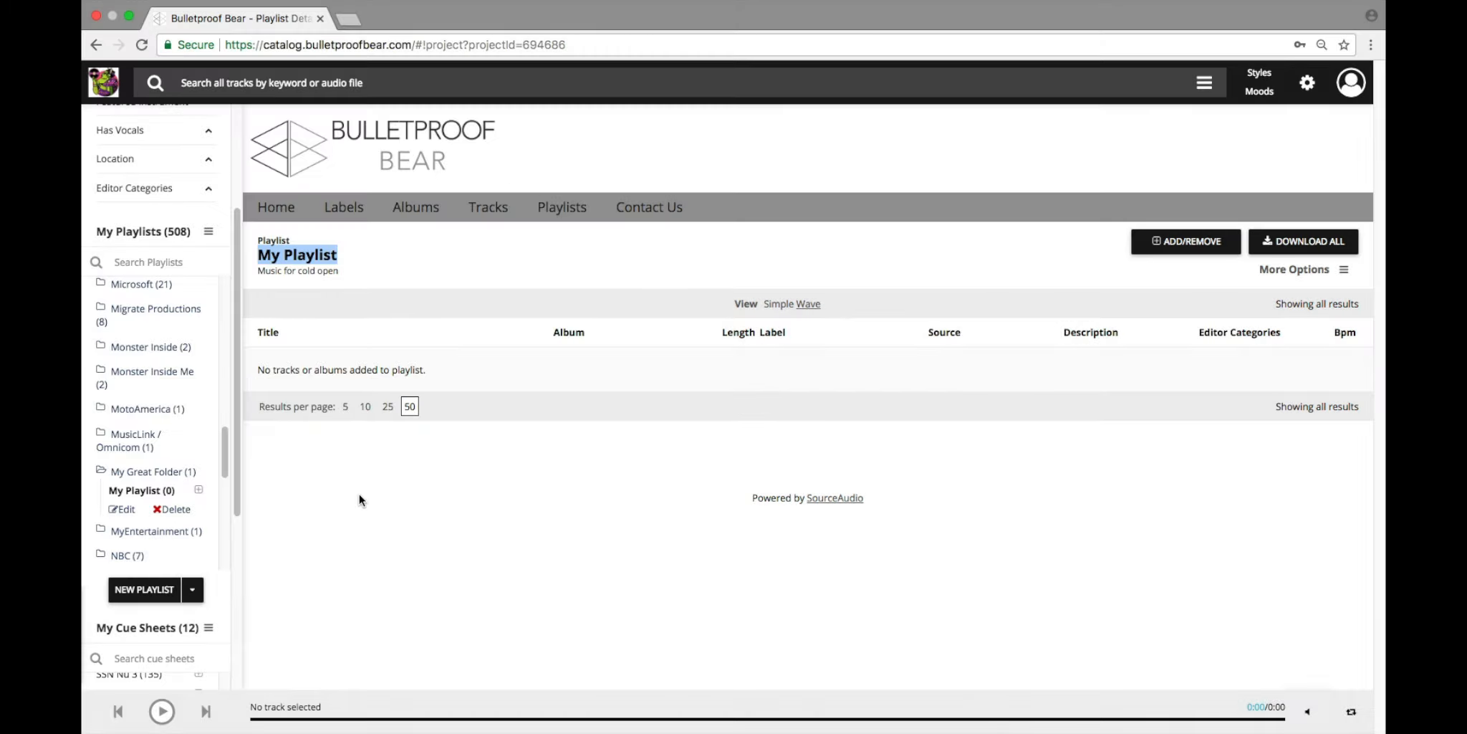
{"action": "left_click", "coordinate": [361, 493]}
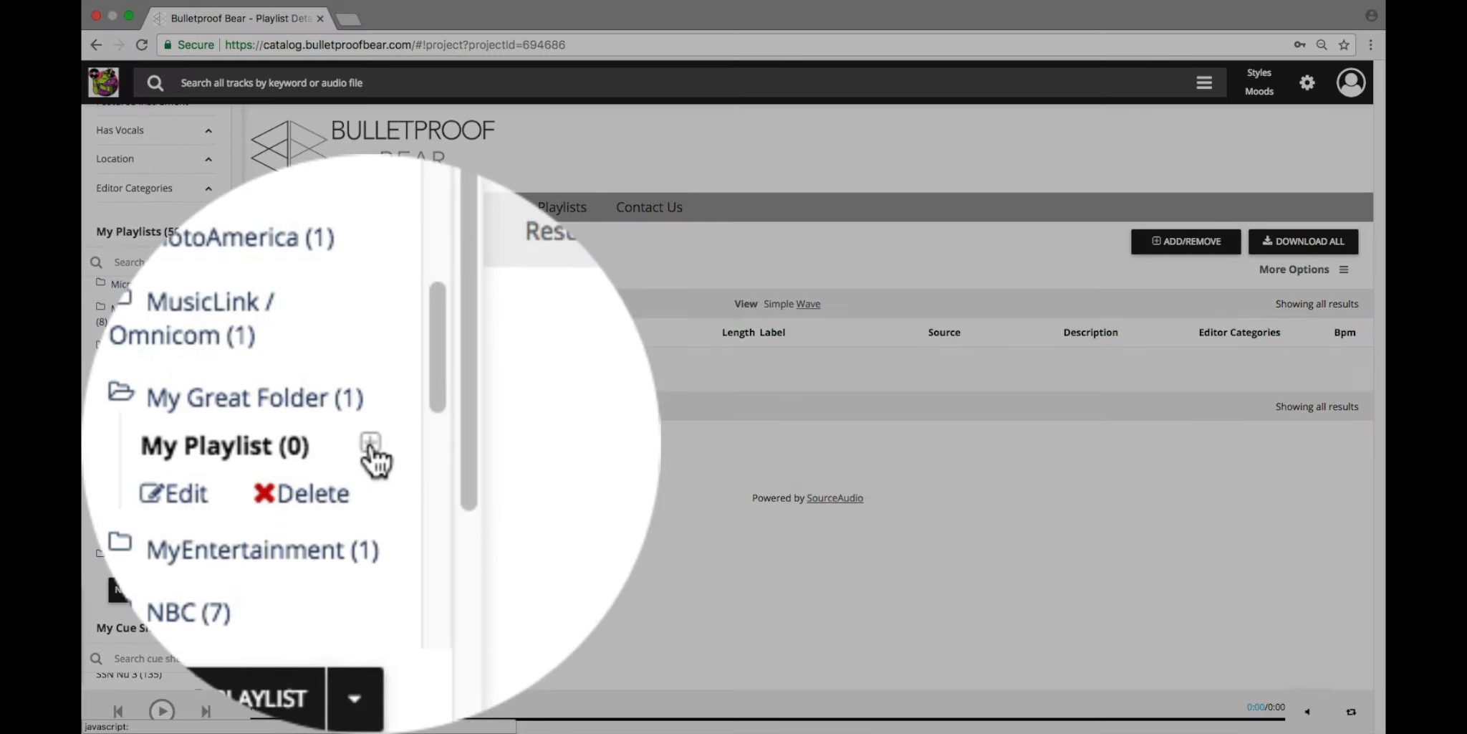
{"action": "left_click", "coordinate": [198, 490]}
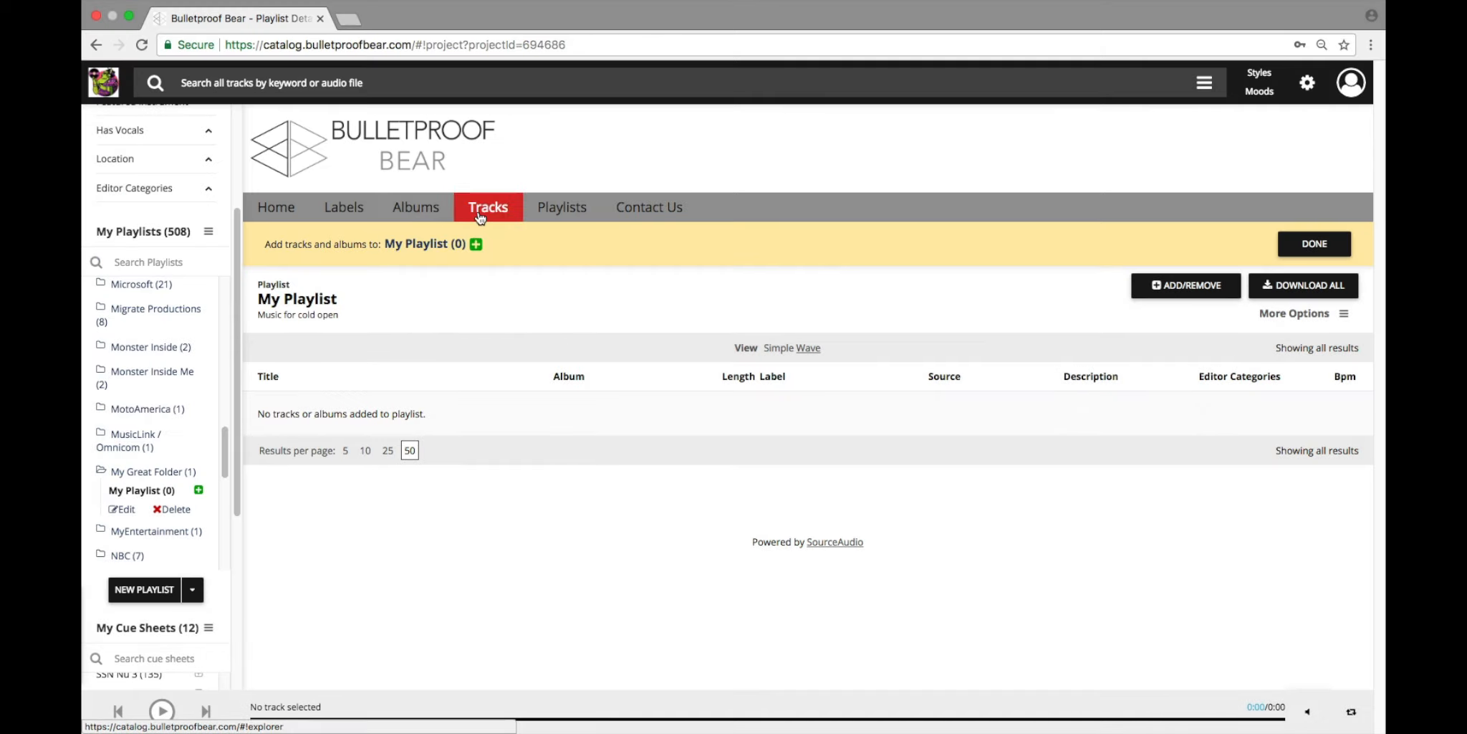
Step: Add the tracks Echoes, Perfect Crime and Berlin from the full track list to My Playlist
{"action": "left_click", "coordinate": [486, 210]}
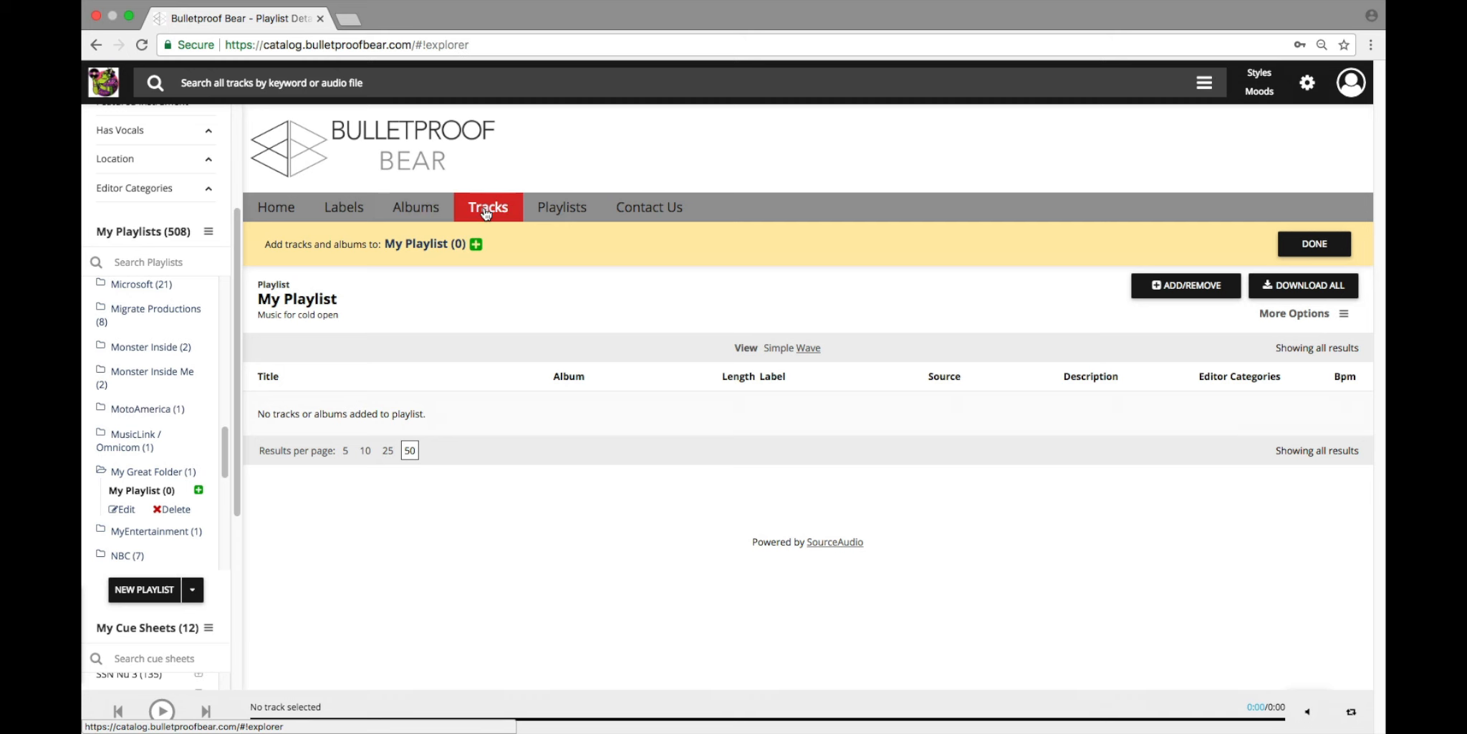
{"action": "scroll", "coordinate": [454, 365], "scroll_direction": "down", "scroll_amount": 2}
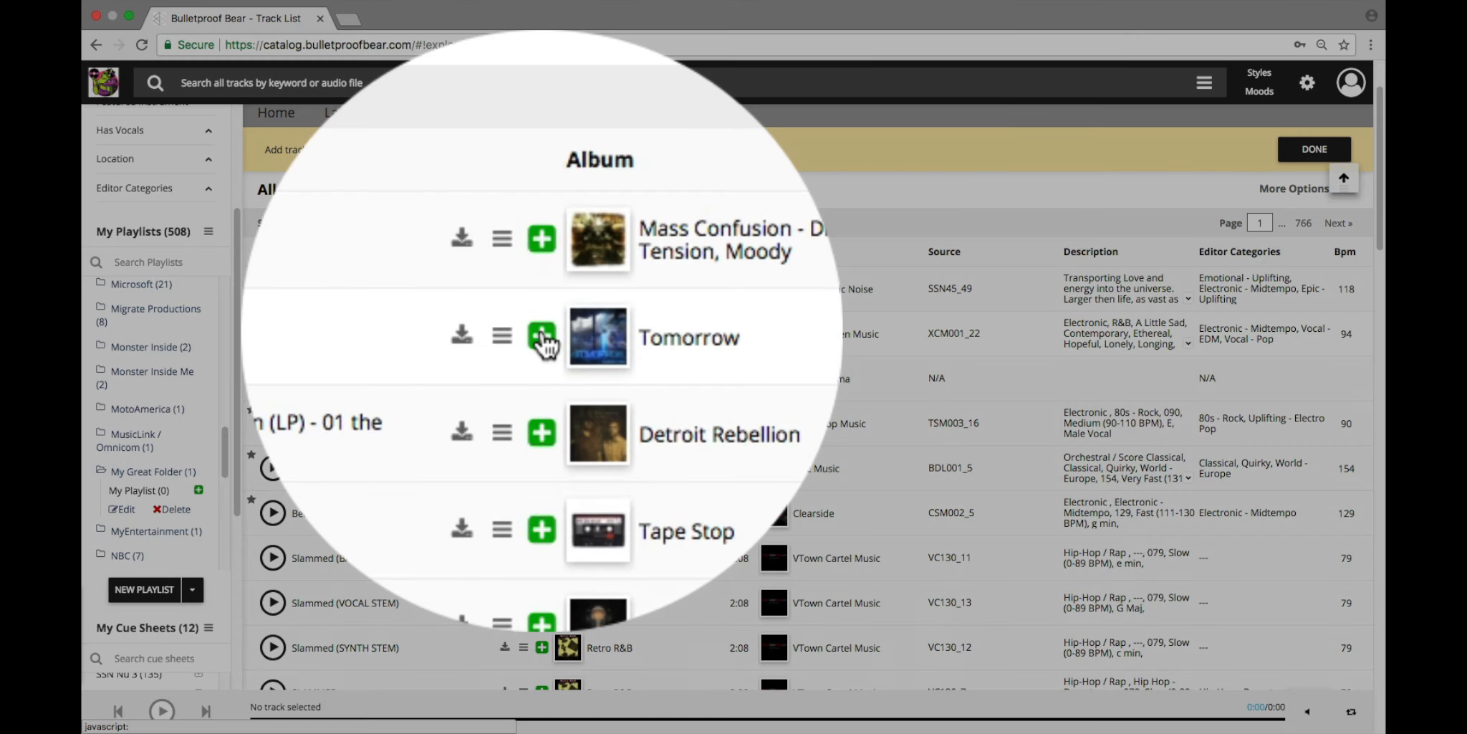
{"action": "left_click", "coordinate": [543, 334]}
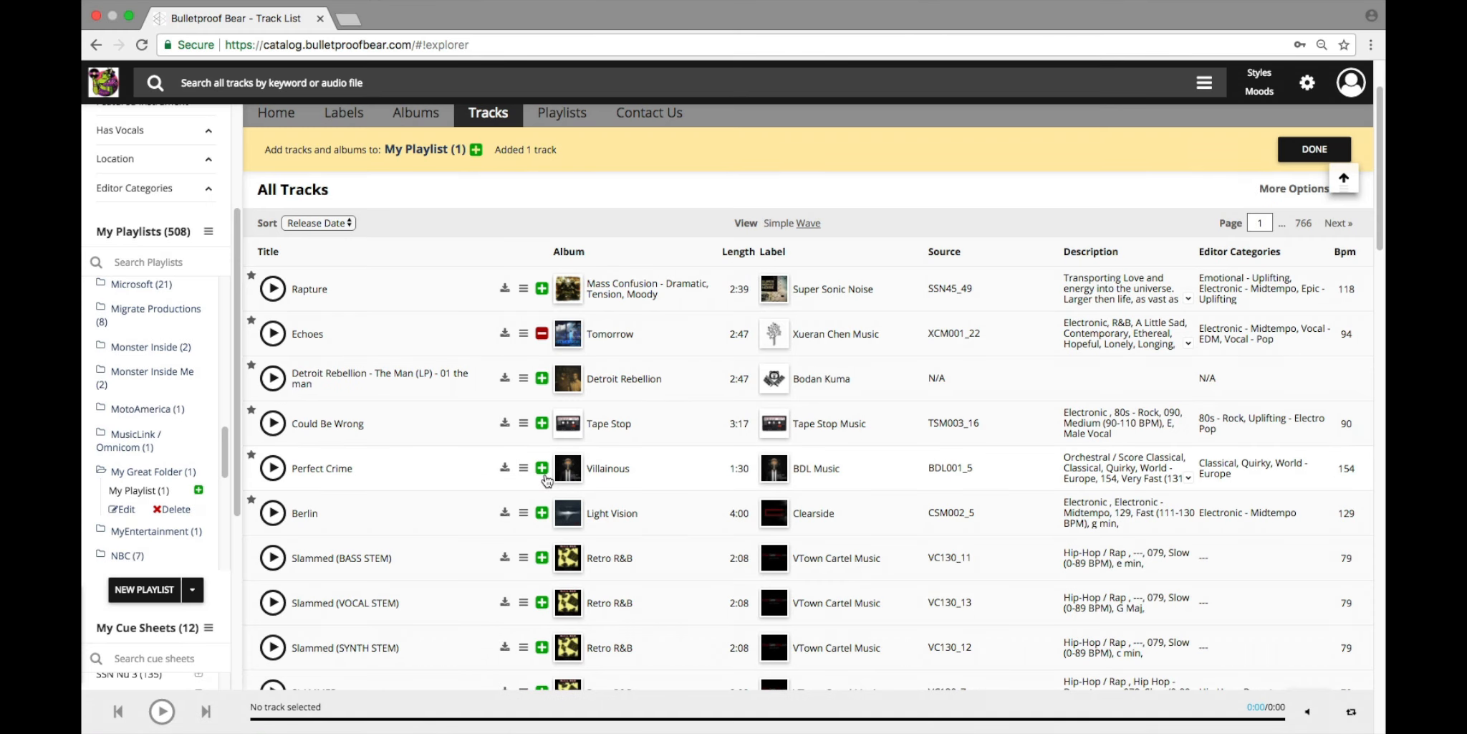
{"action": "left_click", "coordinate": [543, 468]}
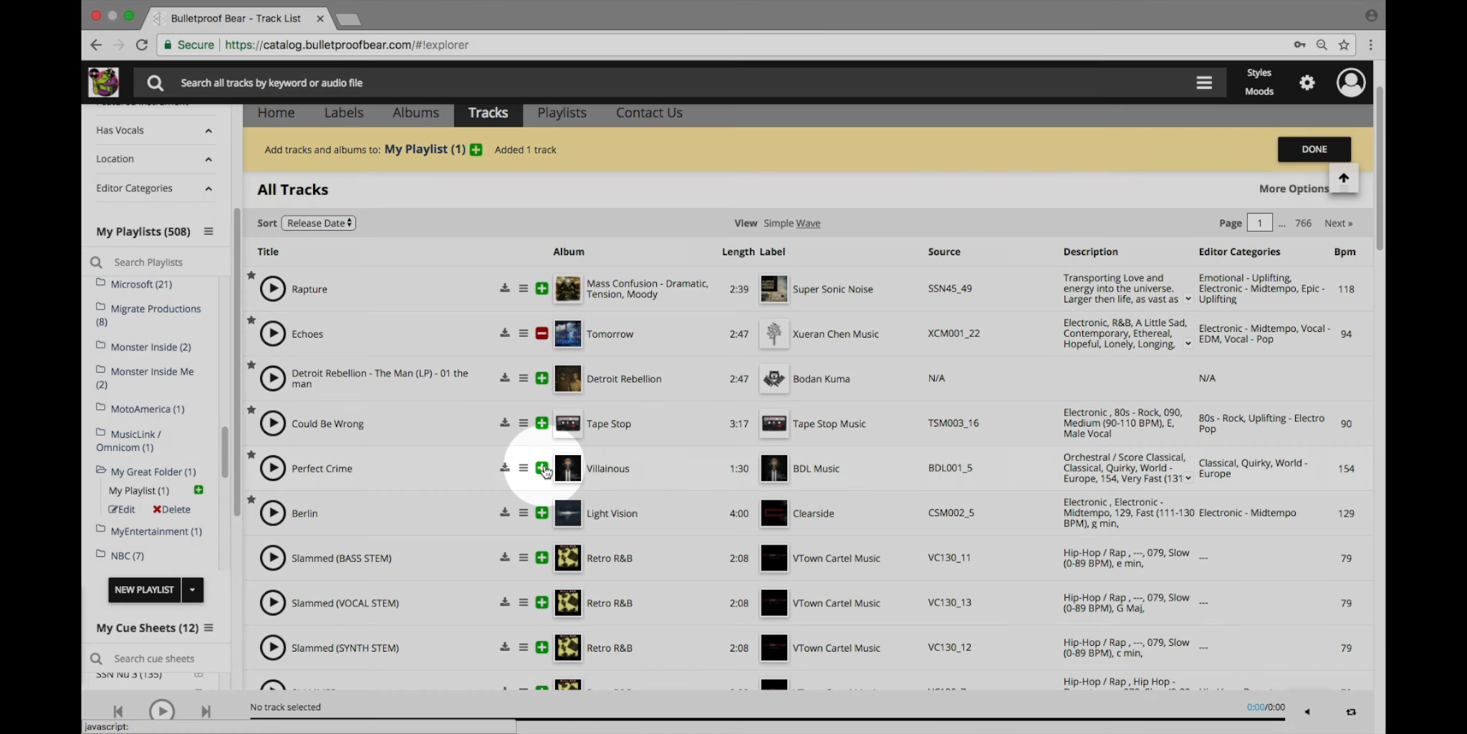
{"action": "left_click", "coordinate": [543, 514]}
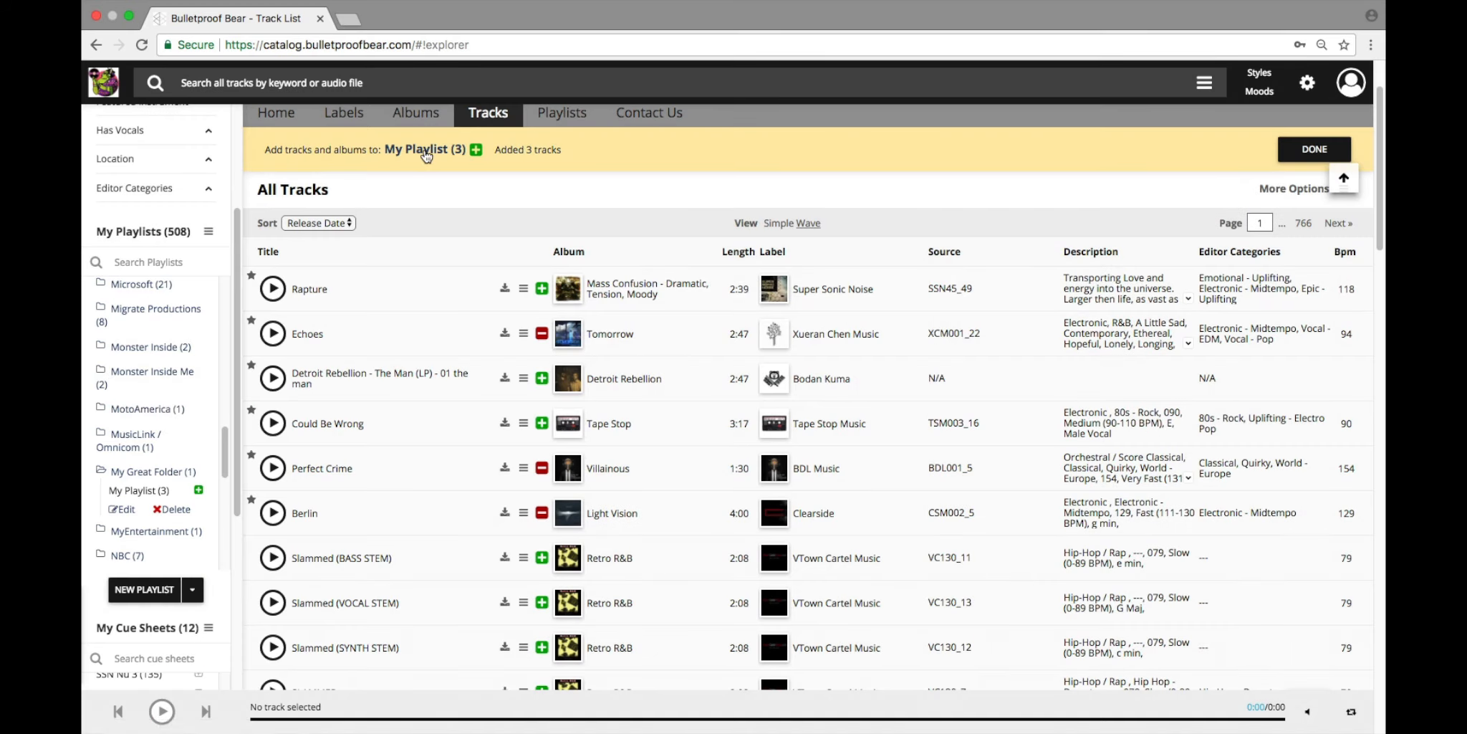
Step: Open My Playlist and remove the track Berlin from it
{"action": "left_click", "coordinate": [428, 150]}
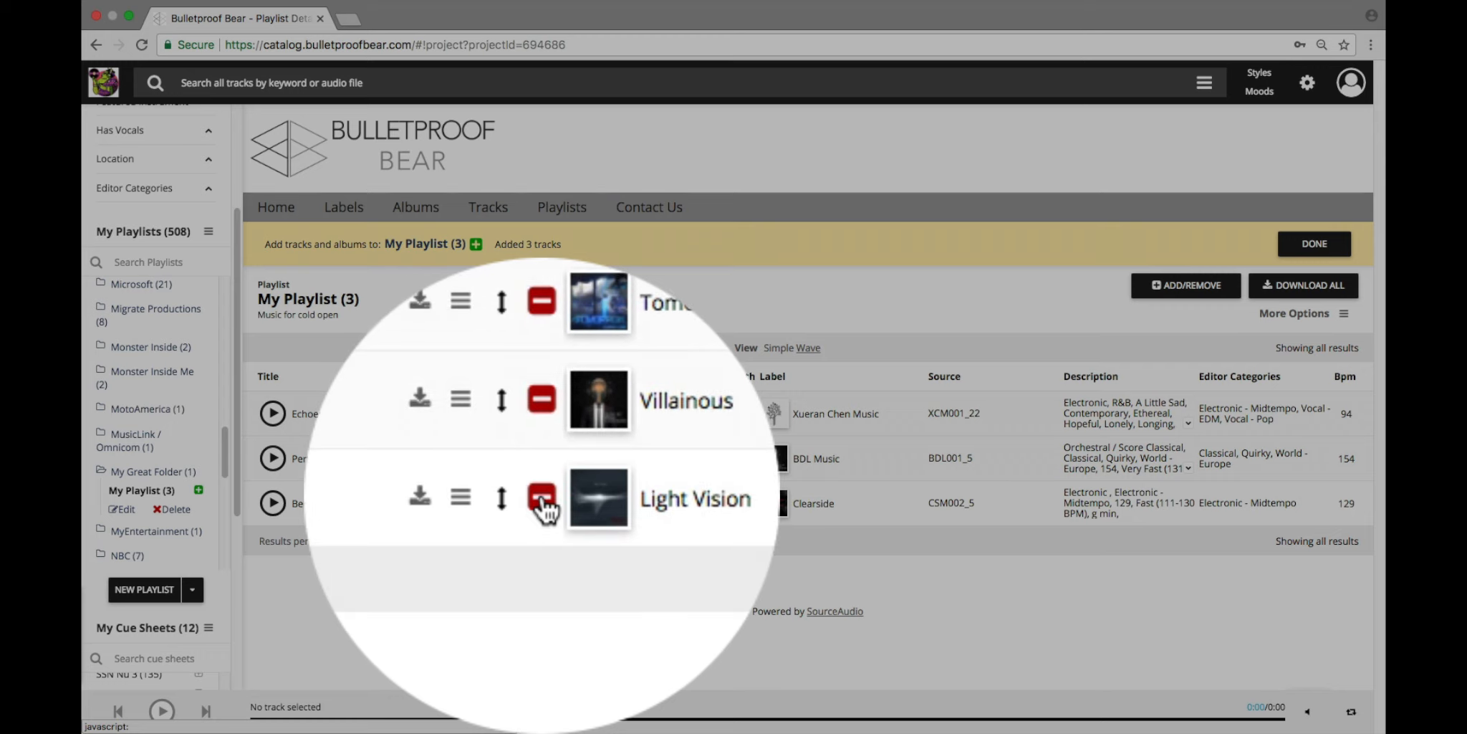
{"action": "left_click", "coordinate": [543, 500]}
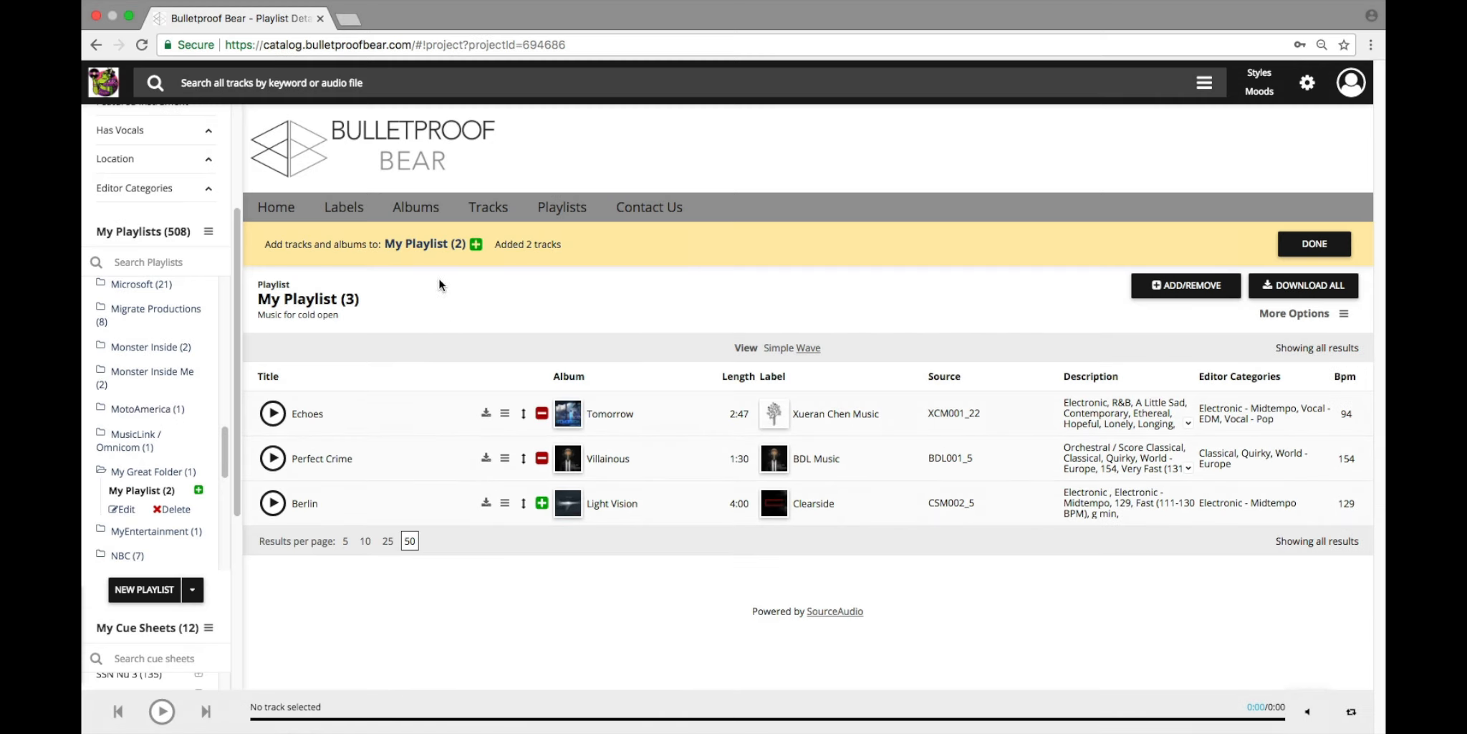
Step: Browse the album list in the Art, Detailed and Simple views and add the album Adrenaline Junkie to My Playlist from Art view
{"action": "left_click", "coordinate": [425, 214]}
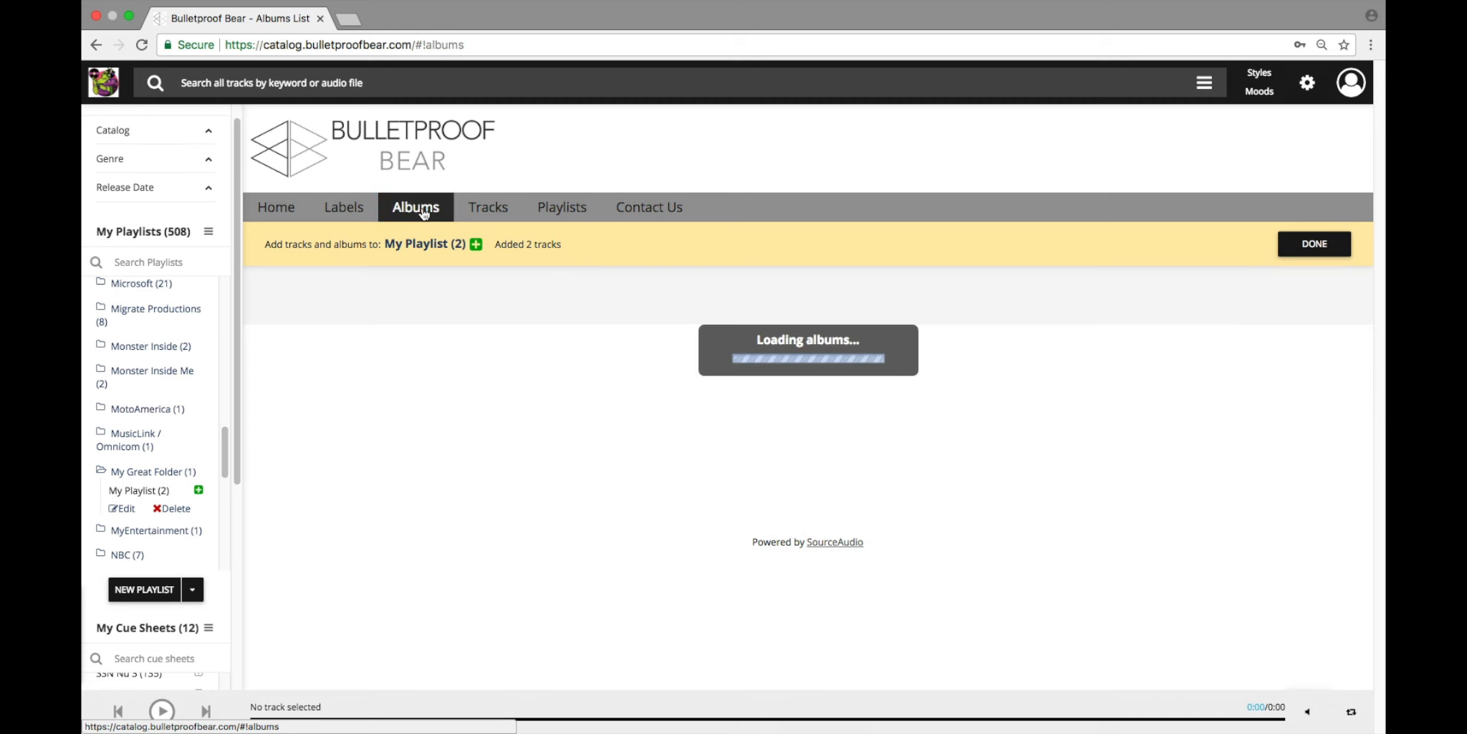
{"action": "scroll", "coordinate": [485, 443], "scroll_direction": "down", "scroll_amount": 2}
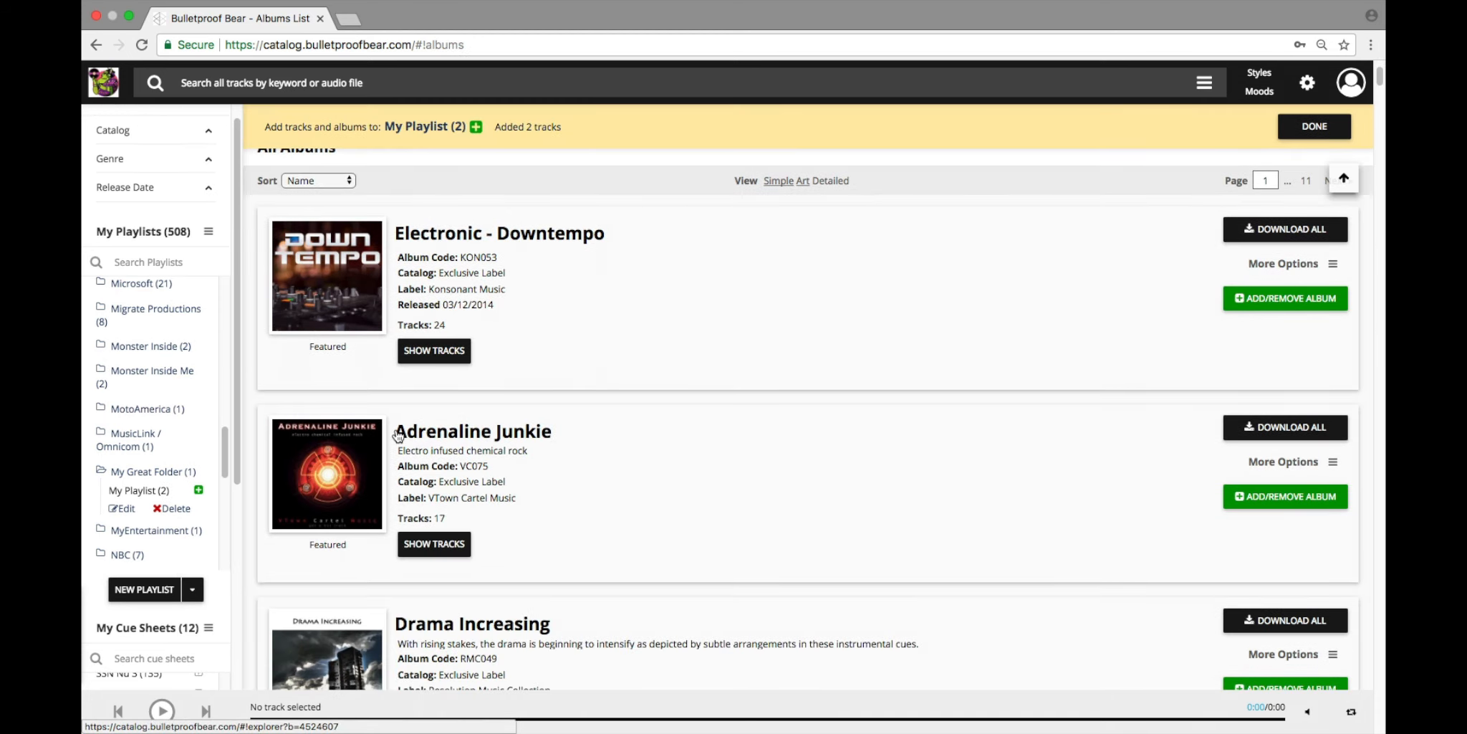
{"action": "left_click", "coordinate": [803, 181]}
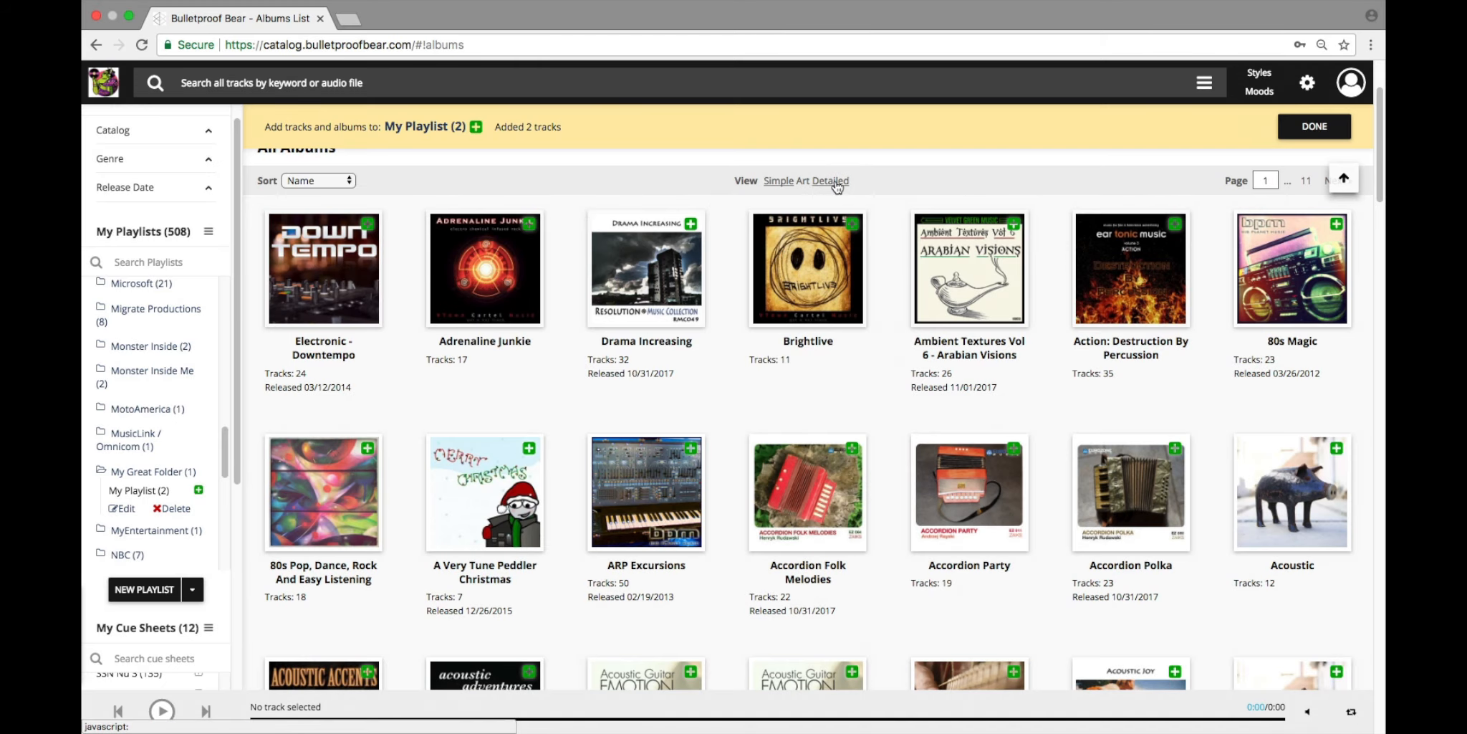
{"action": "left_click", "coordinate": [835, 182]}
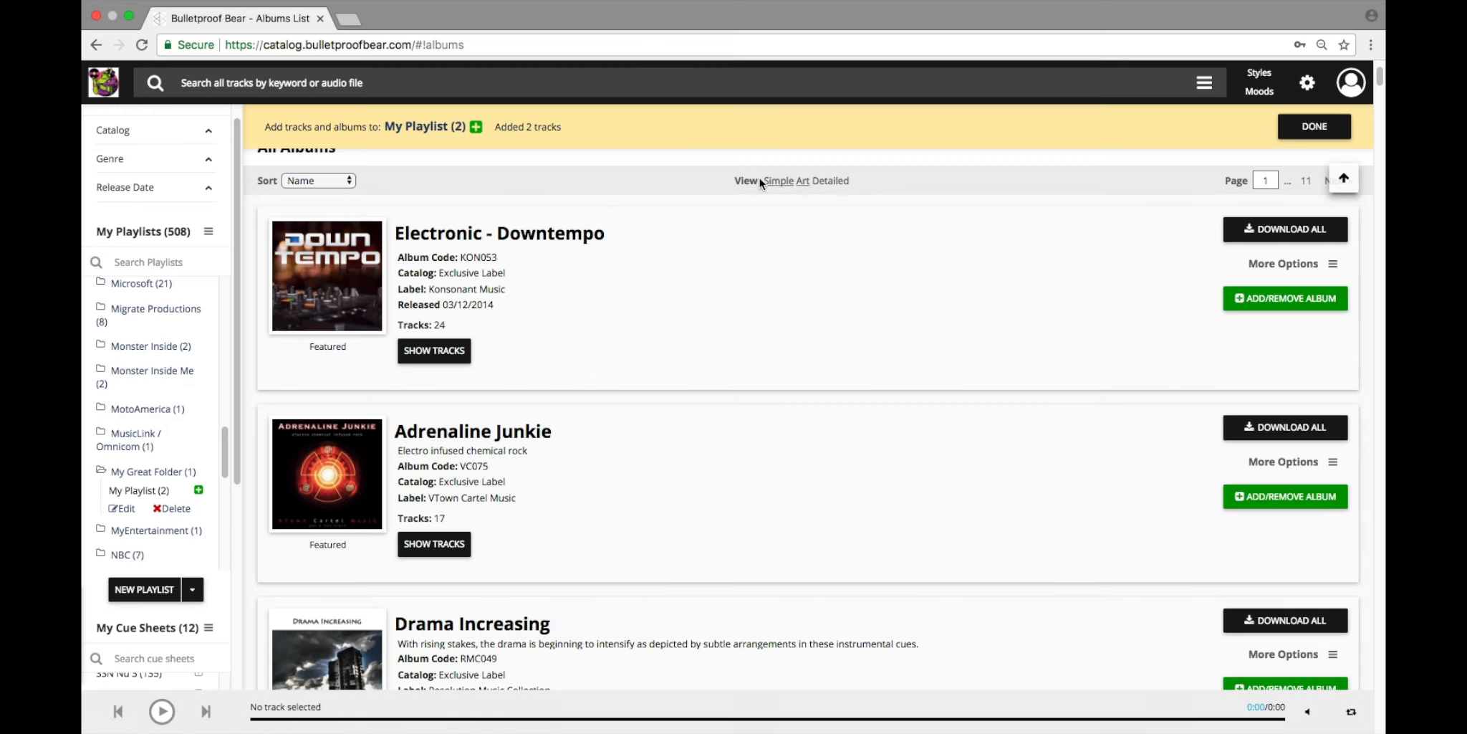
{"action": "left_click", "coordinate": [779, 182]}
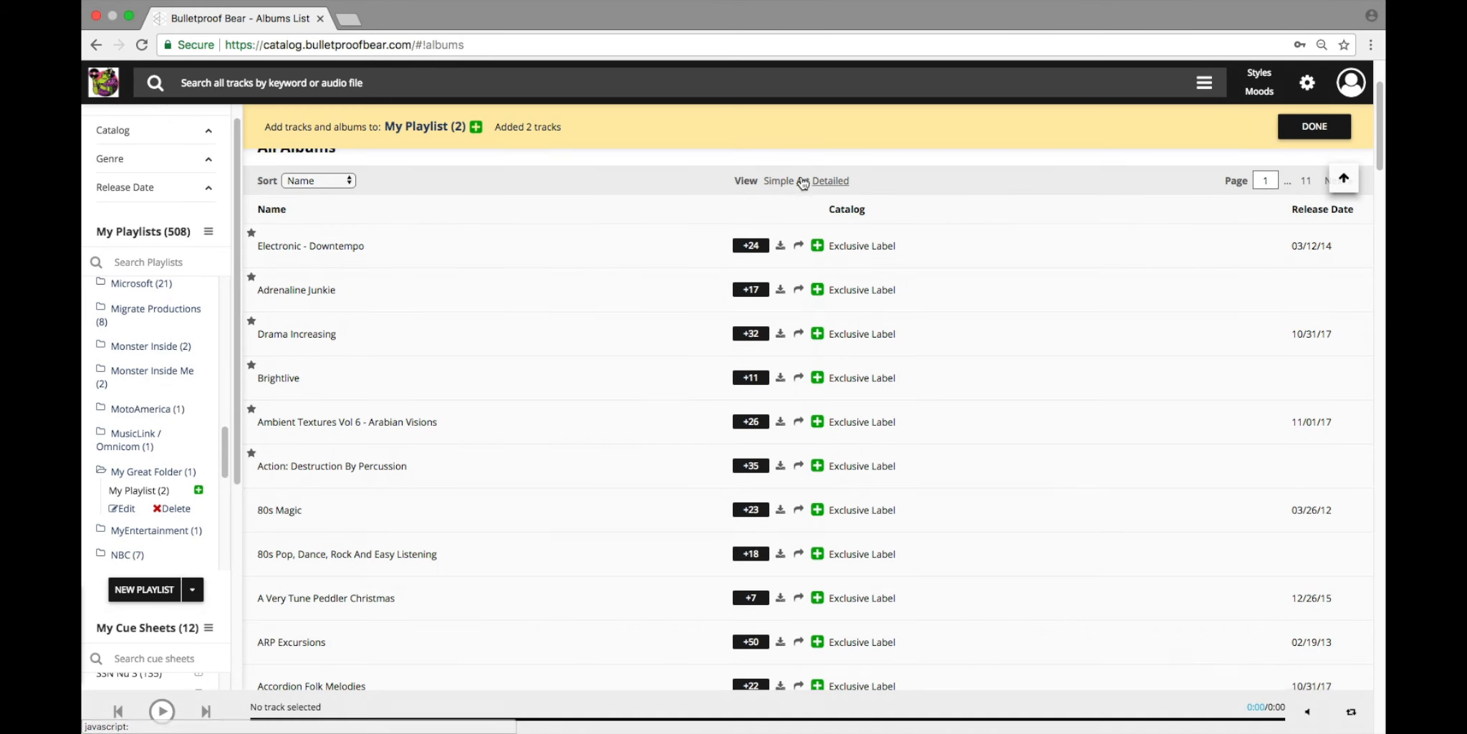
{"action": "left_click", "coordinate": [801, 182]}
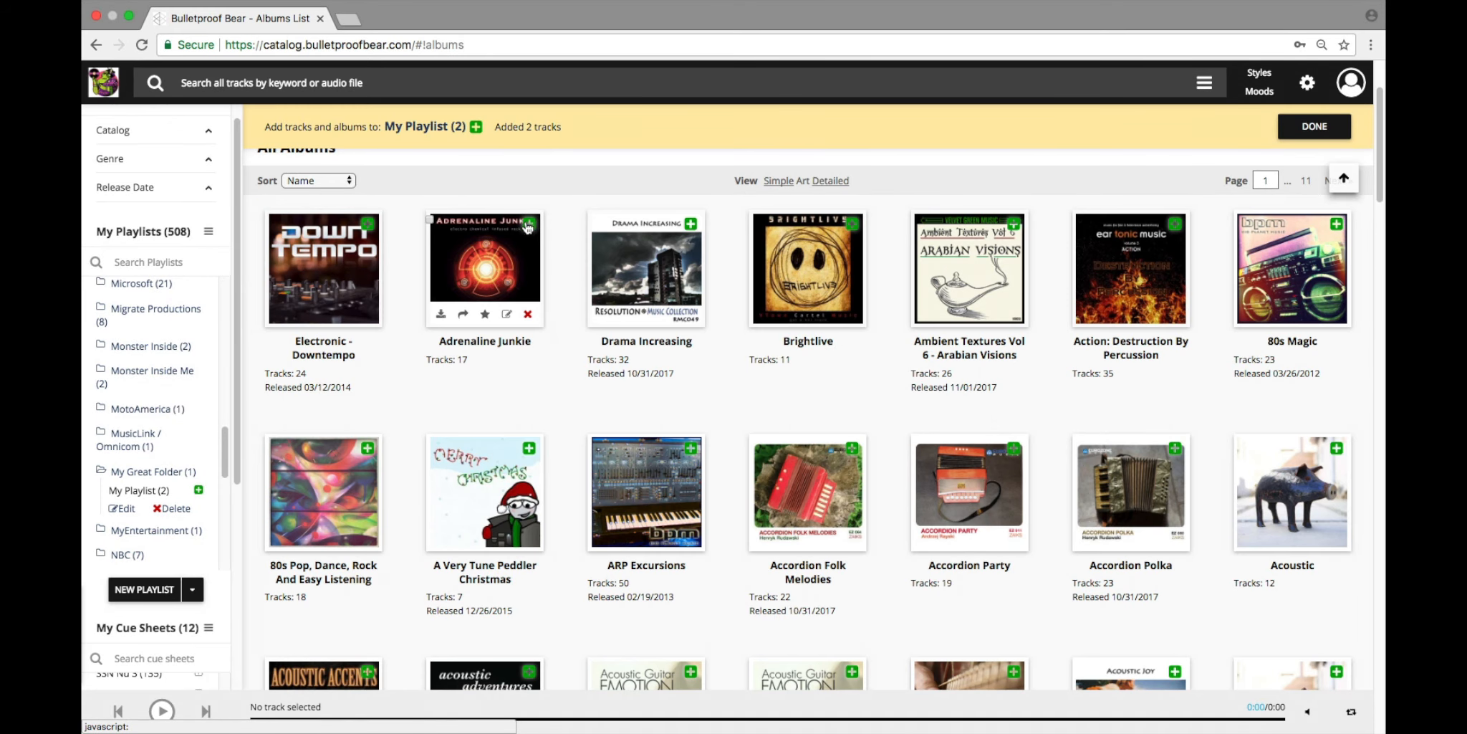
{"action": "left_click", "coordinate": [530, 224]}
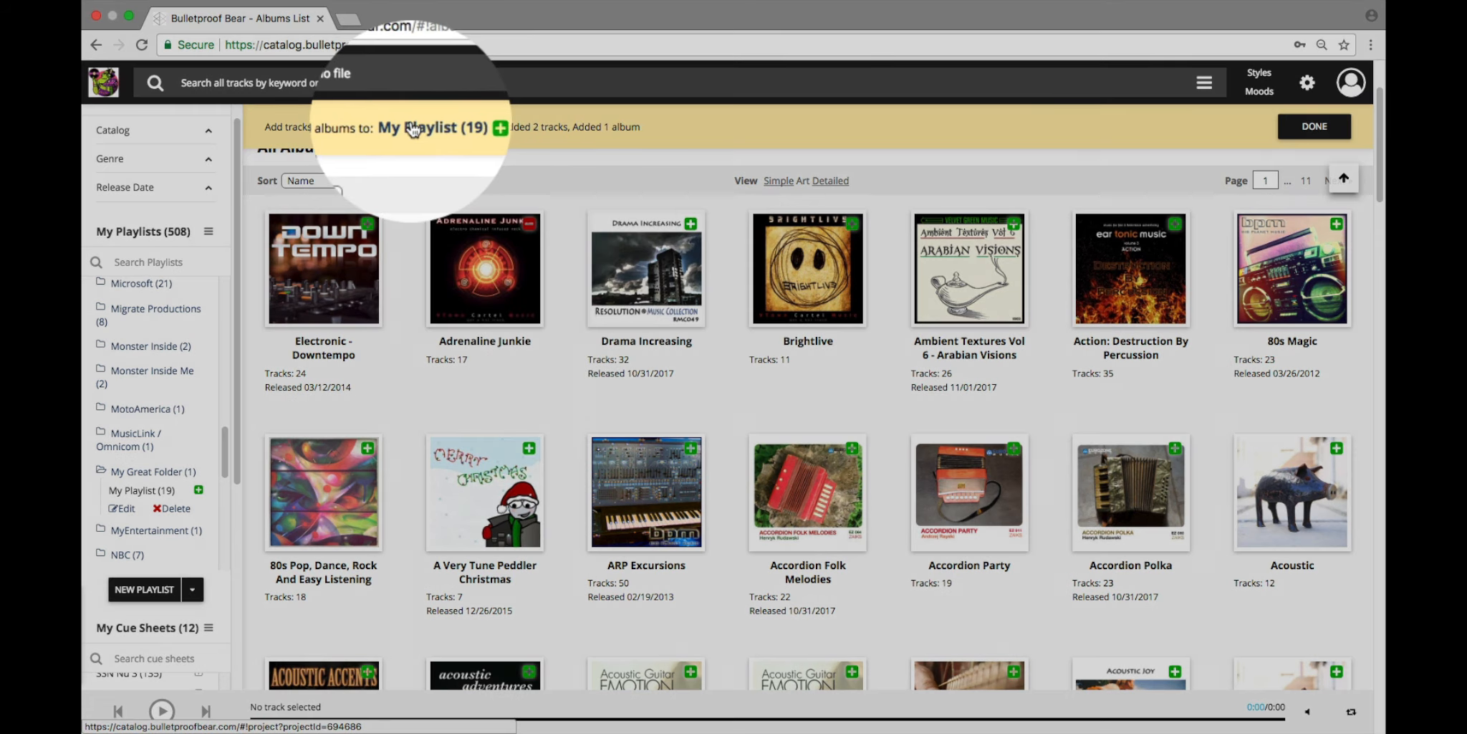
Step: Open My Playlist, examine the tracks inside the Adrenaline Junkie album entry, and collapse the entry again
{"action": "left_click", "coordinate": [413, 127]}
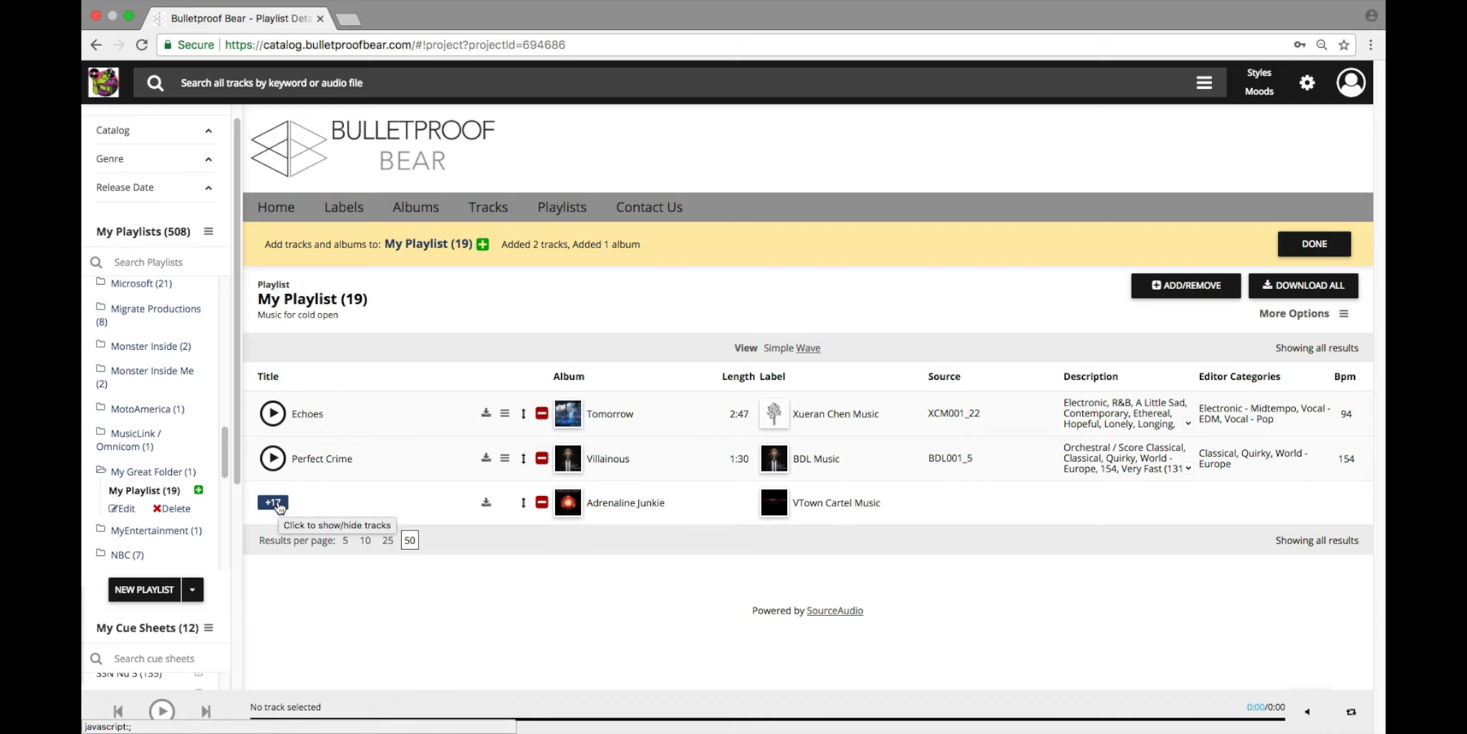
{"action": "left_click", "coordinate": [272, 502]}
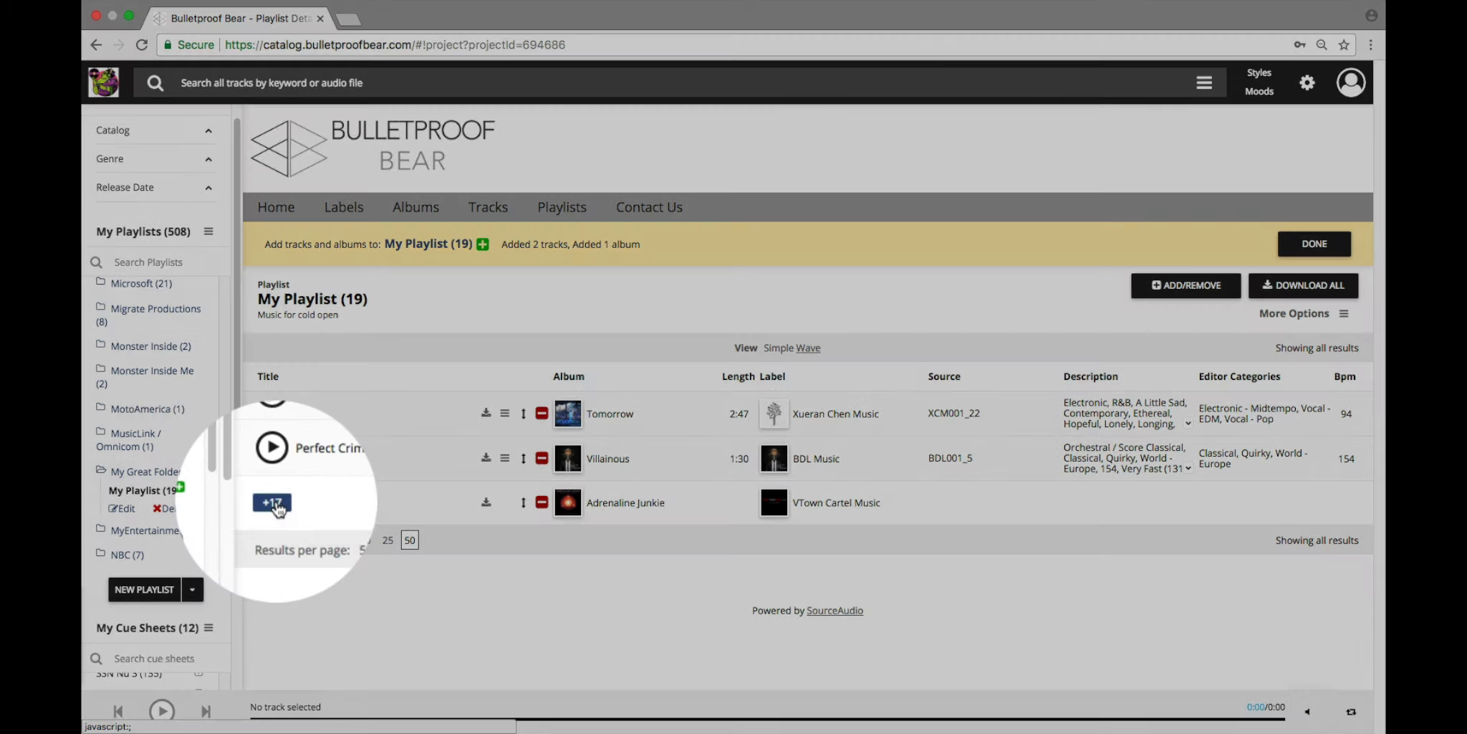
{"action": "scroll", "coordinate": [285, 485], "scroll_direction": "down", "scroll_amount": 4}
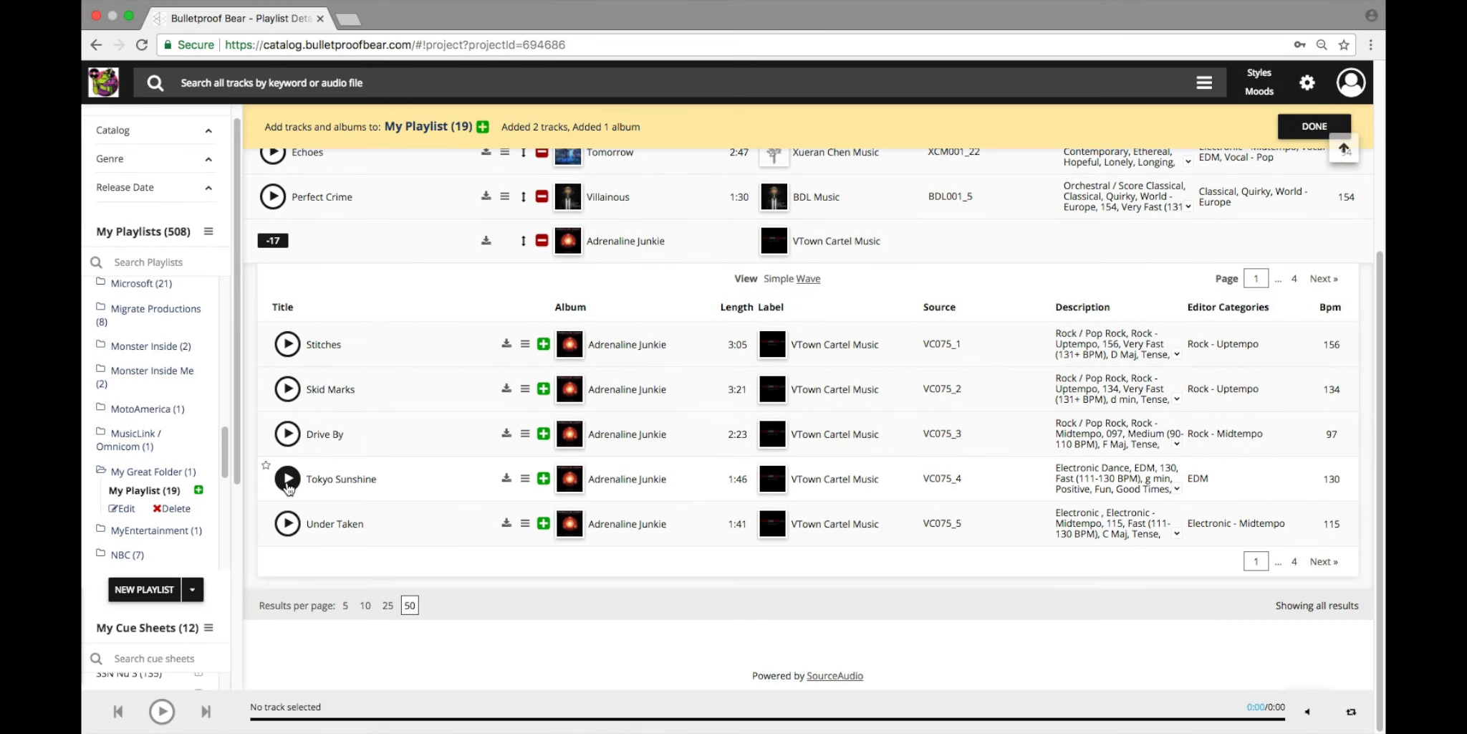
{"action": "scroll", "coordinate": [295, 486], "scroll_direction": "up", "scroll_amount": 3}
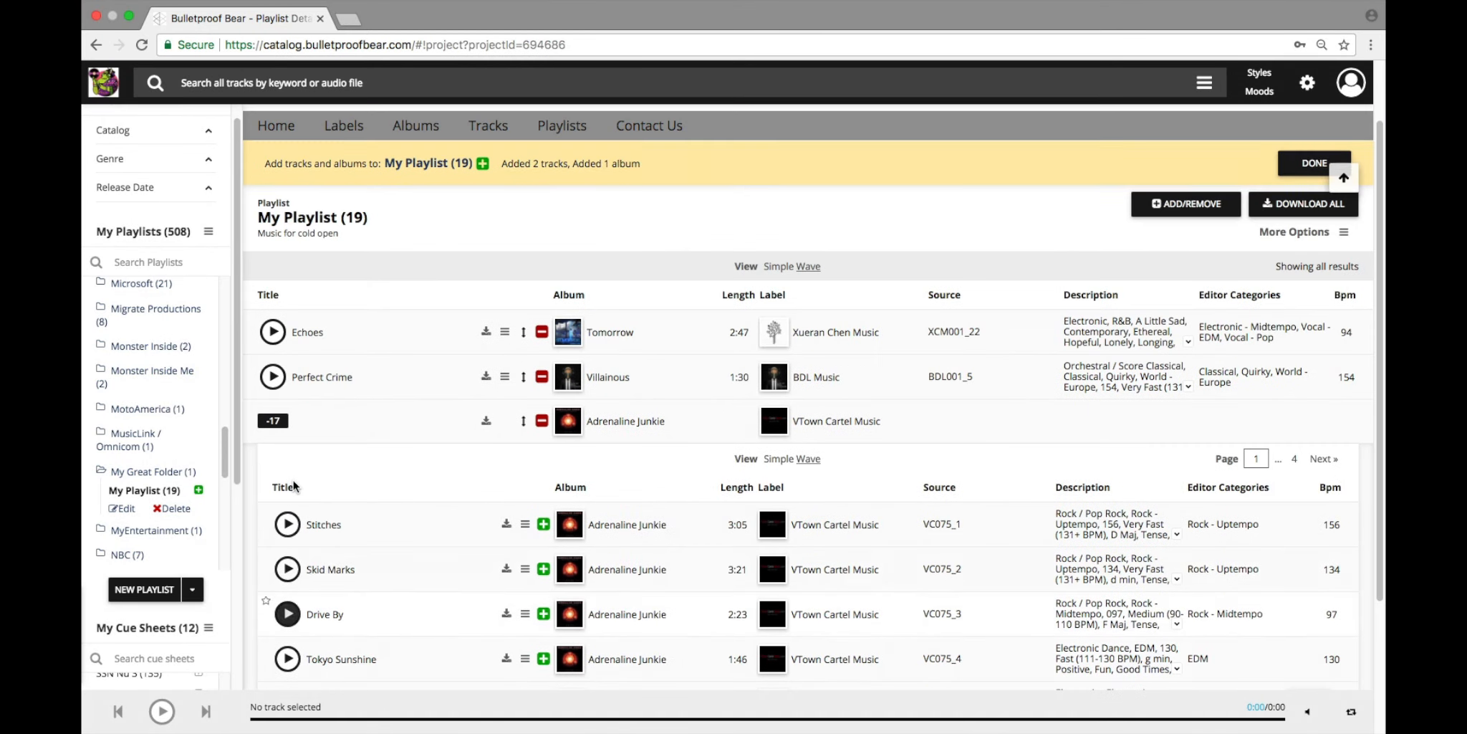
{"action": "left_click", "coordinate": [275, 424]}
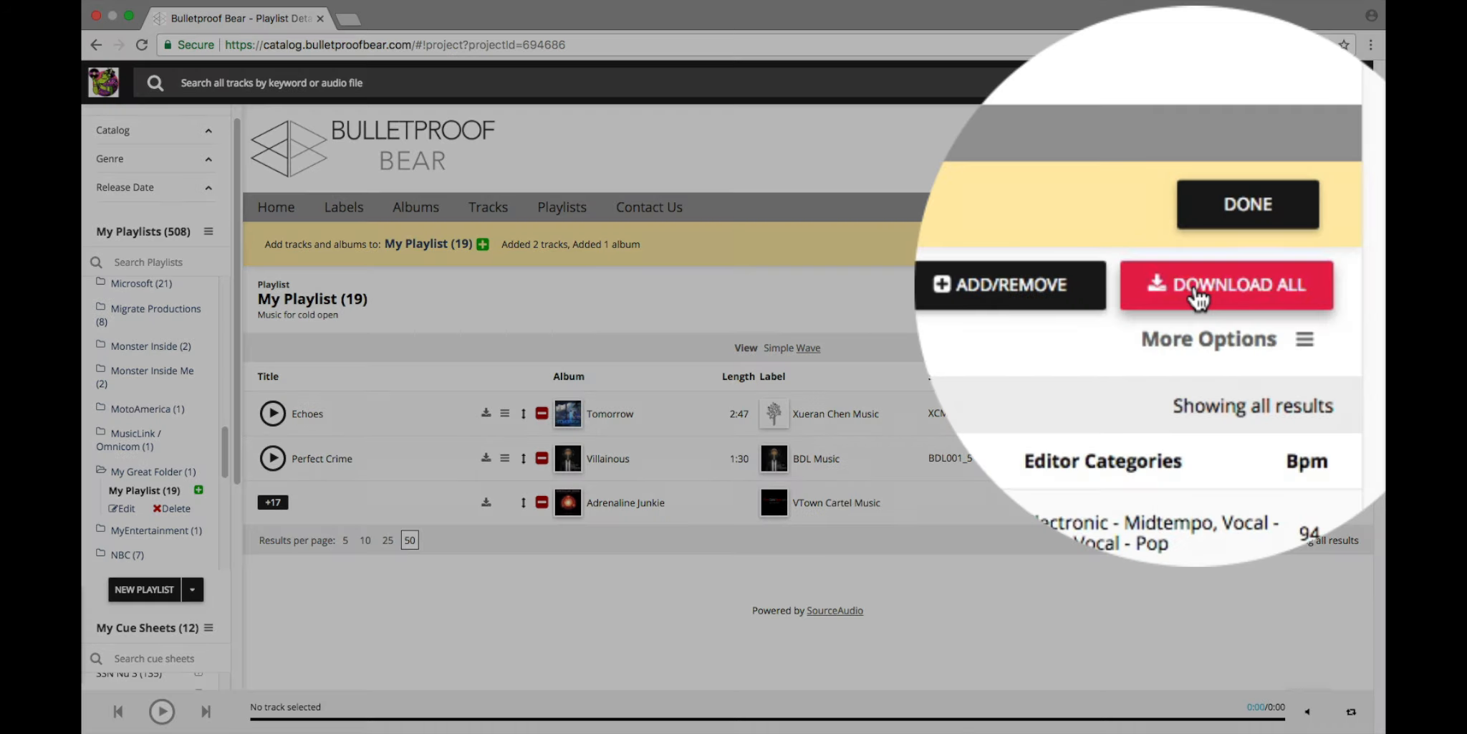
{"action": "left_click", "coordinate": [1195, 293]}
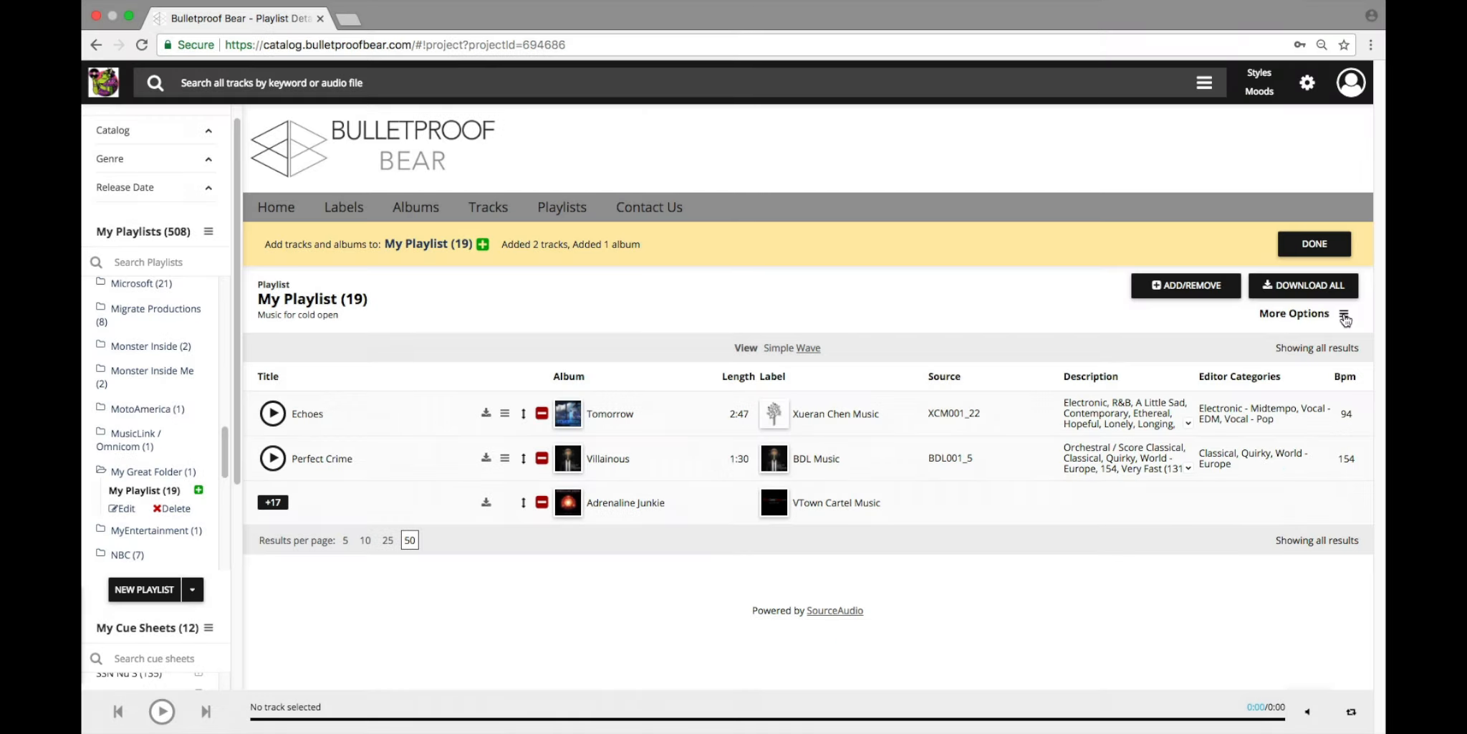
Step: Start emailing a link to My Playlist and fill in the recipient's e-mail address, keeping the default subject
{"action": "left_click", "coordinate": [1345, 315]}
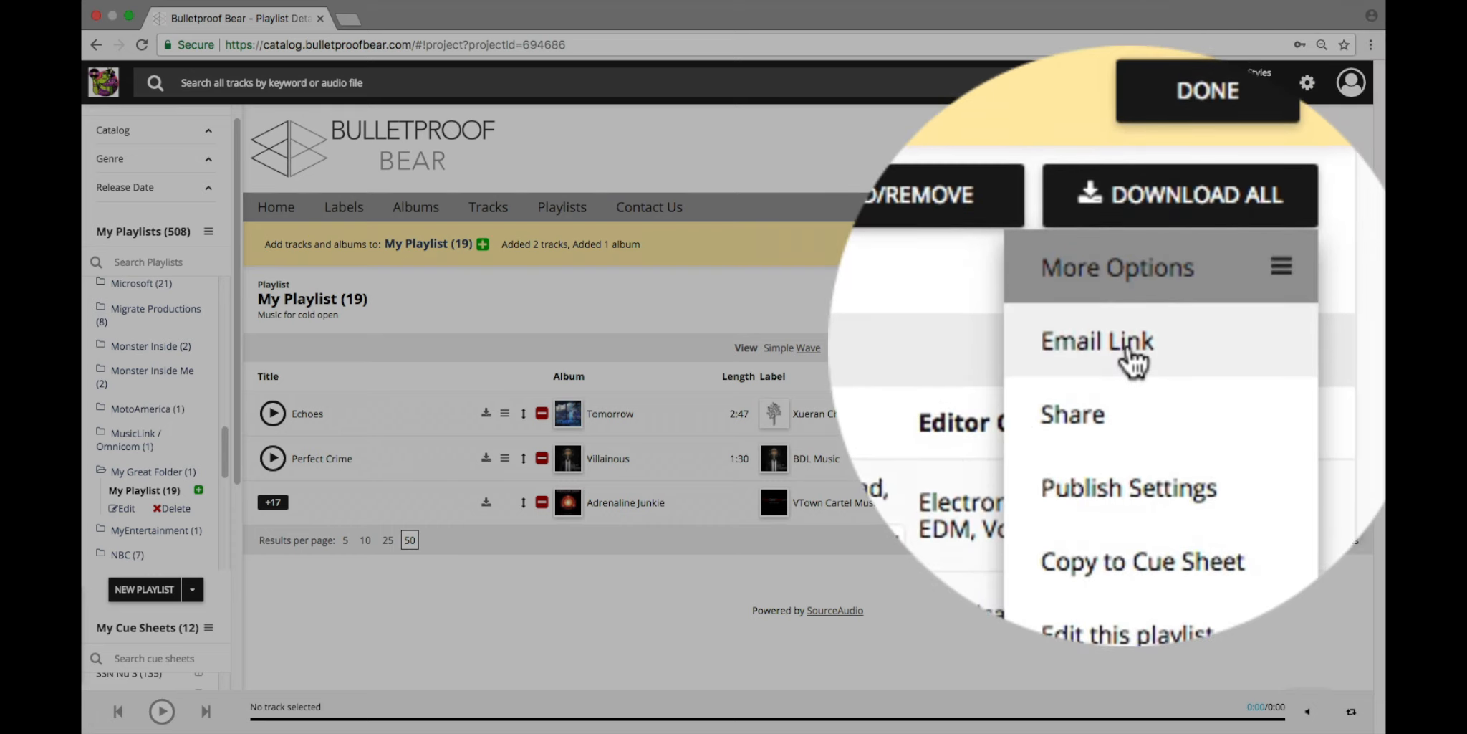
{"action": "left_click", "coordinate": [1131, 351]}
{"action": "left_click", "coordinate": [713, 172]}
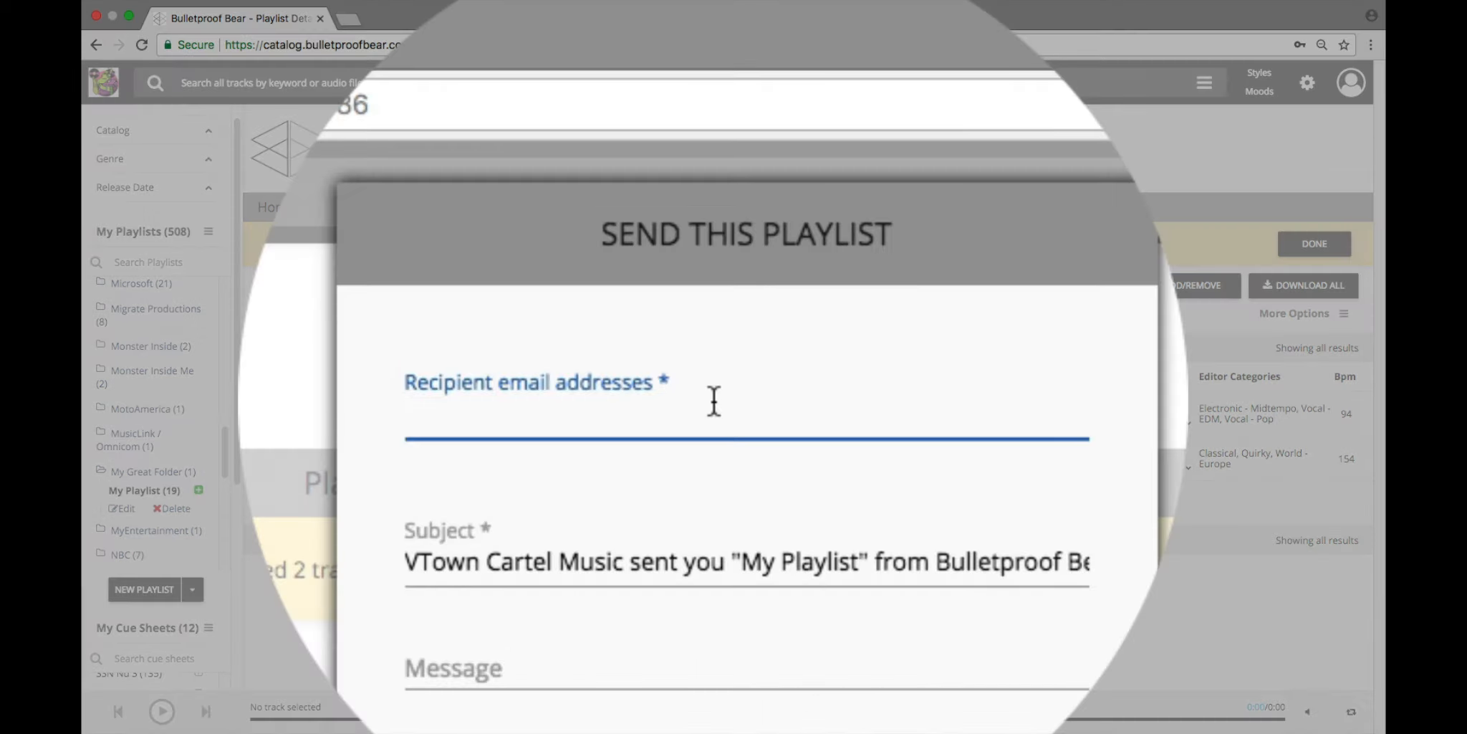
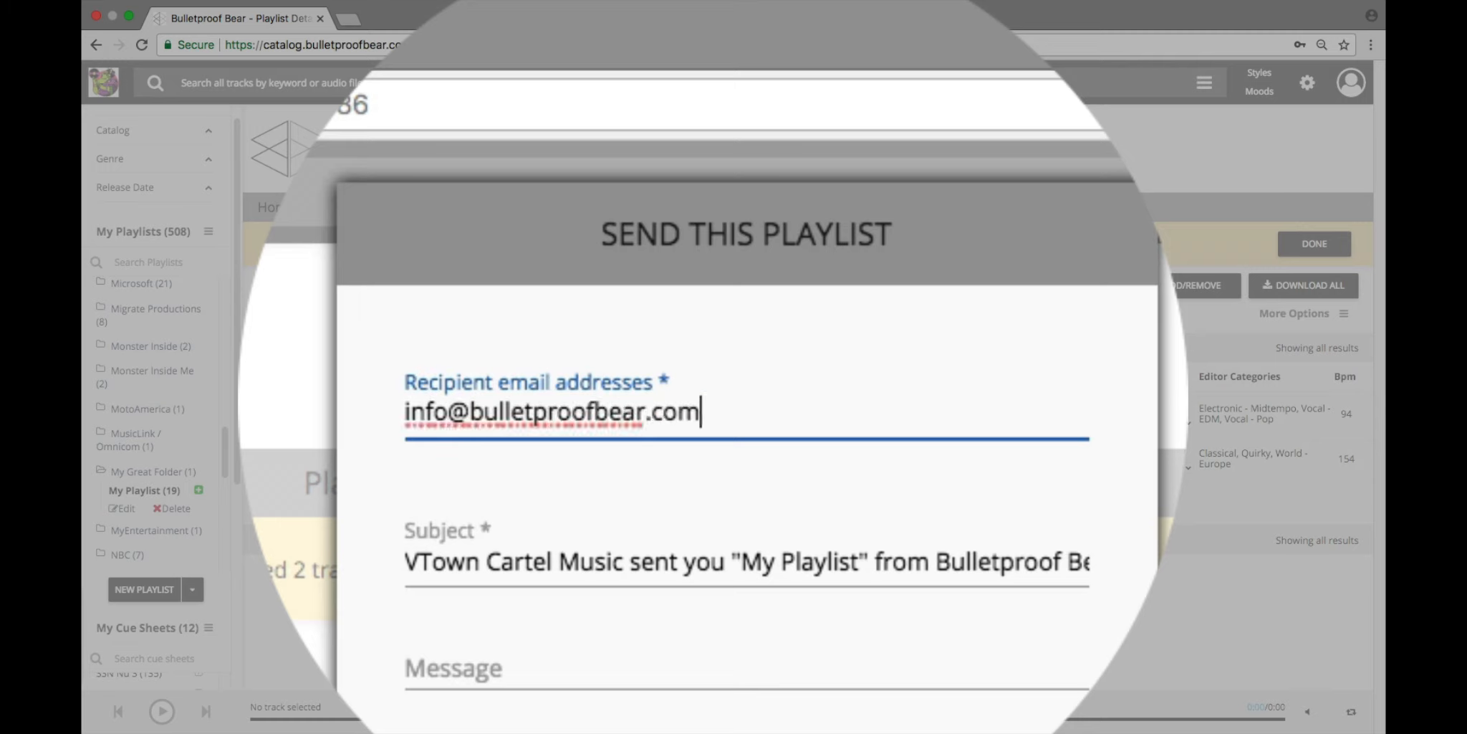
{"action": "key", "text": "Tab"}
{"action": "key", "text": "Tab"}
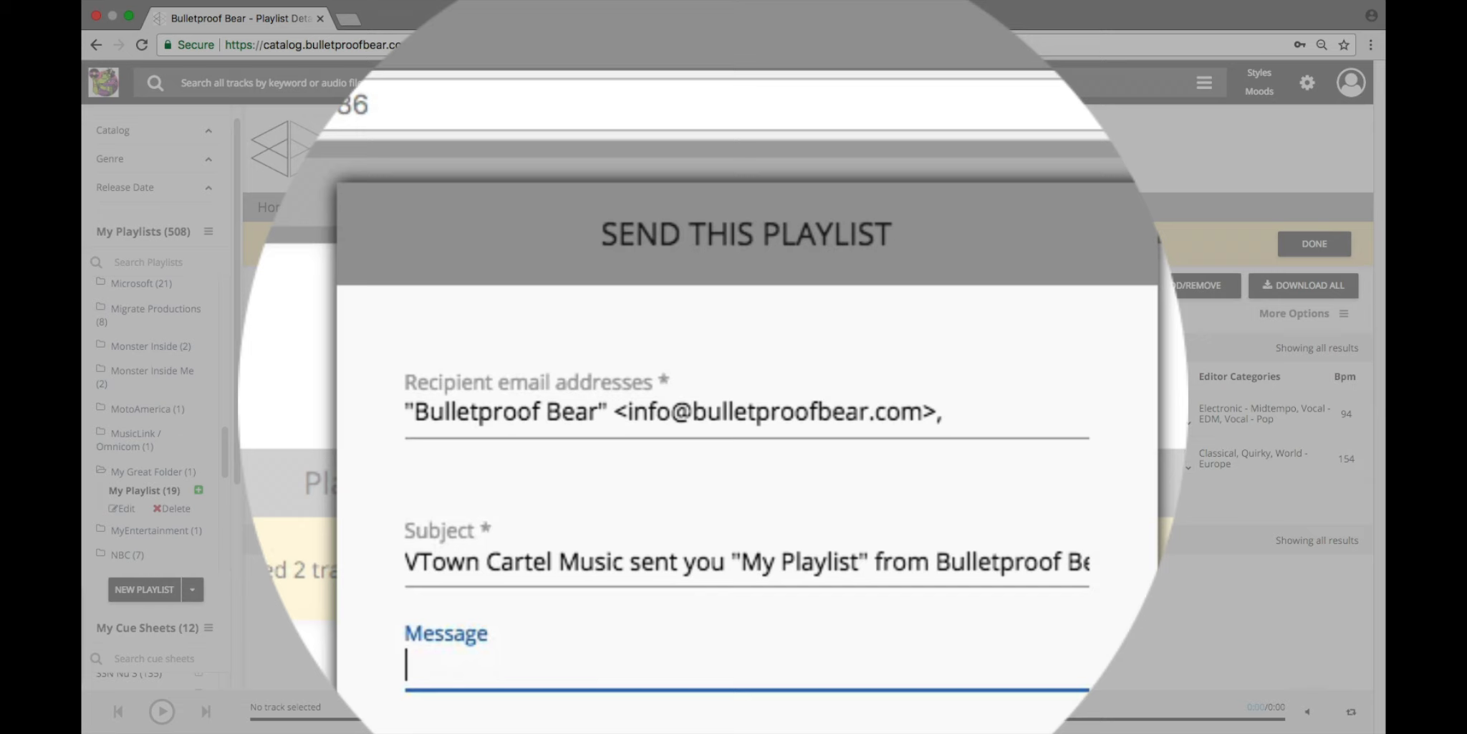
Step: Add the message "This is the music for the cold open. Check it out!" to the playlist e-mail and send it
{"action": "type", "text": "This is t"}
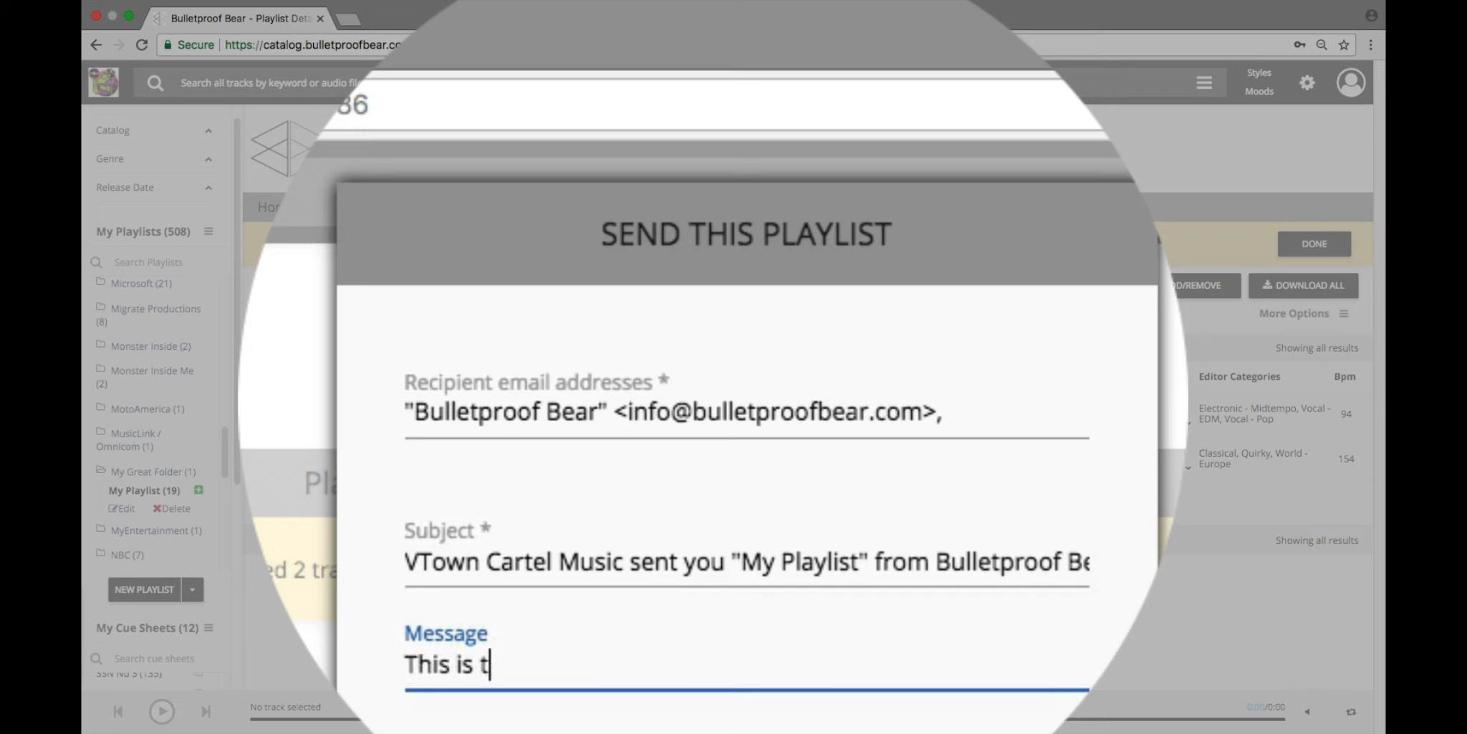
{"action": "type", "text": "he music for the co"}
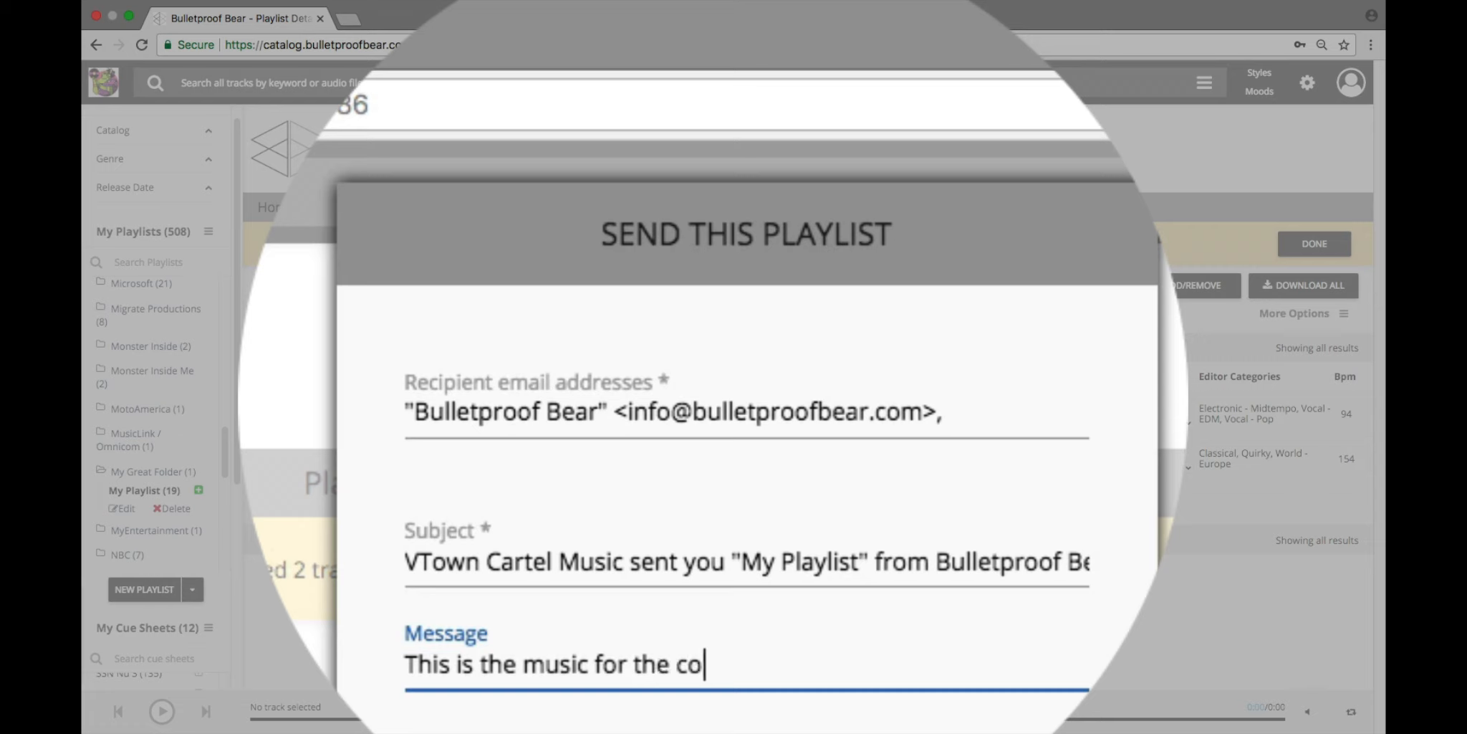
{"action": "type", "text": "ld open.  Check it"}
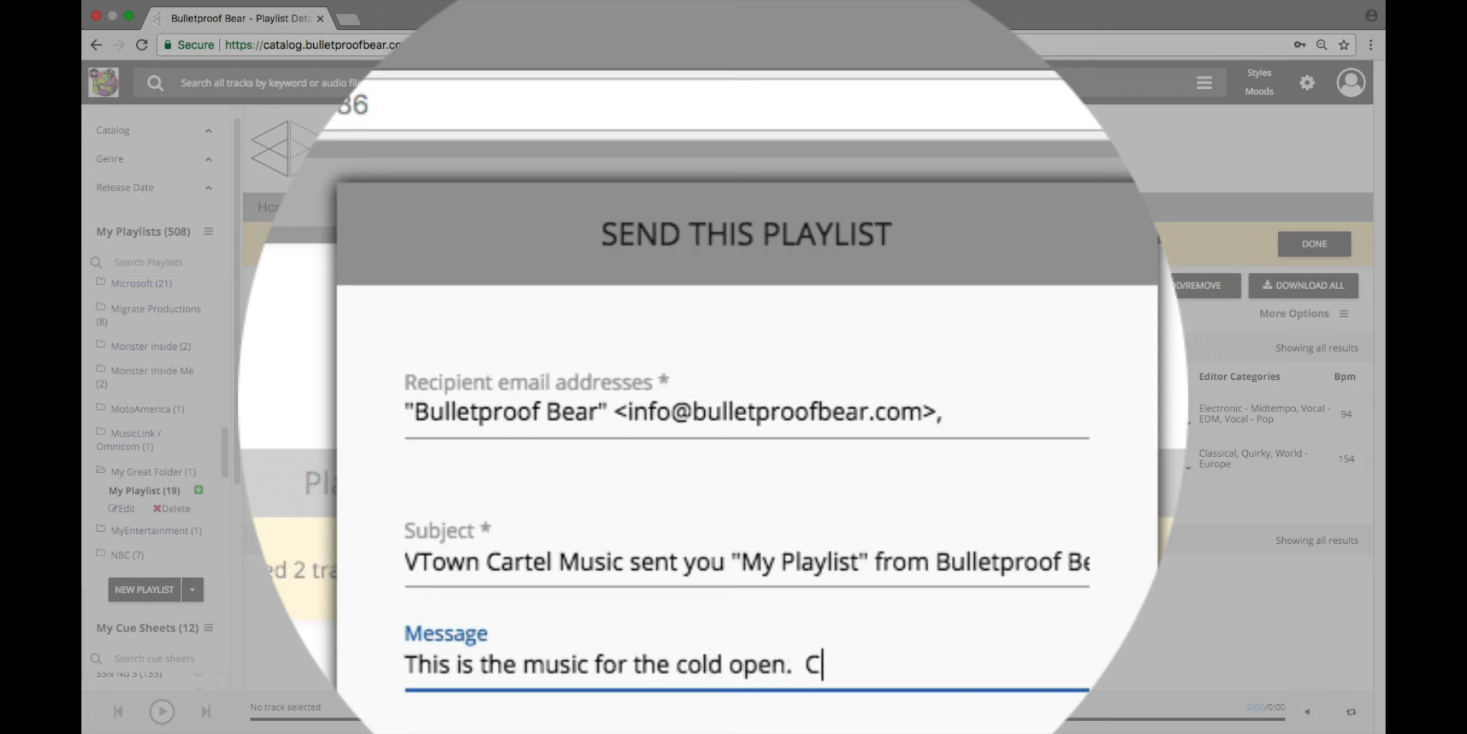
{"action": "type", "text": " out!"}
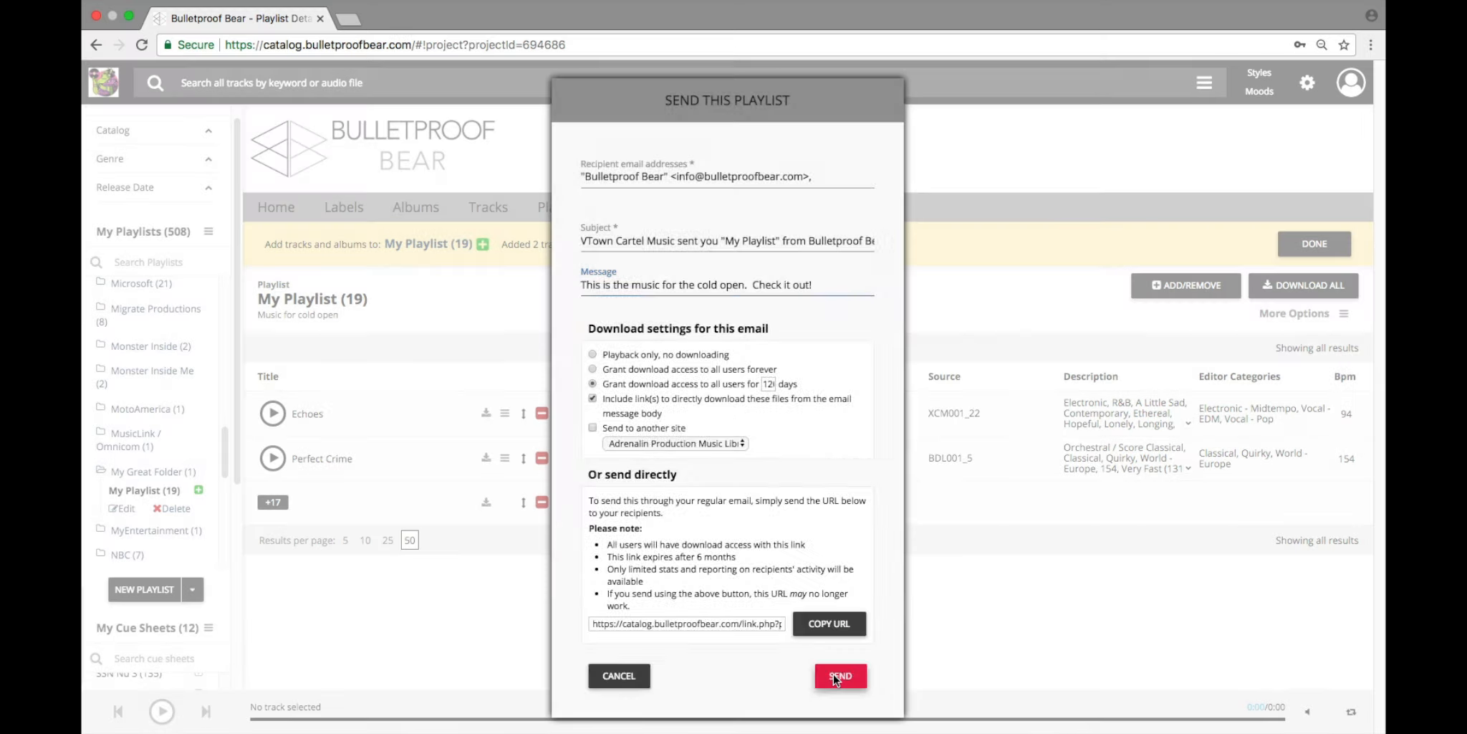
{"action": "left_click", "coordinate": [833, 674]}
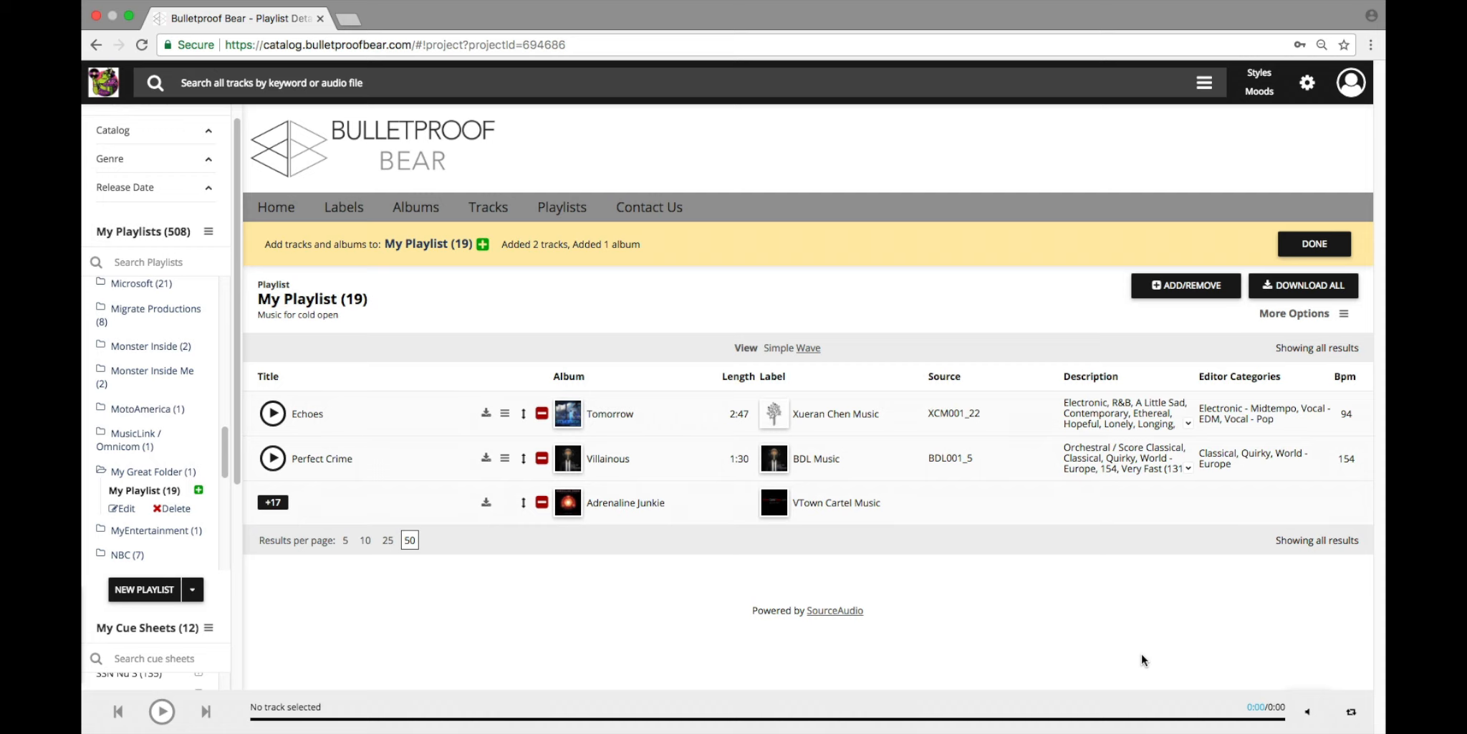
Step: Find the track ARMED AND DANGEROUS from Military Games Vol 2 in the full track list and start emailing it
{"action": "left_click", "coordinate": [496, 217]}
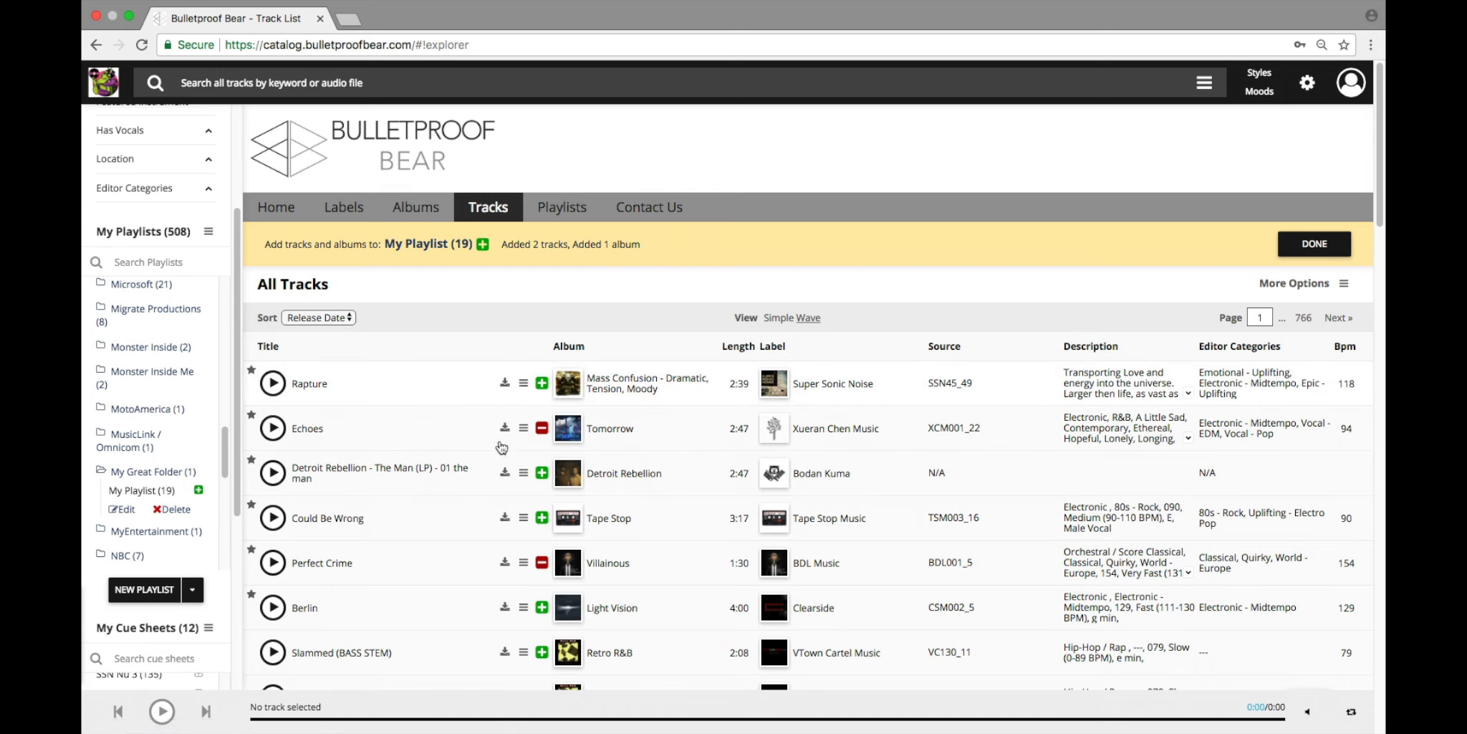
{"action": "scroll", "coordinate": [501, 448], "scroll_direction": "down", "scroll_amount": 10}
{"action": "scroll", "coordinate": [335, 465], "scroll_direction": "down", "scroll_amount": 1}
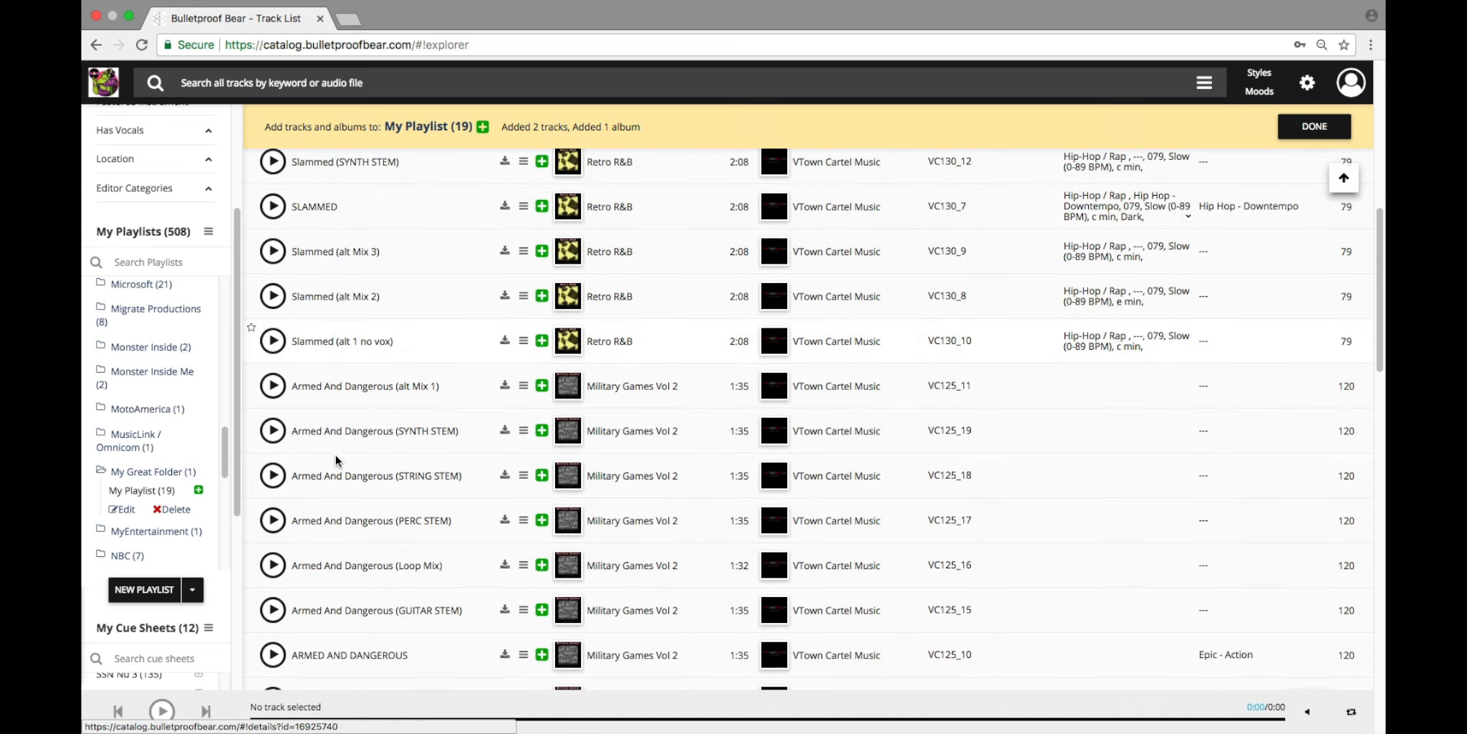
{"action": "scroll", "coordinate": [336, 460], "scroll_direction": "down", "scroll_amount": 1}
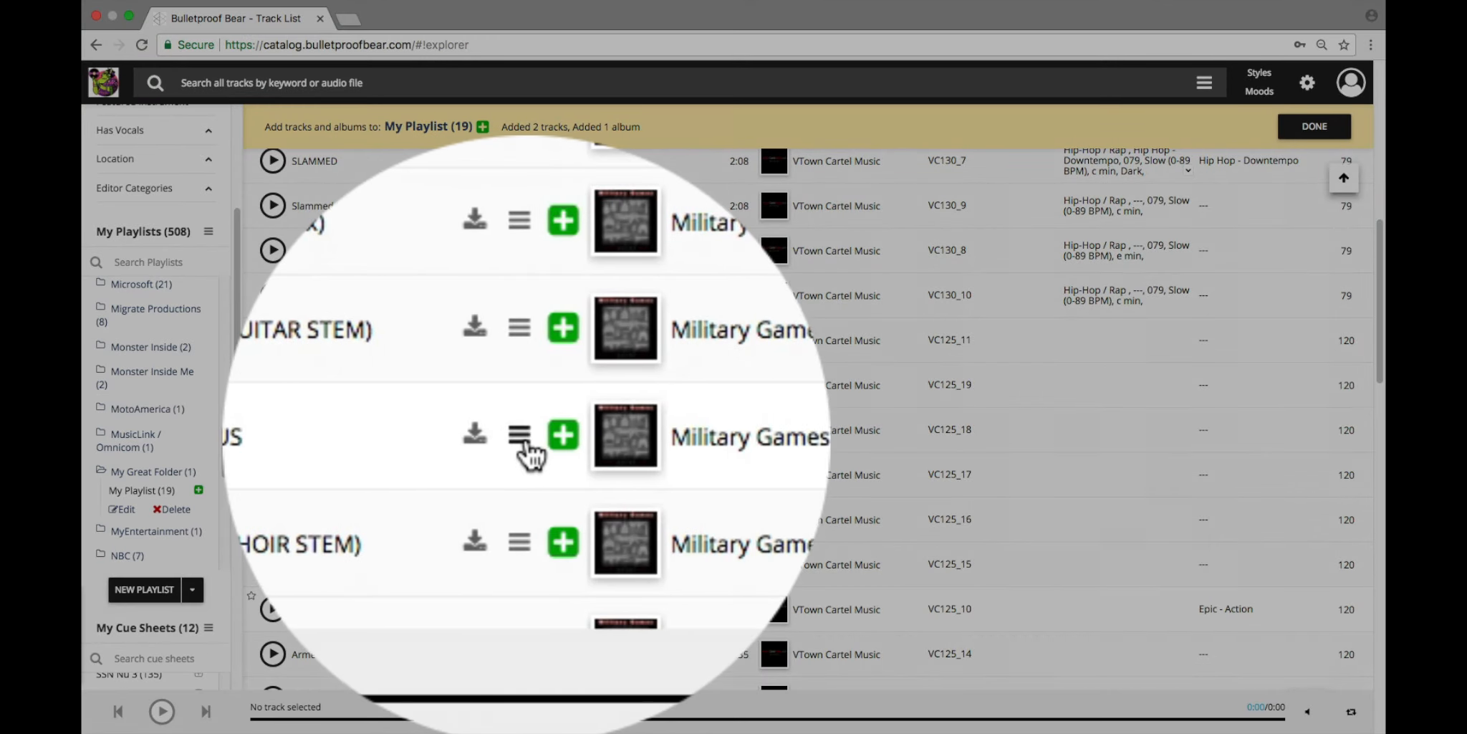
{"action": "left_click", "coordinate": [526, 440]}
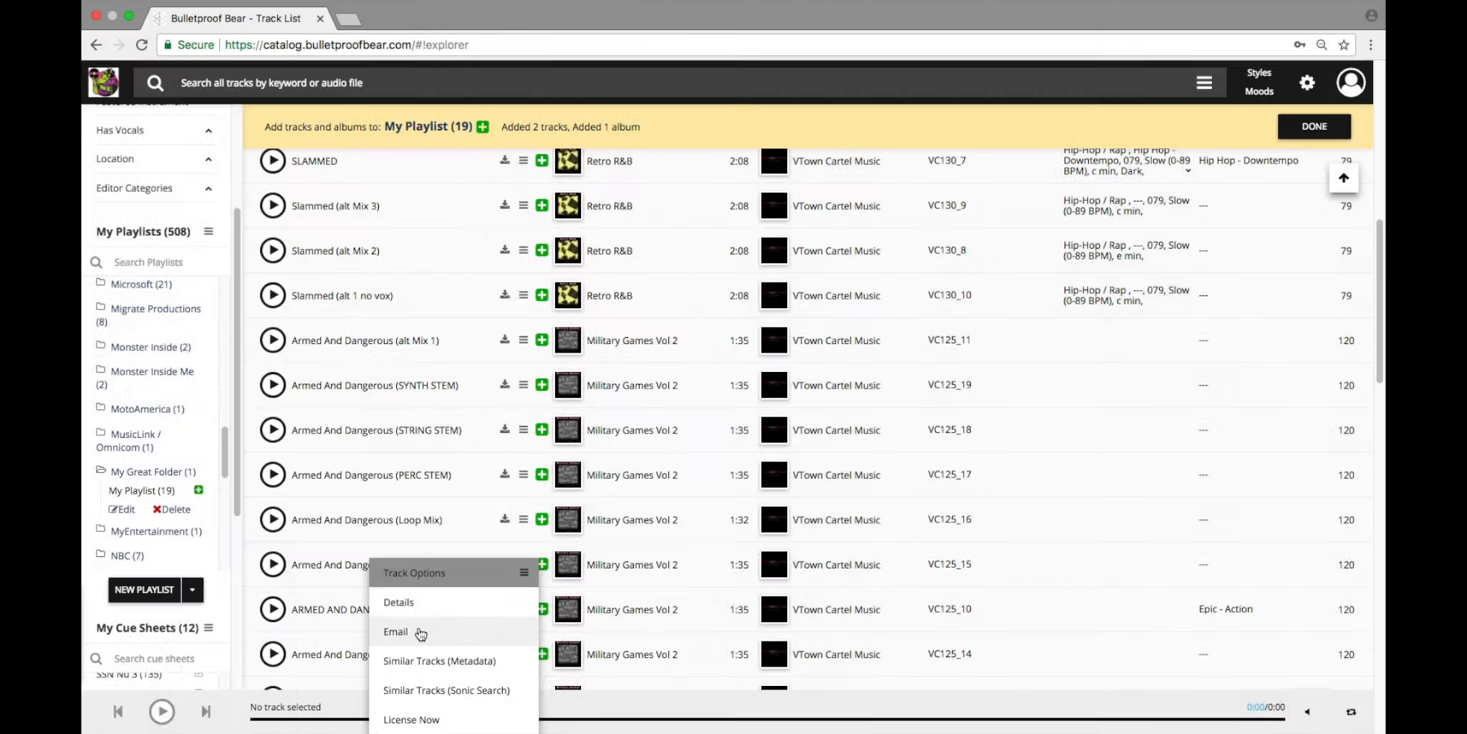
{"action": "left_click", "coordinate": [419, 632]}
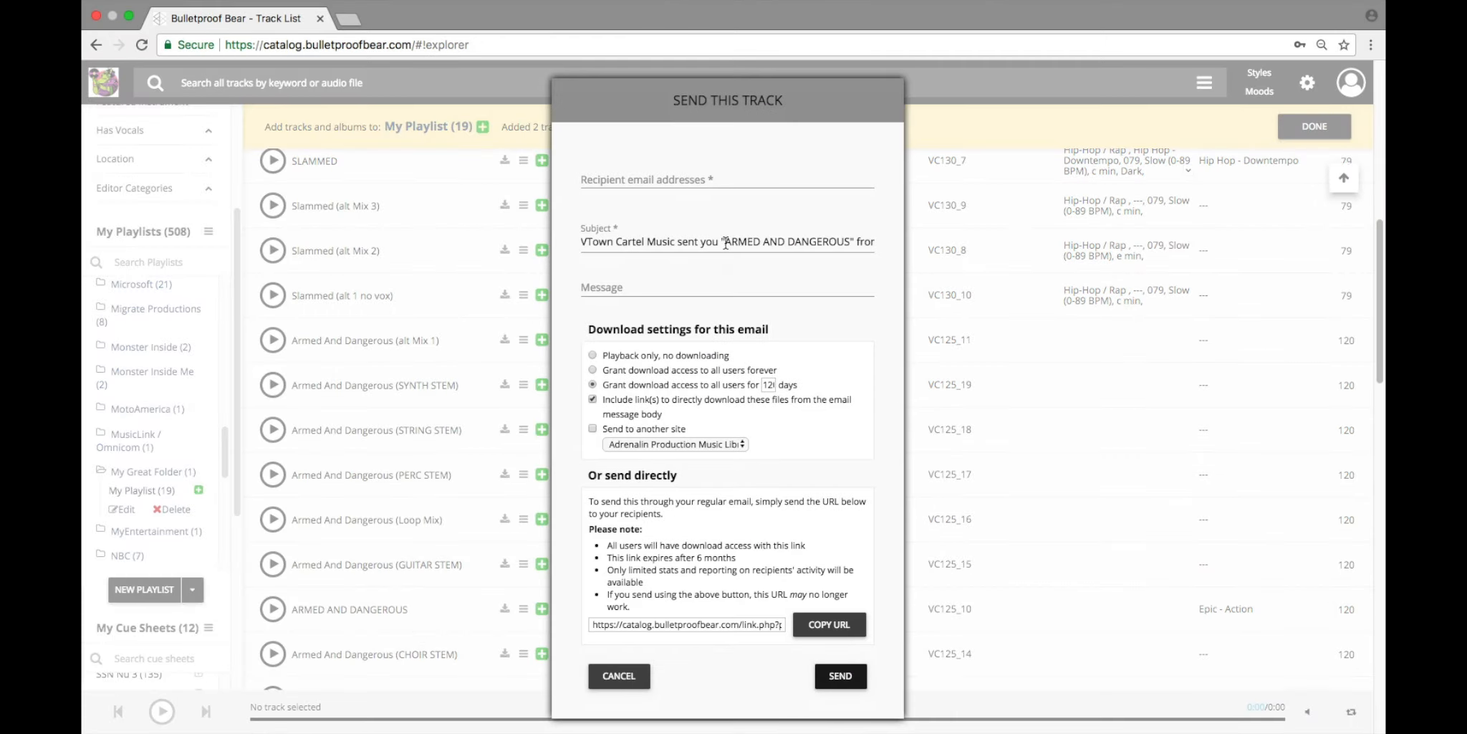
Step: Fill in the recipient's e-mail address for the track e-mail
{"action": "mouse_move", "coordinate": [725, 242]}
{"action": "left_mouse_down"}
{"action": "mouse_move", "coordinate": [880, 238]}
{"action": "mouse_move", "coordinate": [584, 242]}
{"action": "mouse_move", "coordinate": [741, 242]}
{"action": "left_mouse_up"}
{"action": "left_click", "coordinate": [660, 344]}
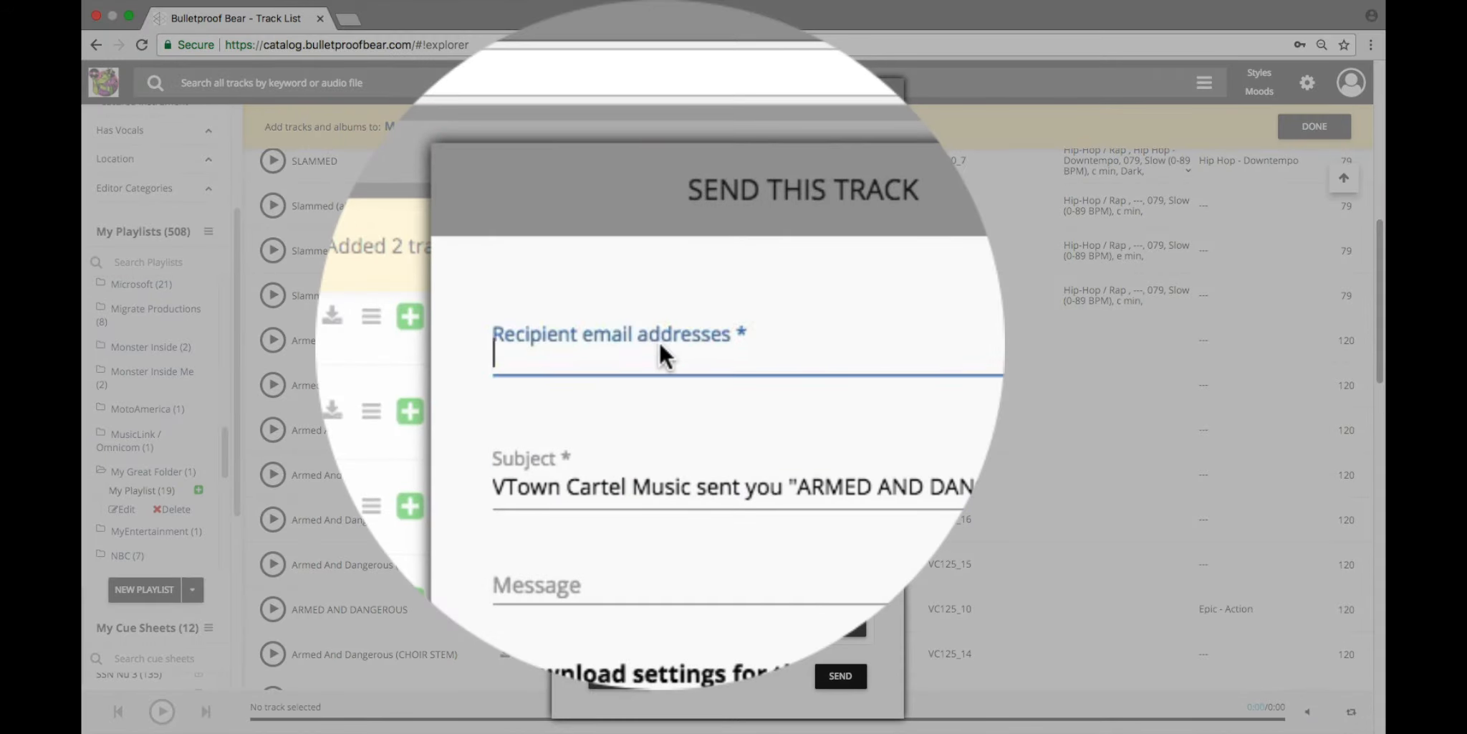
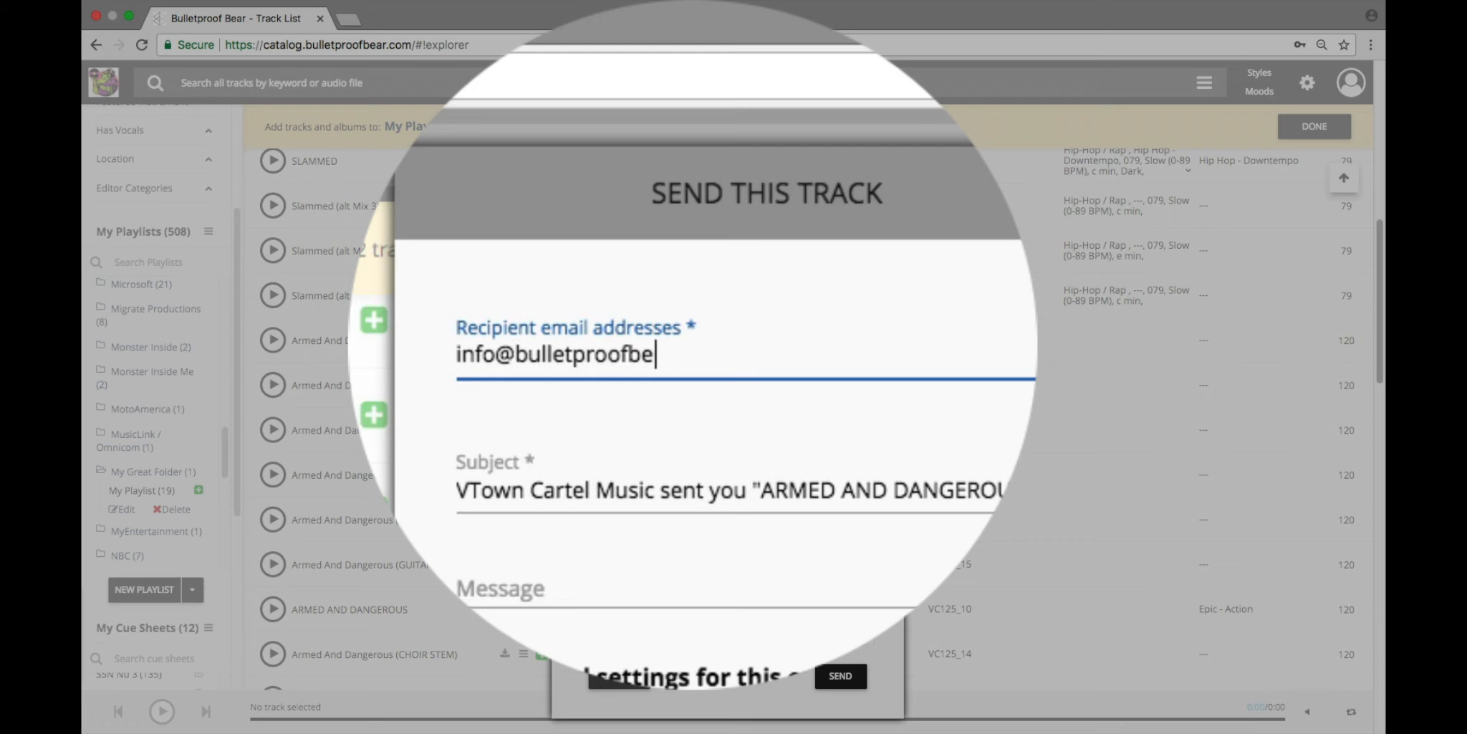
Step: Write the message "Hi, here's the track "Armed and Dangerous"." for the track e-mail and send it
{"action": "left_click", "coordinate": [633, 286]}
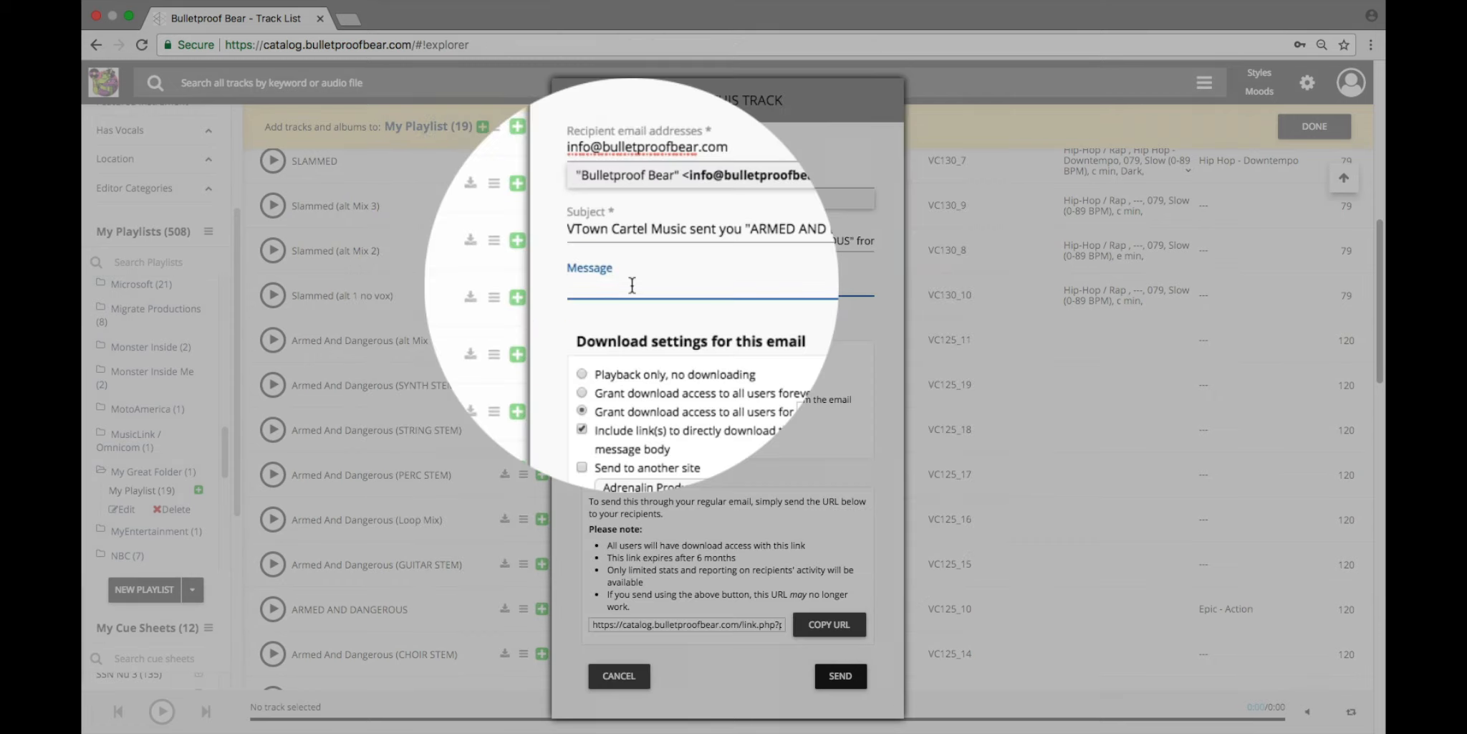
{"action": "type", "text": "Hi, here's the track \"Arme"}
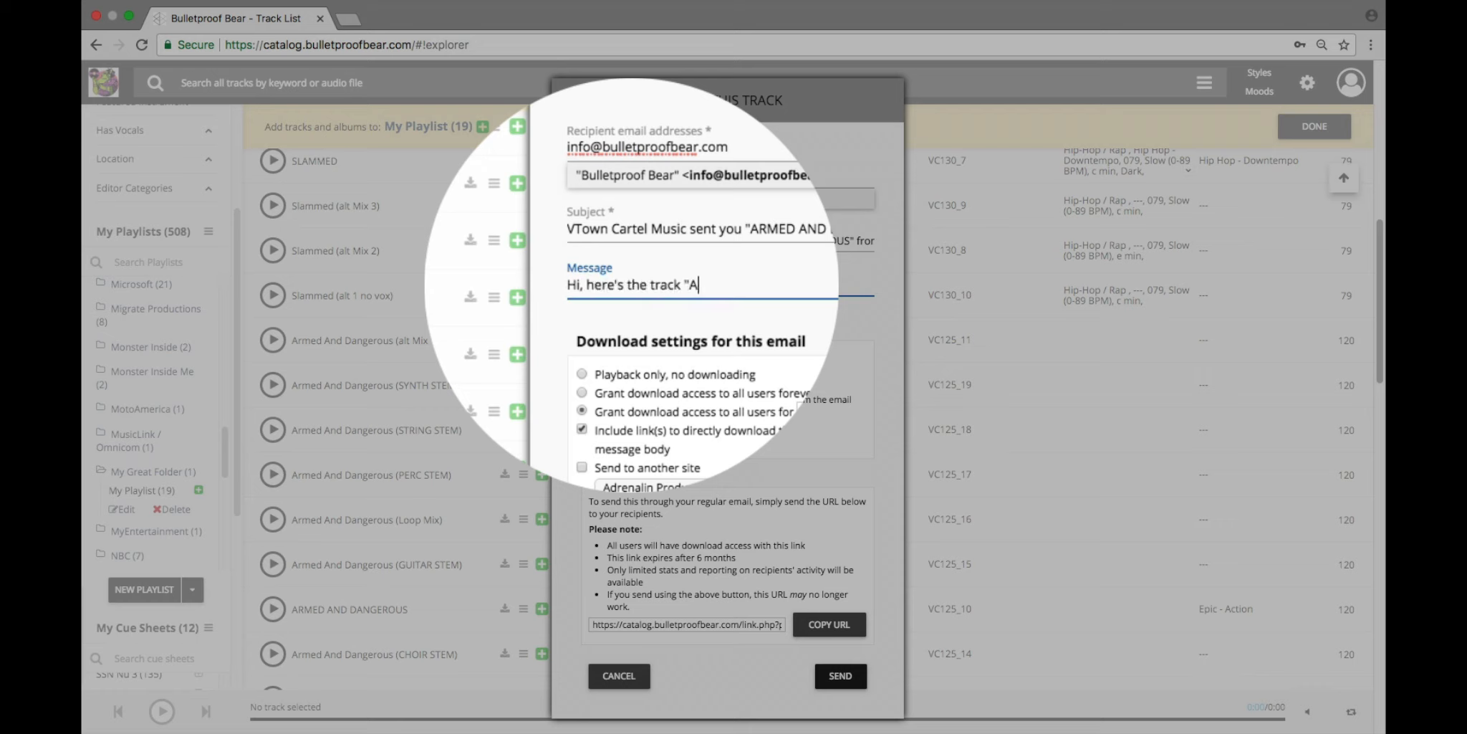
{"action": "key", "text": "BackSpace"}
{"action": "key", "text": "BackSpace"}
{"action": "type", "text": "med and Dangerous\"."}
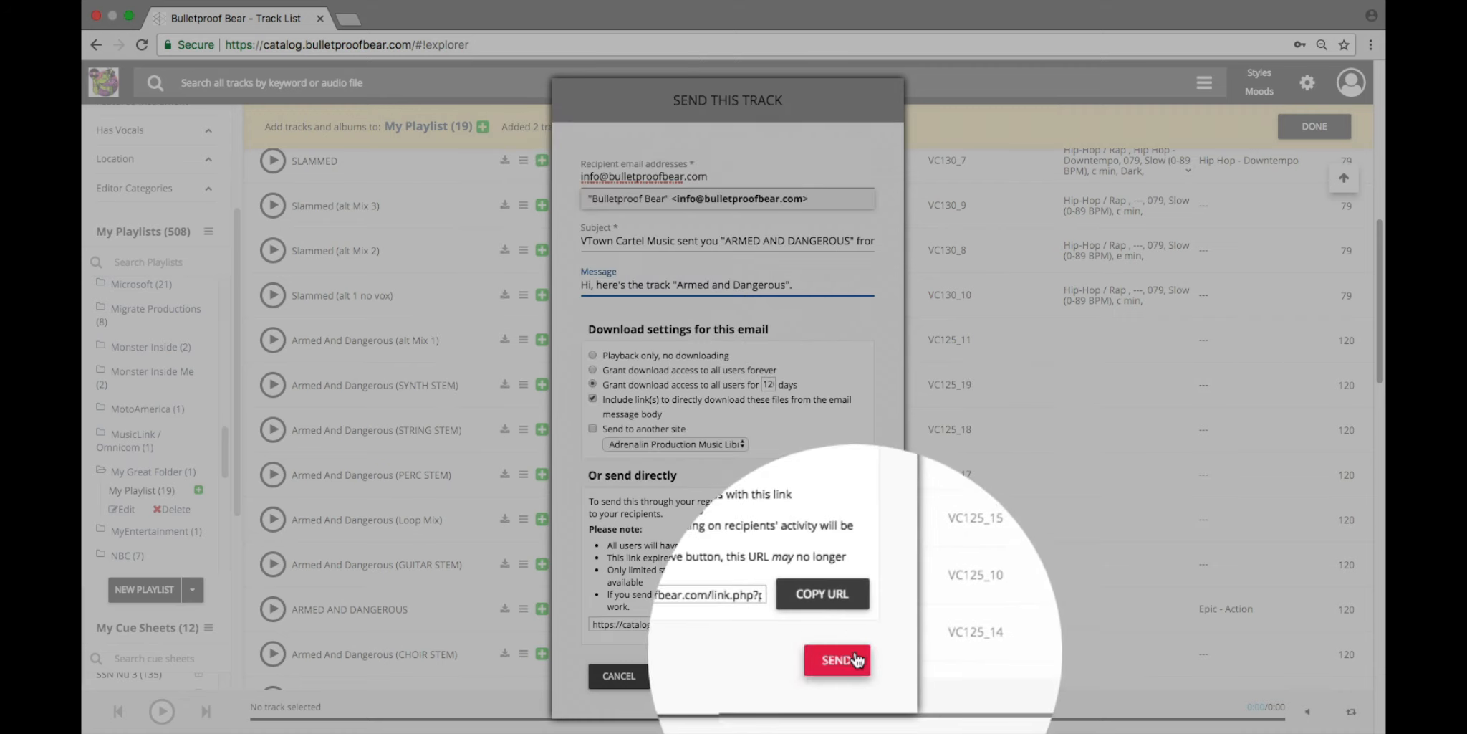
{"action": "left_click", "coordinate": [851, 669]}
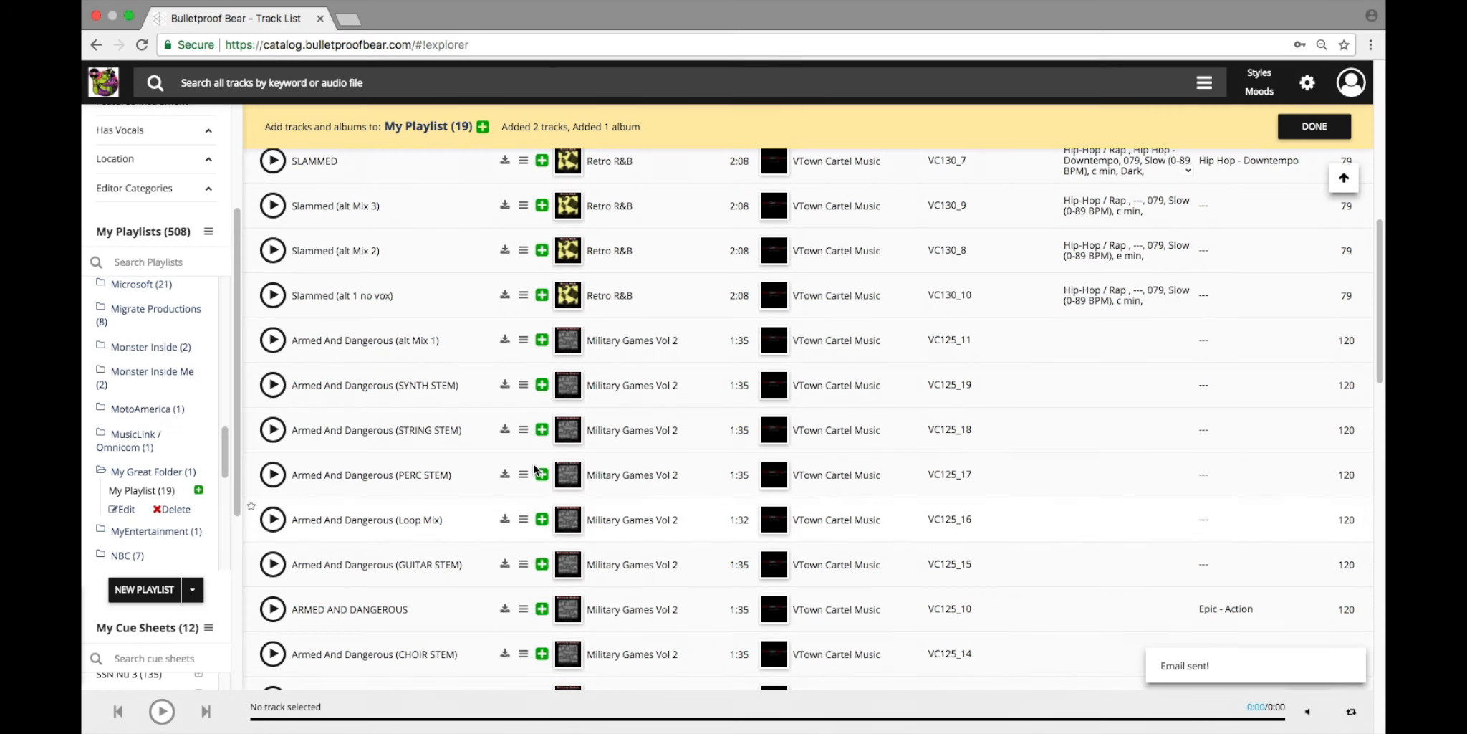
Step: Examine the send form for the album Drama Increasing in the album list and close it without sending
{"action": "scroll", "coordinate": [507, 452], "scroll_direction": "up", "scroll_amount": 10}
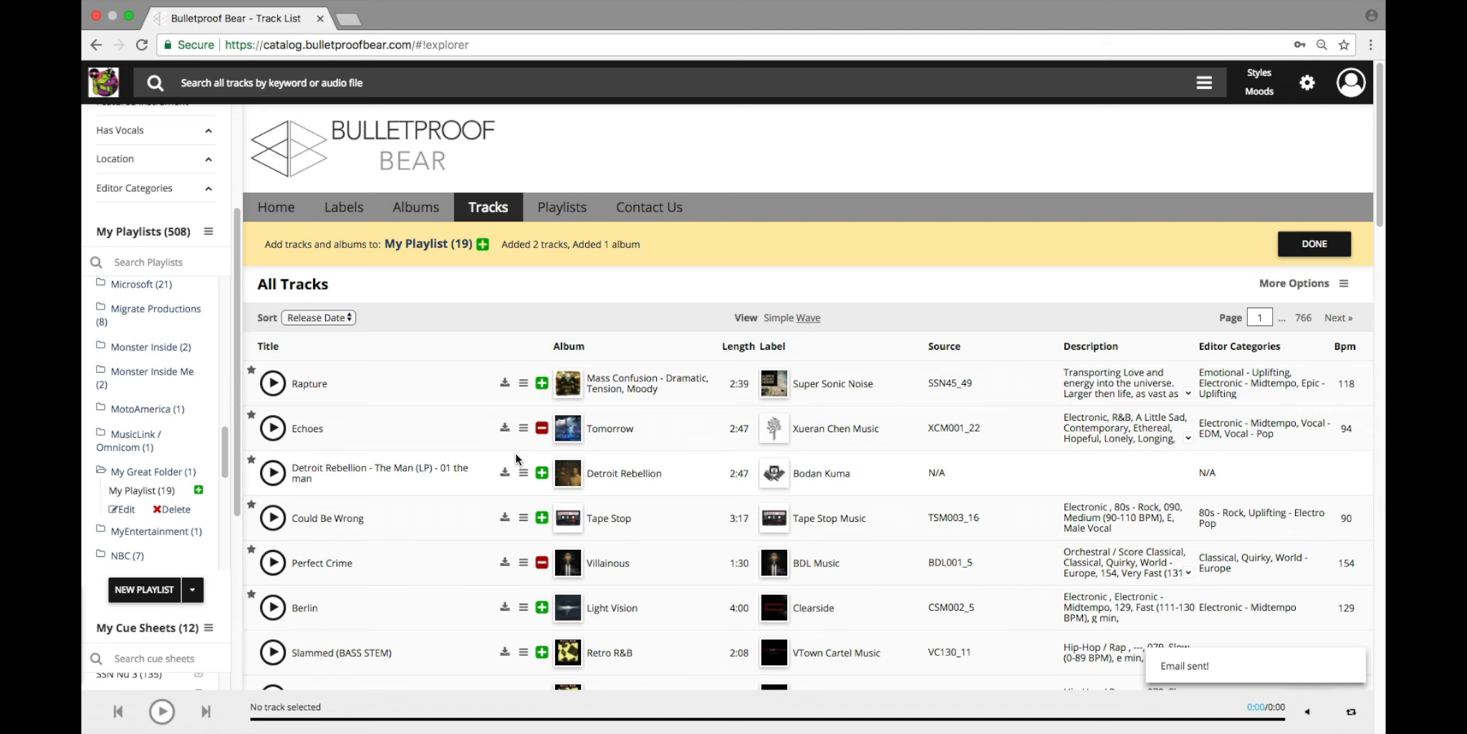
{"action": "left_click", "coordinate": [421, 213]}
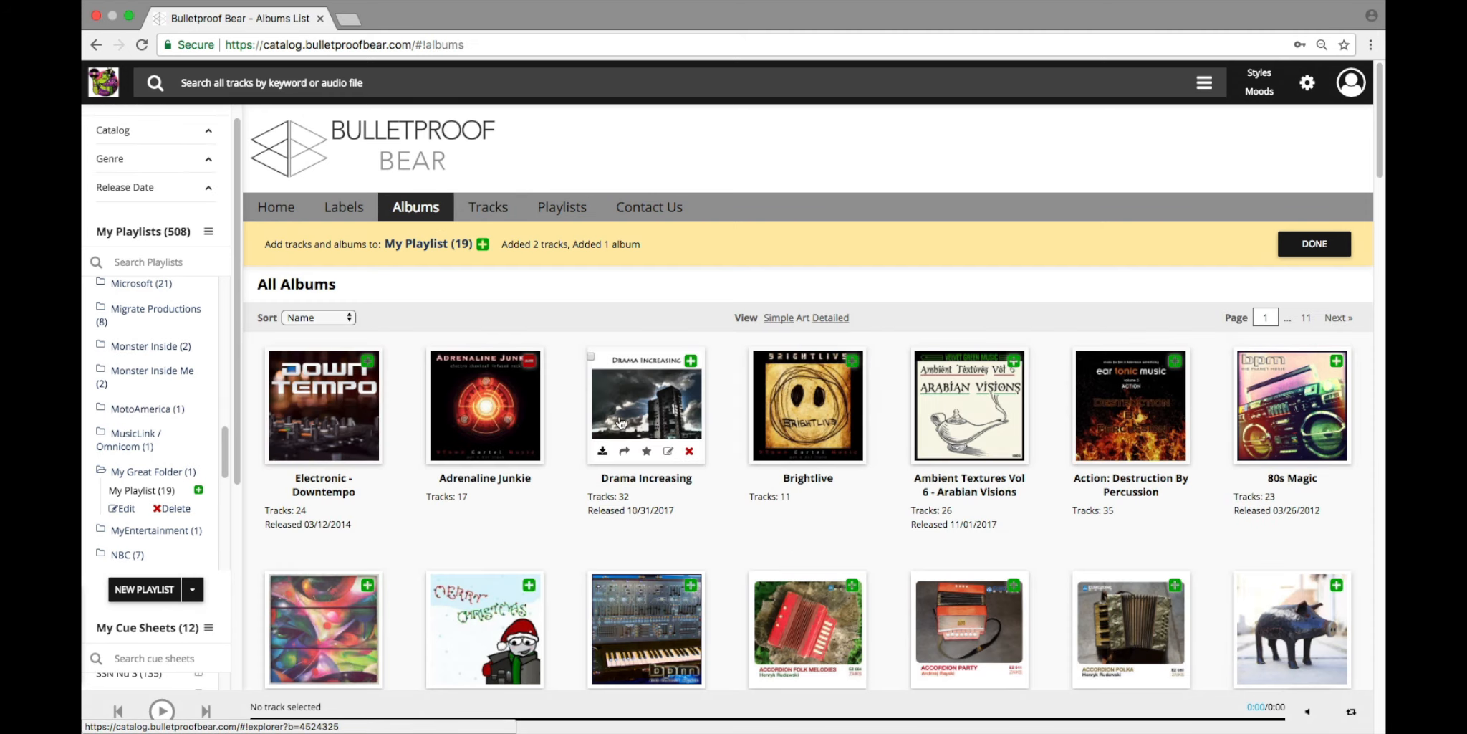
{"action": "mouse_move", "coordinate": [636, 418]}
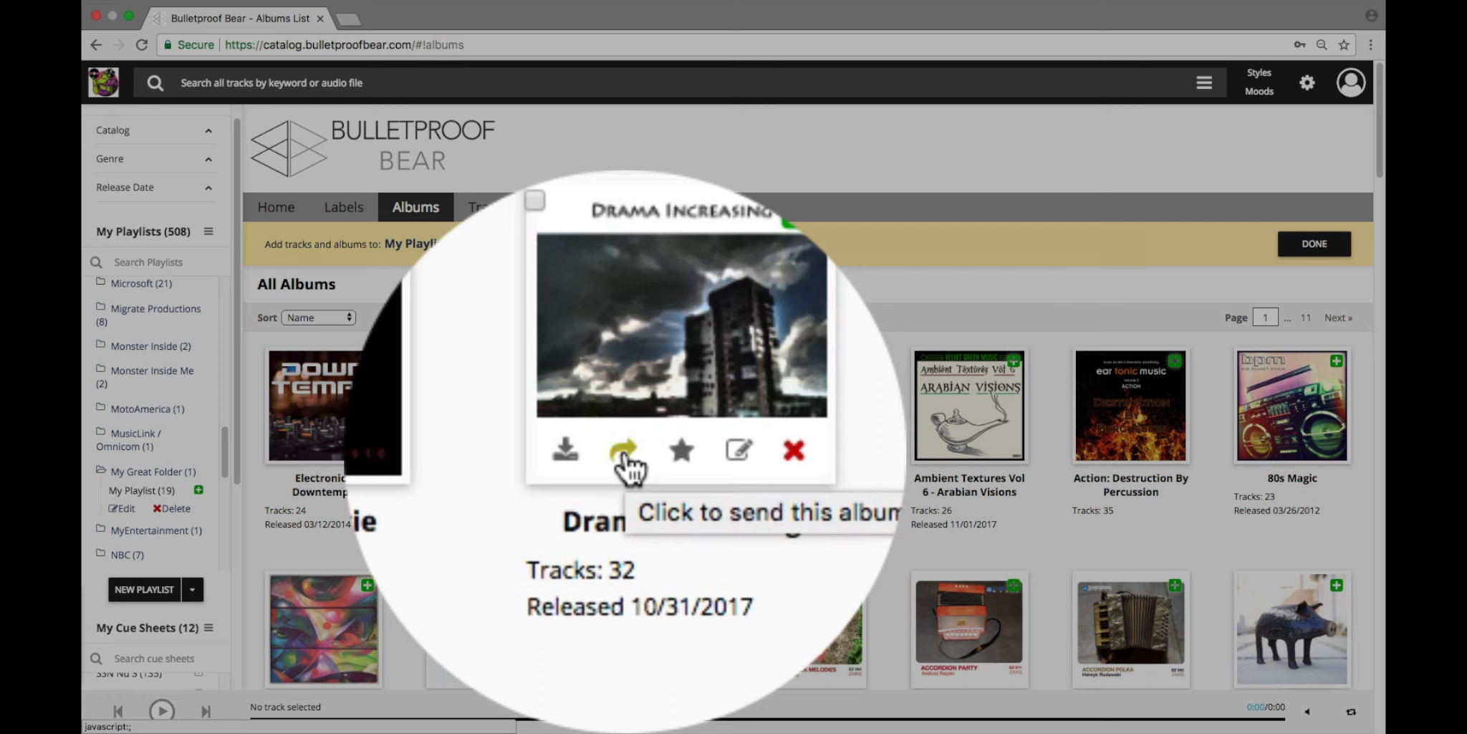
{"action": "left_click", "coordinate": [625, 452]}
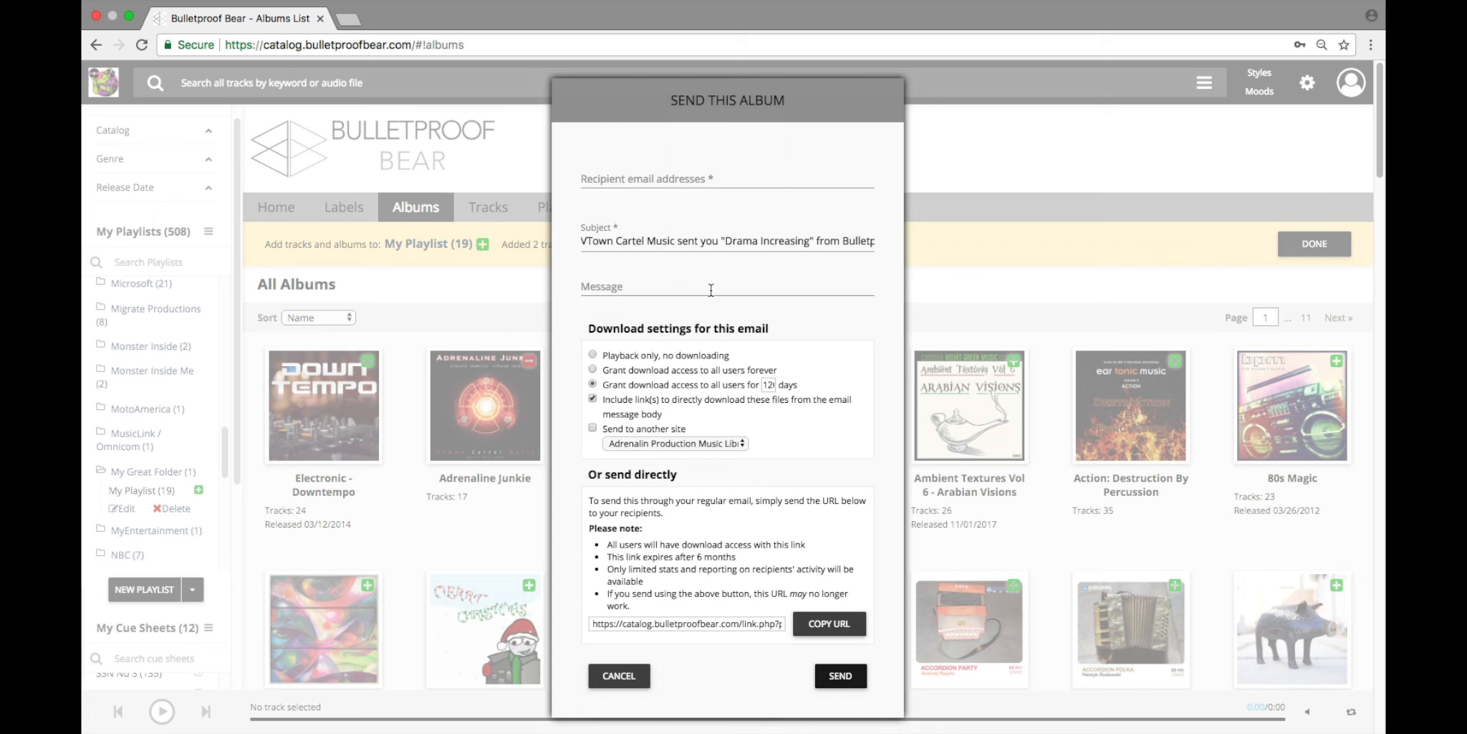
{"action": "left_click", "coordinate": [618, 675]}
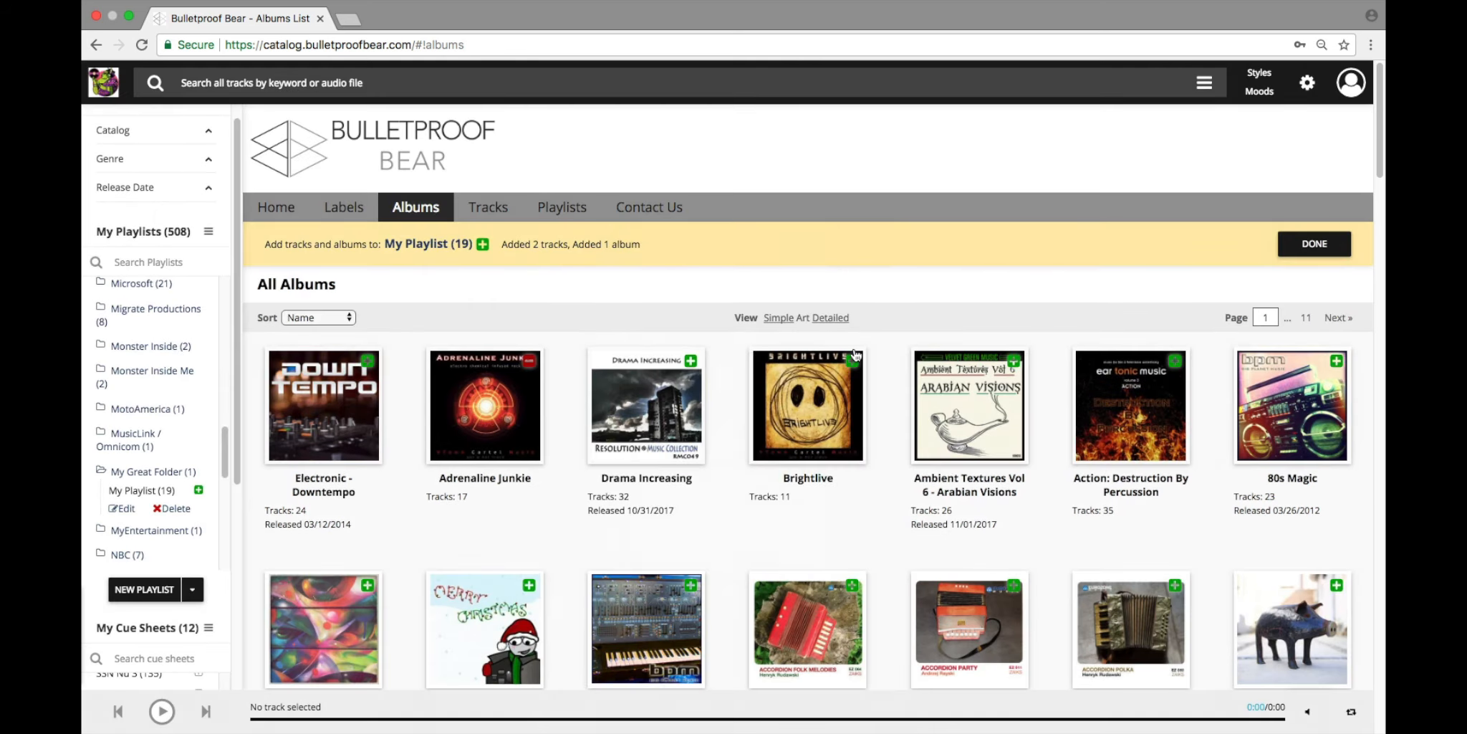
Step: Look at the album sending options in the Simple and Detailed views of the album list
{"action": "left_click", "coordinate": [779, 320]}
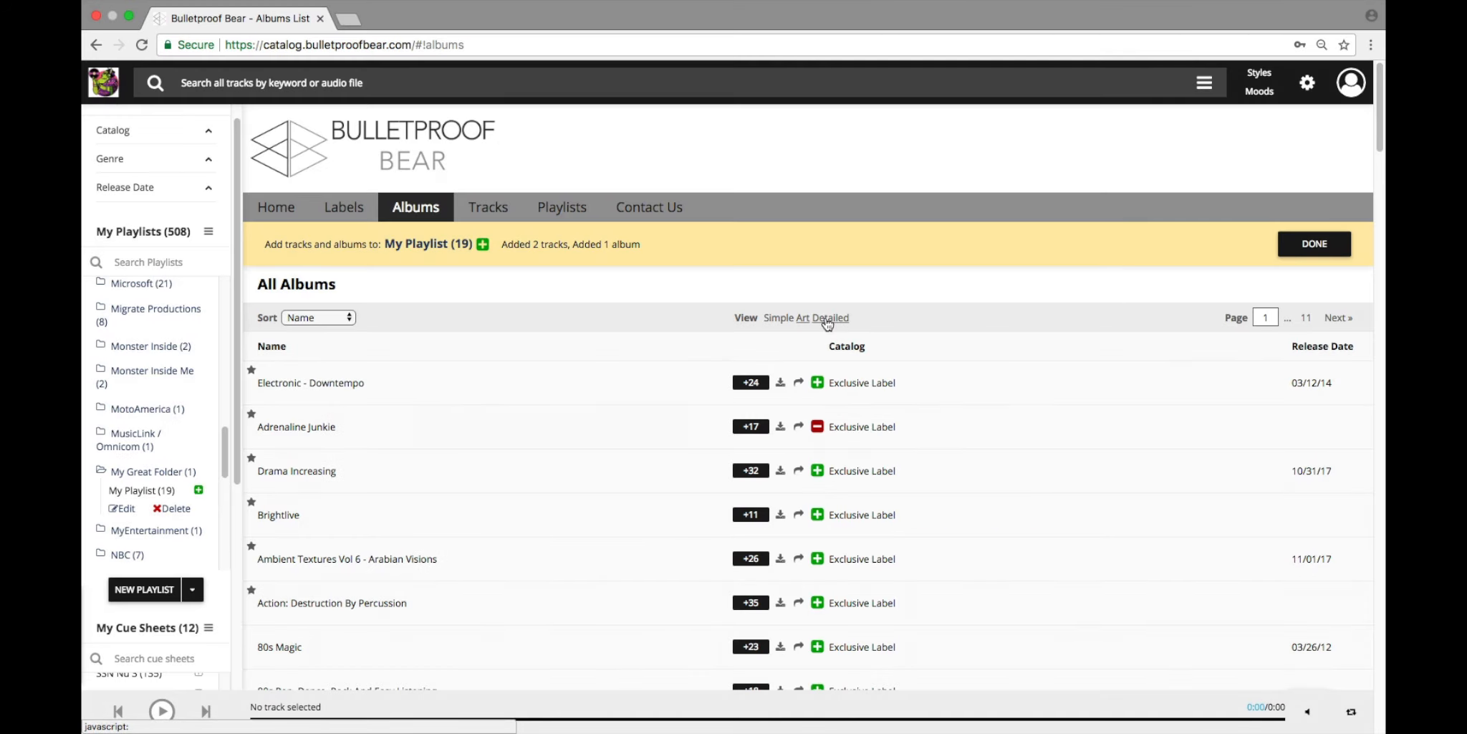
{"action": "left_click", "coordinate": [828, 319]}
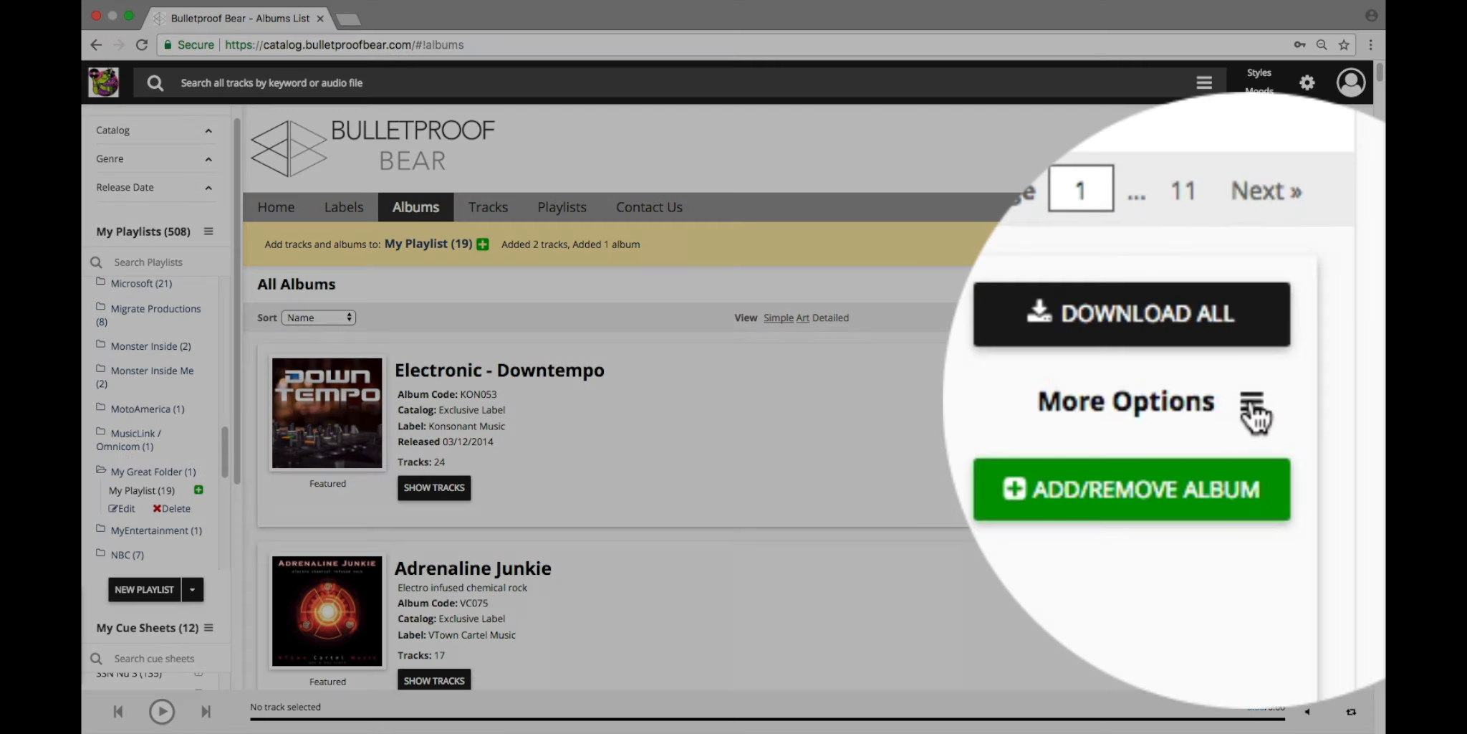
{"action": "left_click", "coordinate": [1252, 408]}
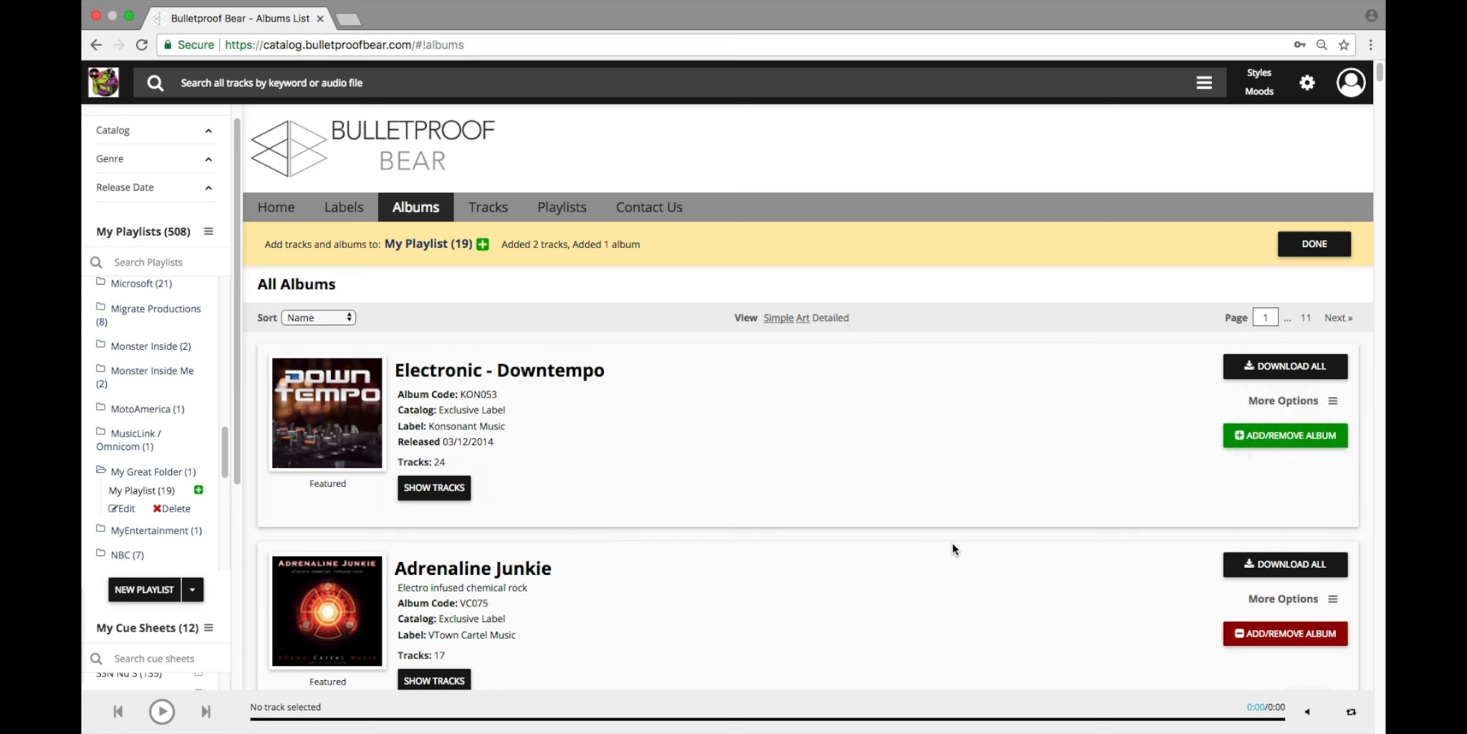
{"action": "left_click", "coordinate": [948, 545]}
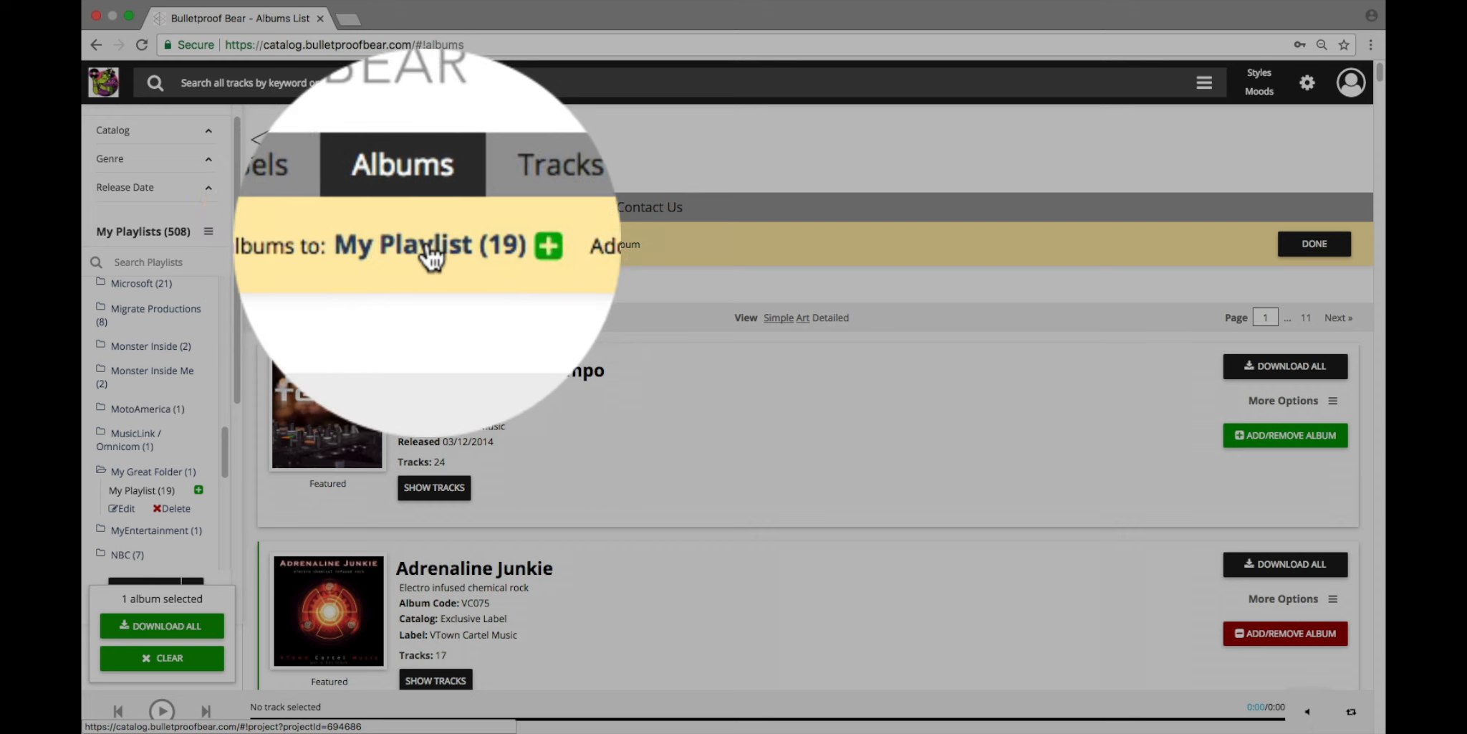
Step: Open the sharing settings of My Playlist and enter the e-mail address of the contact to grant access to
{"action": "left_click", "coordinate": [426, 245]}
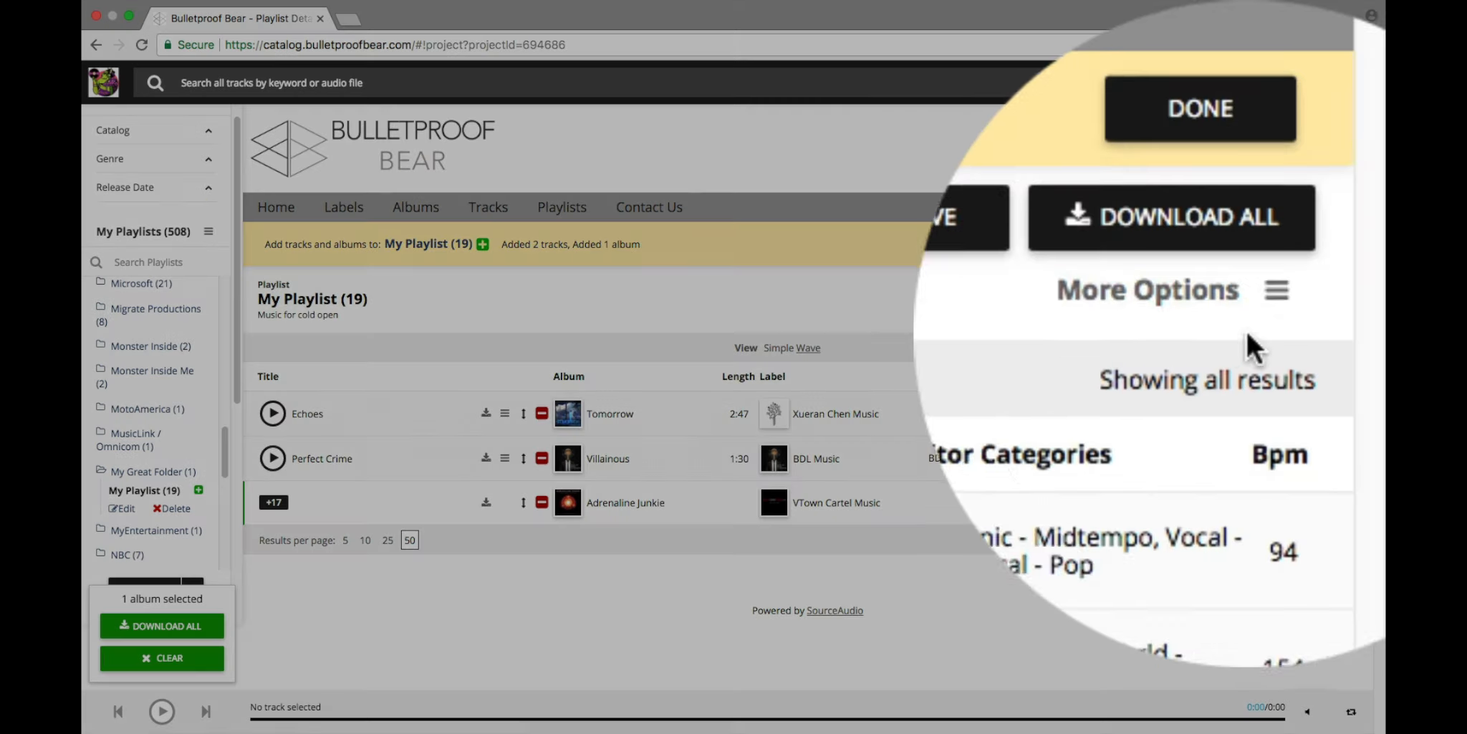
{"action": "left_click", "coordinate": [1277, 290]}
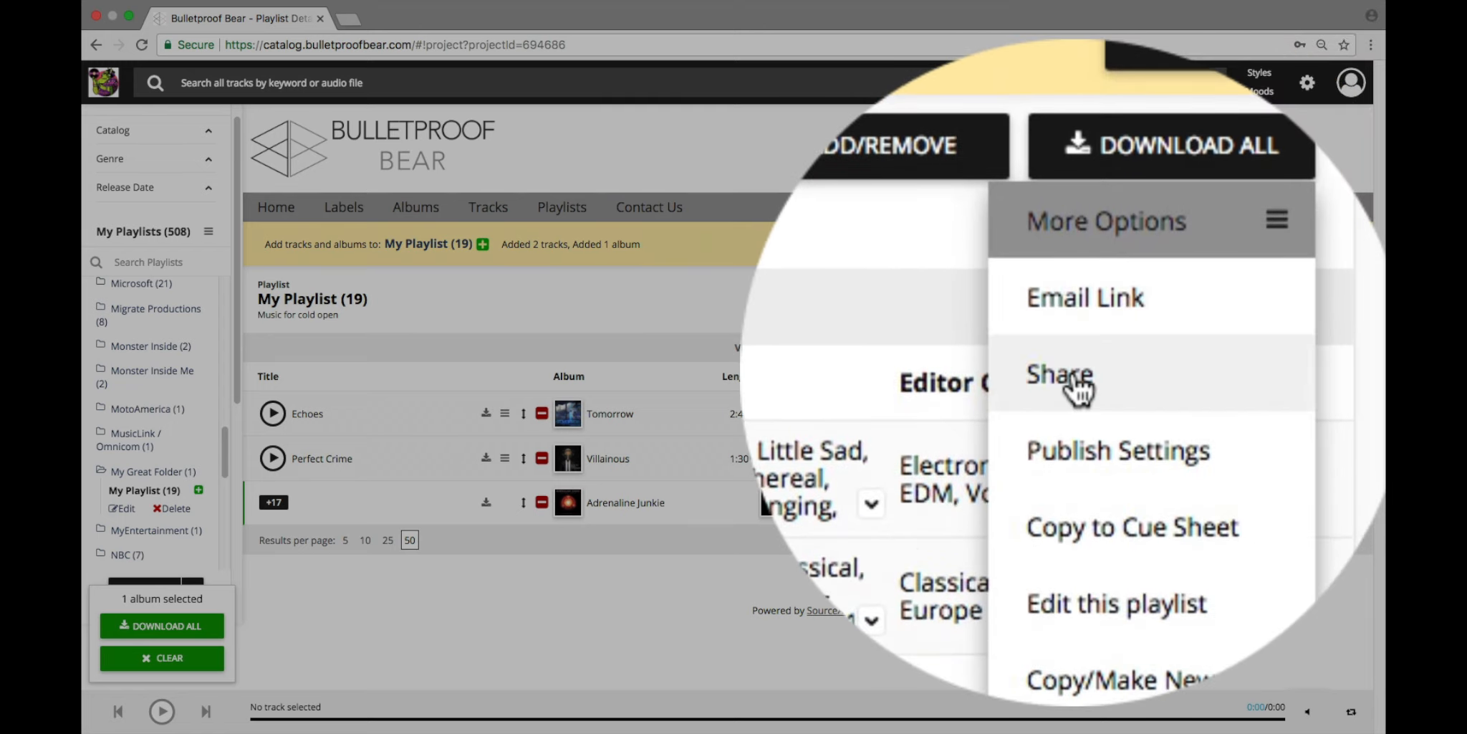
{"action": "left_click", "coordinate": [1072, 377]}
{"action": "left_click", "coordinate": [619, 429]}
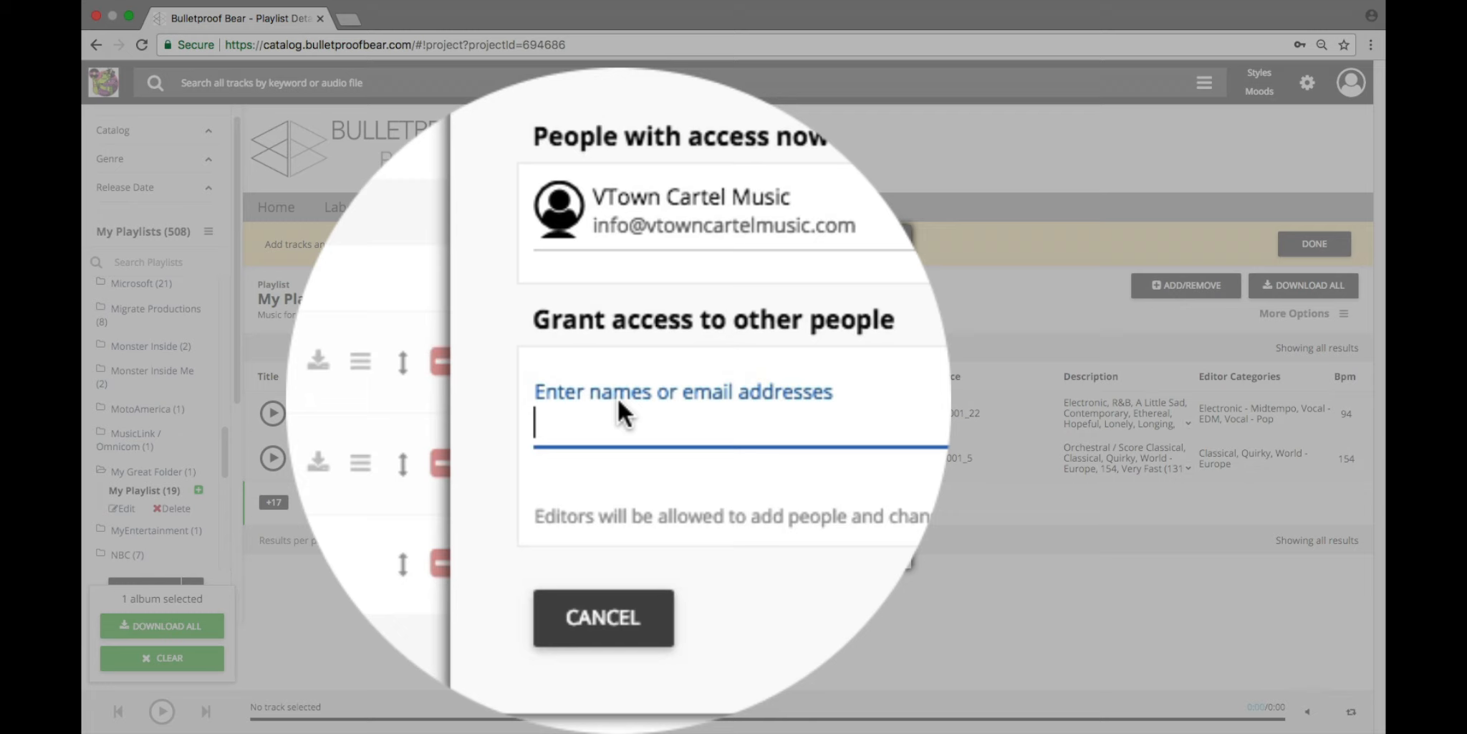
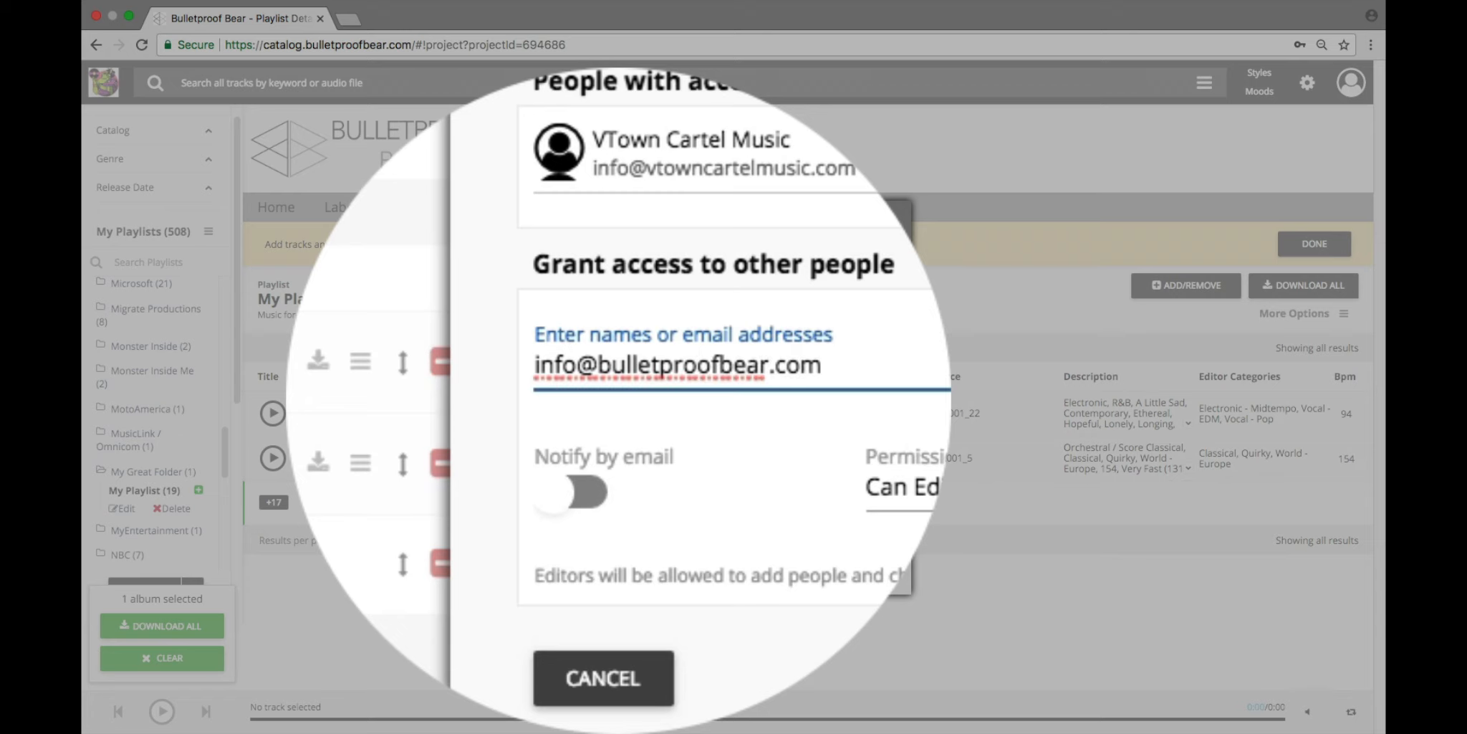
{"action": "left_click", "coordinate": [616, 412]}
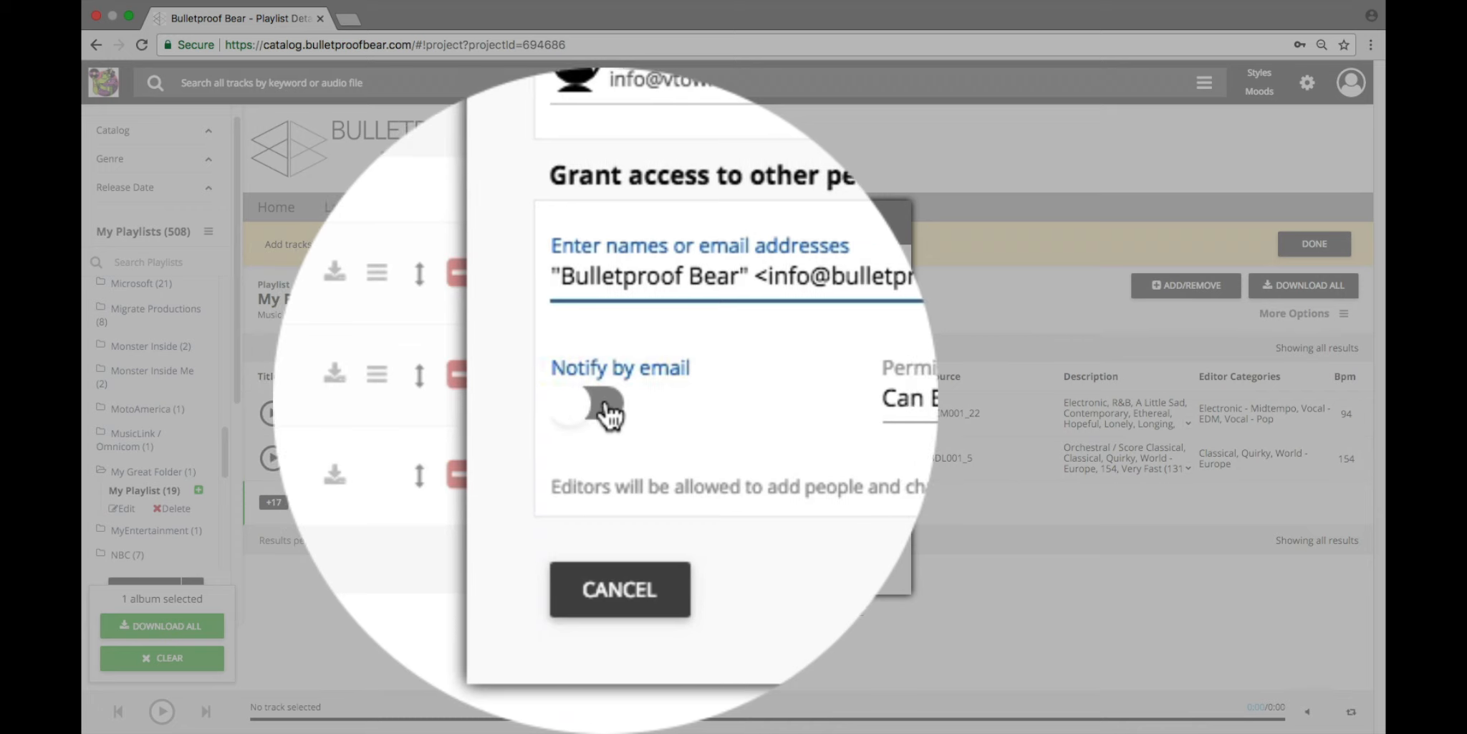
Step: Enable e-mail notification for the new contact and keep the permission level at Can Edit
{"action": "left_click", "coordinate": [605, 409]}
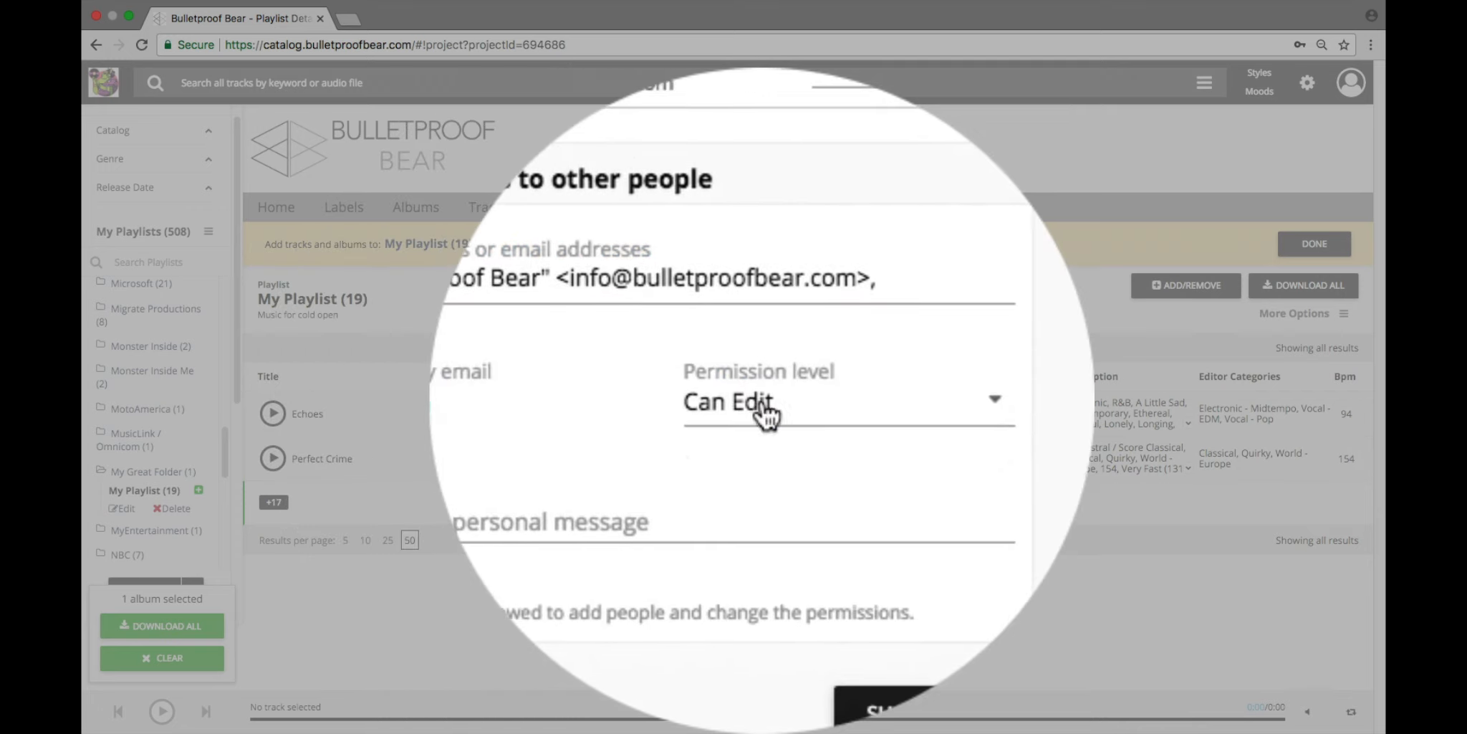
{"action": "left_click", "coordinate": [767, 412]}
{"action": "left_click", "coordinate": [768, 411]}
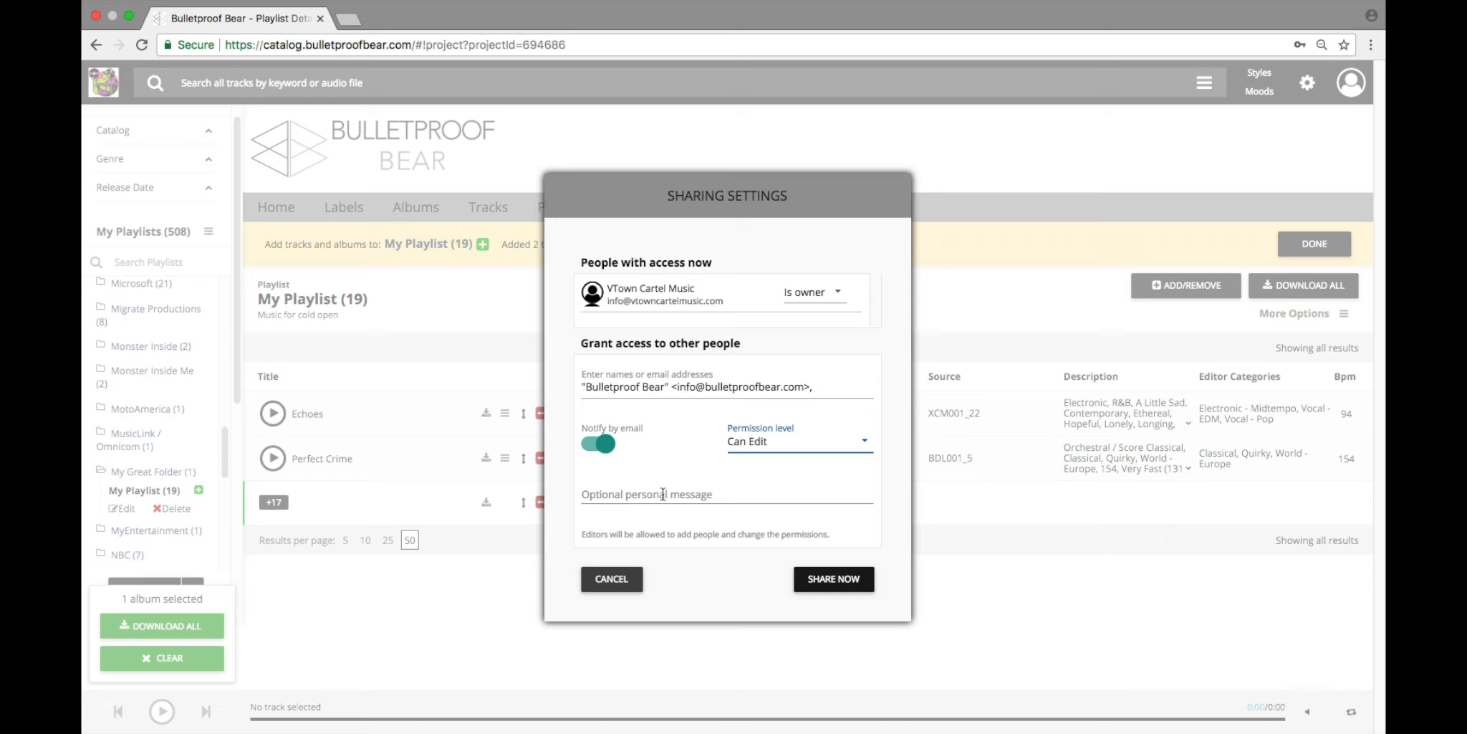
Step: Write the personal message "Hi, this is the playlist for the cold open. Add some tracks." for the share invitation
{"action": "left_click", "coordinate": [663, 493]}
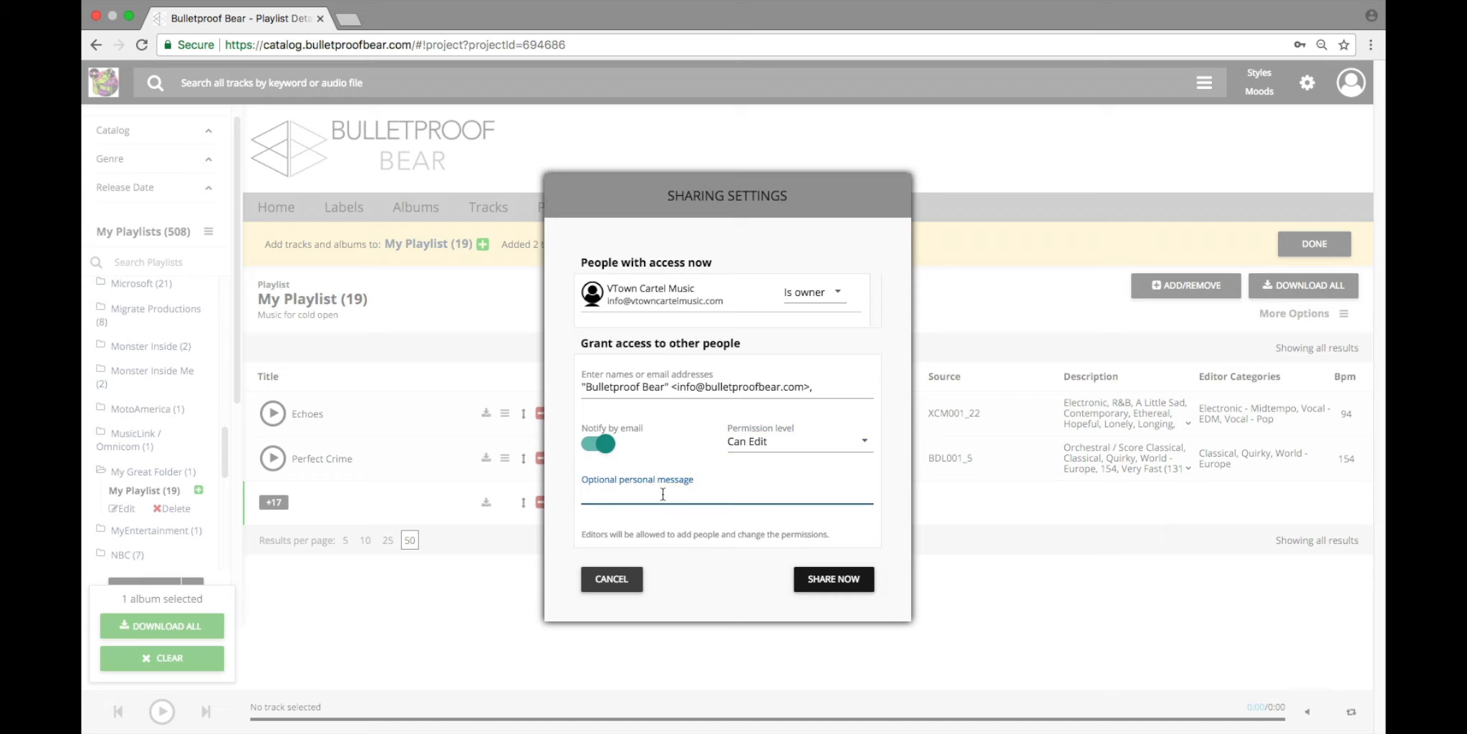
{"action": "type", "text": "Hi, this is the playlist for th"}
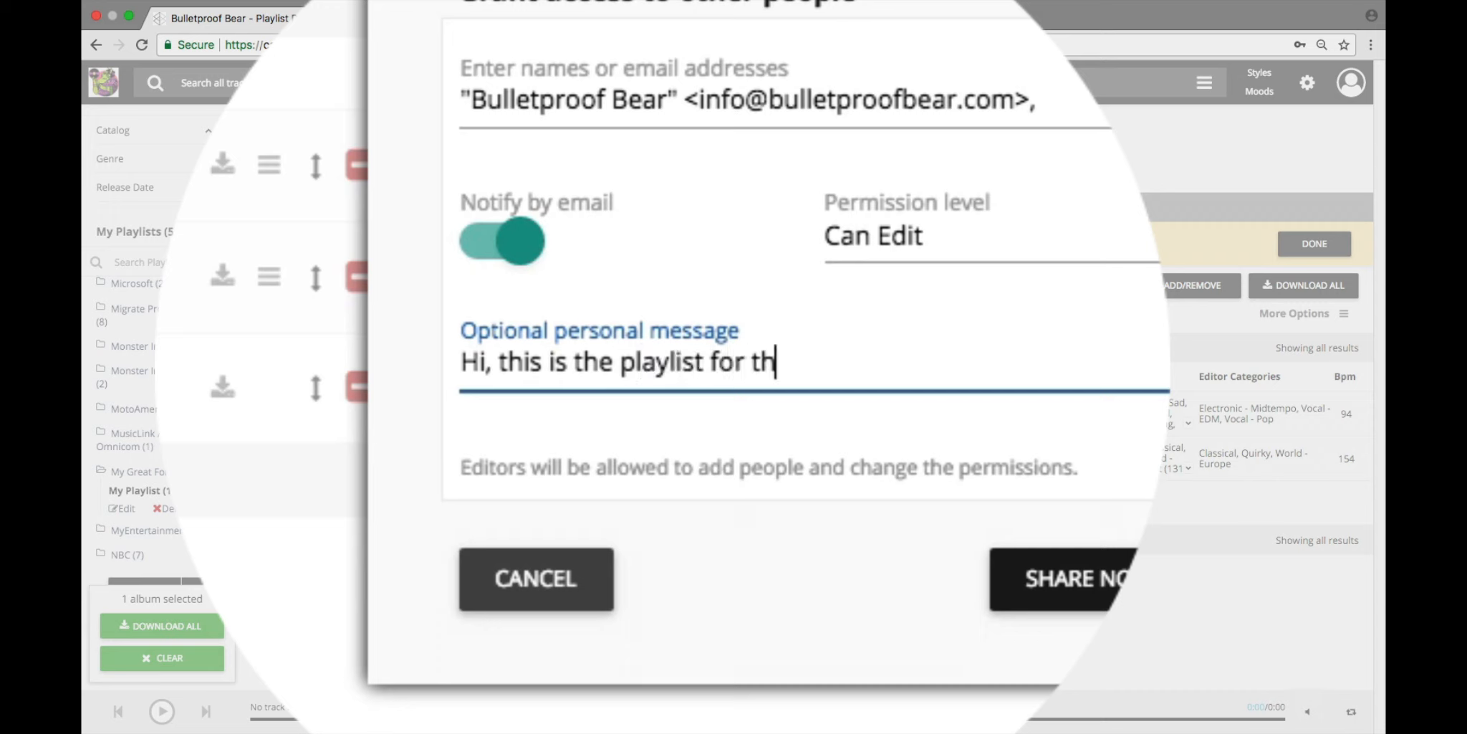
{"action": "type", "text": "e cold open. "}
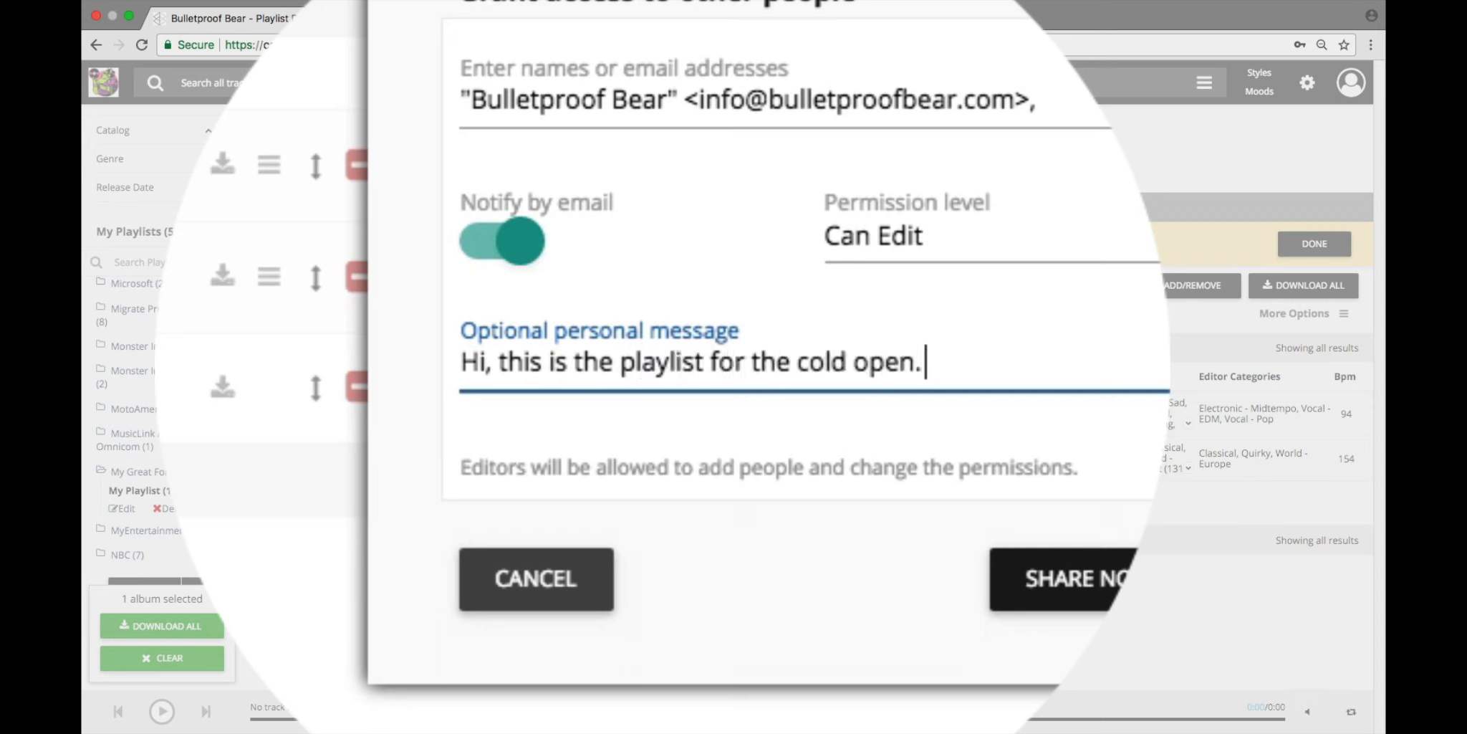
{"action": "type", "text": "Add some trac"}
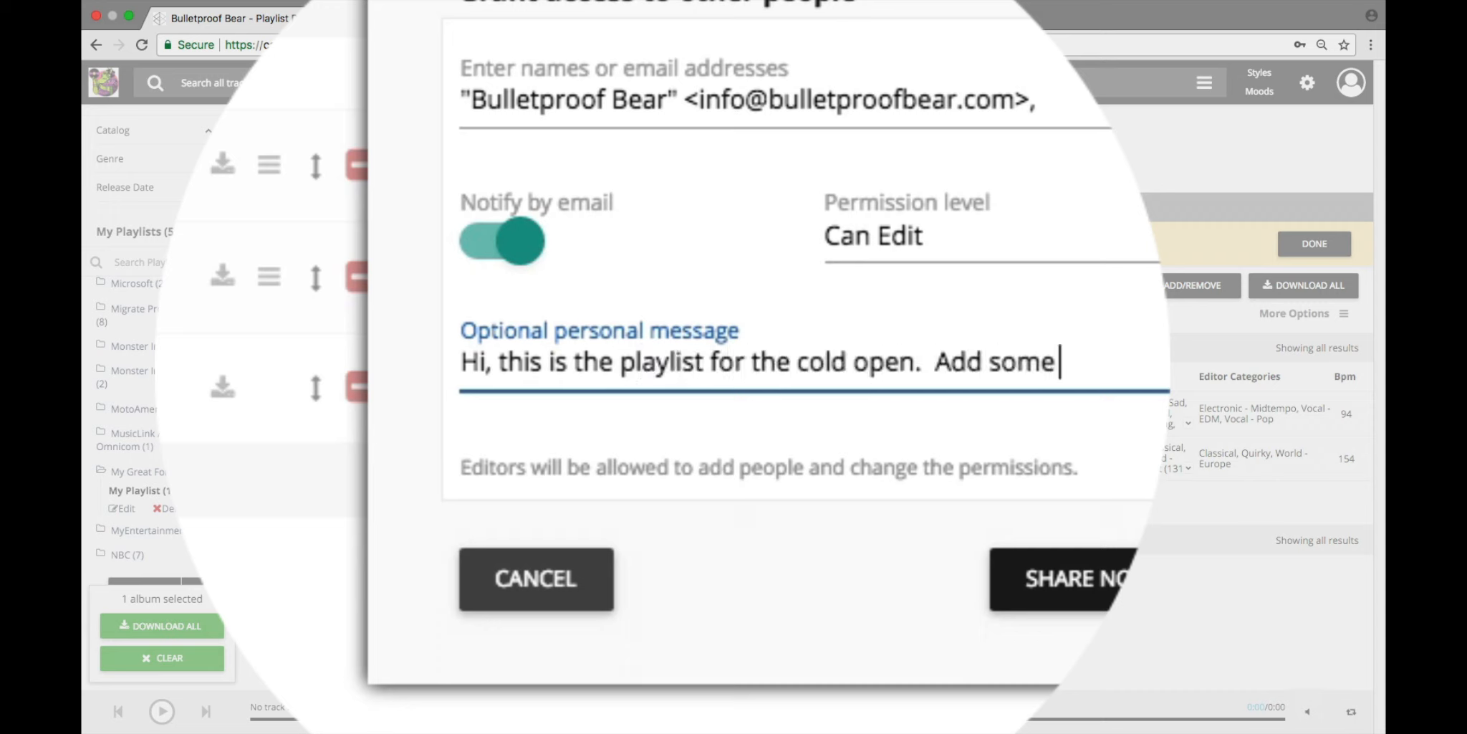
{"action": "type", "text": "ks."}
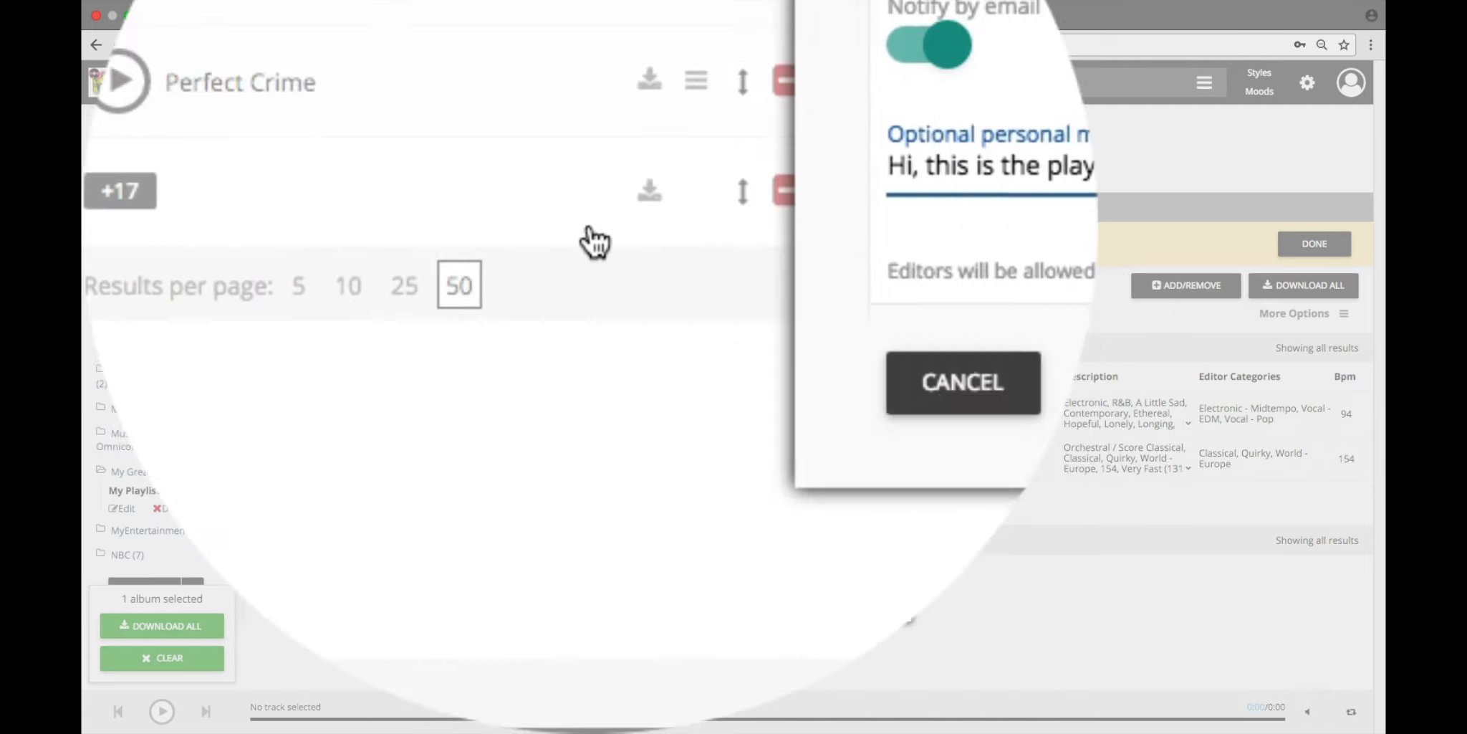